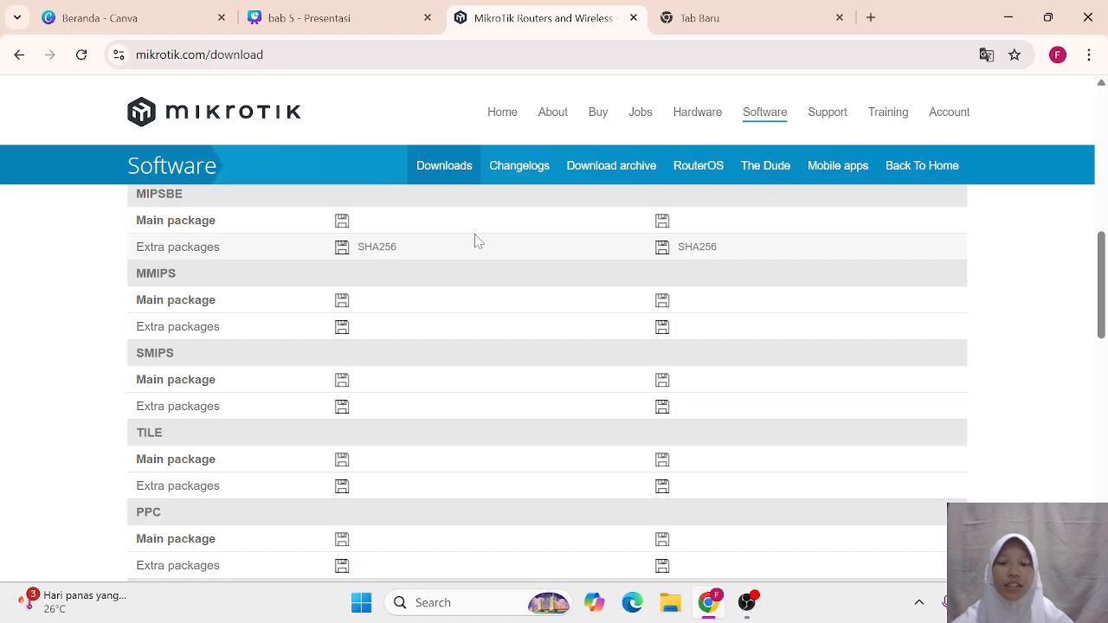
Step: Expand the Cloud Hosted Router section on the MikroTik downloads page and browse its version table
{"action": "scroll", "coordinate": [474, 241], "scroll_direction": "down", "scroll_amount": 7}
{"action": "scroll", "coordinate": [475, 240], "scroll_direction": "up", "scroll_amount": 1}
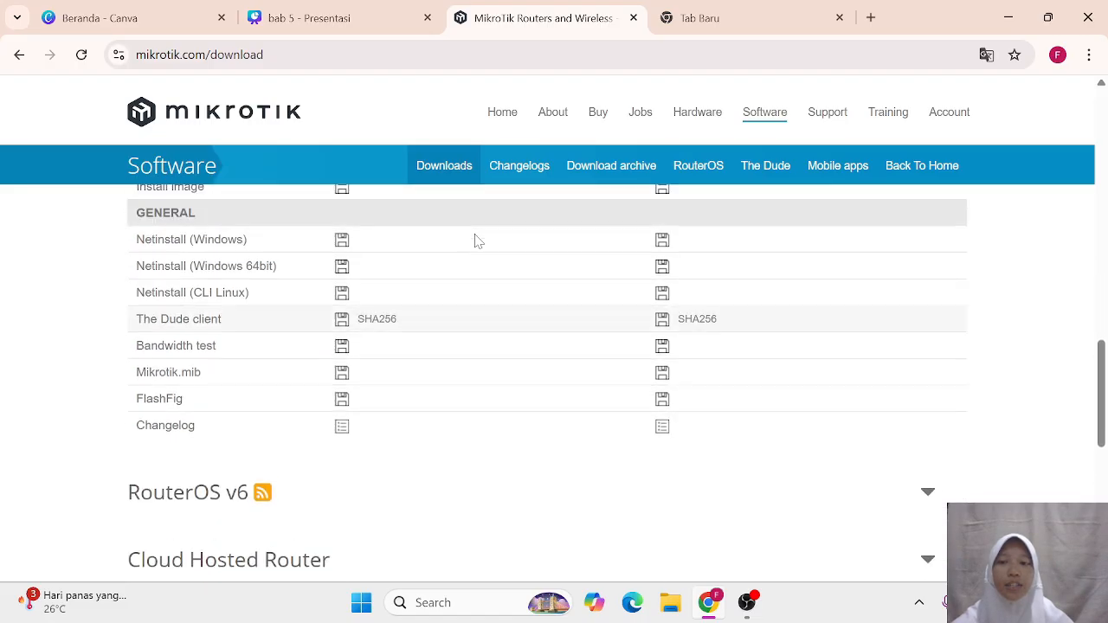
{"action": "scroll", "coordinate": [475, 241], "scroll_direction": "up", "scroll_amount": 1}
{"action": "scroll", "coordinate": [475, 241], "scroll_direction": "down", "scroll_amount": 2}
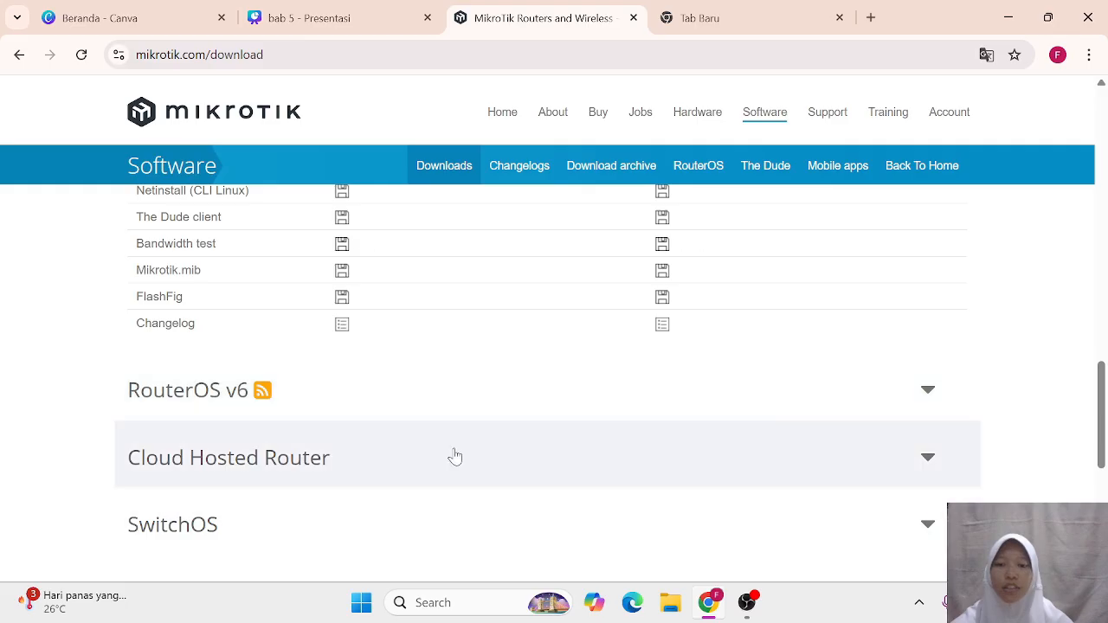
{"action": "left_click", "coordinate": [456, 456]}
{"action": "scroll", "coordinate": [455, 456], "scroll_direction": "down", "scroll_amount": 10}
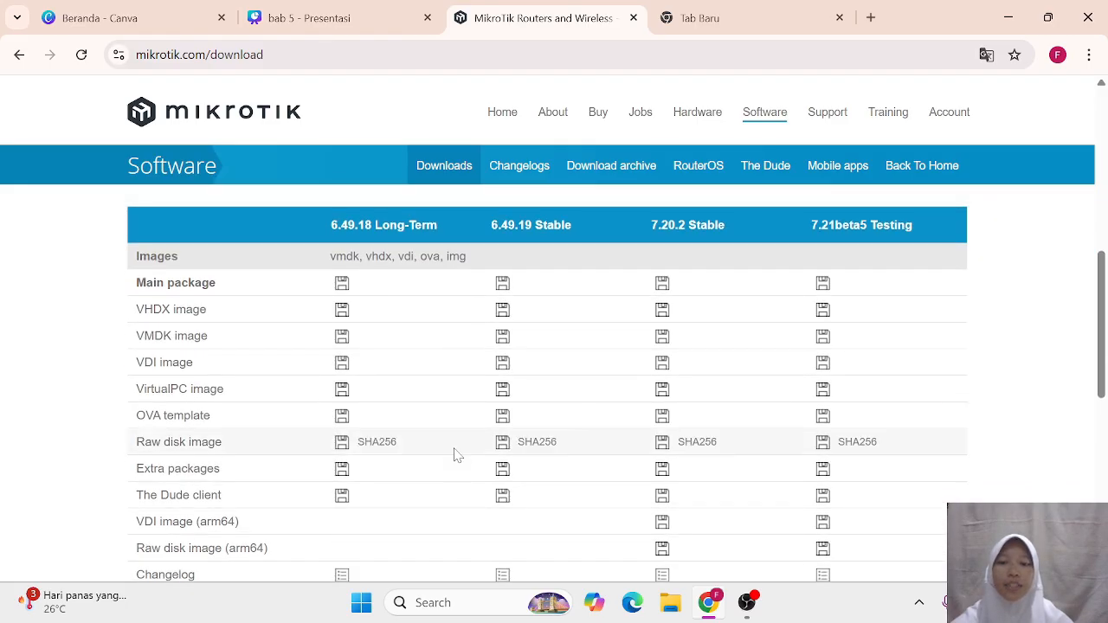
{"action": "scroll", "coordinate": [457, 456], "scroll_direction": "up", "scroll_amount": 5}
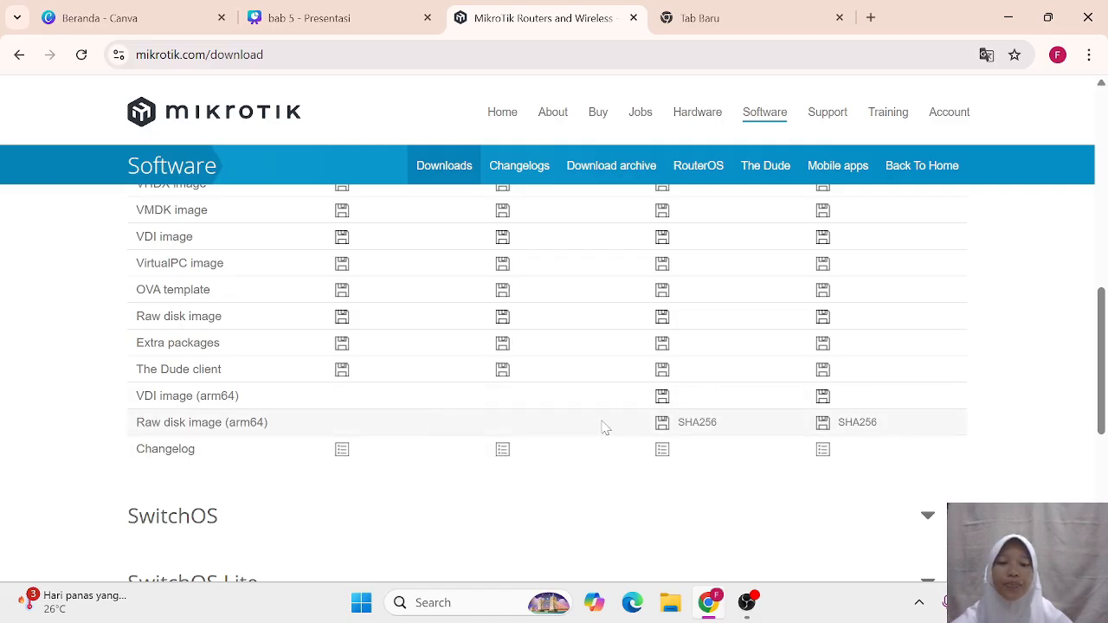
{"action": "left_click", "coordinate": [727, 18]}
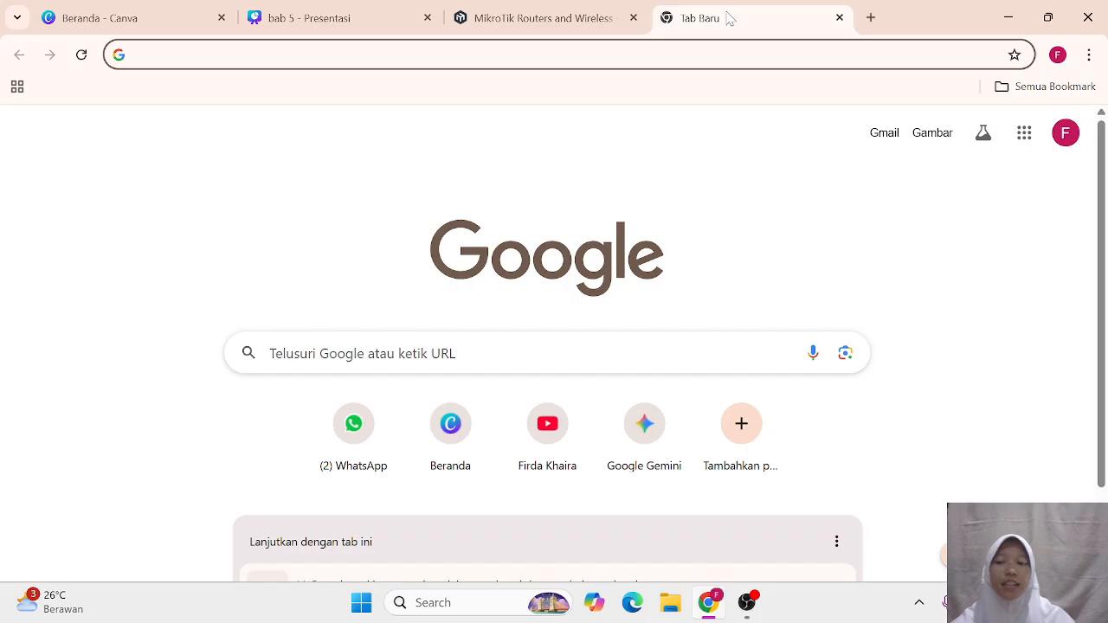
Step: Search Google for 'winscp' and open the official WinSCP 6.5 download page
{"action": "type", "text": "w"}
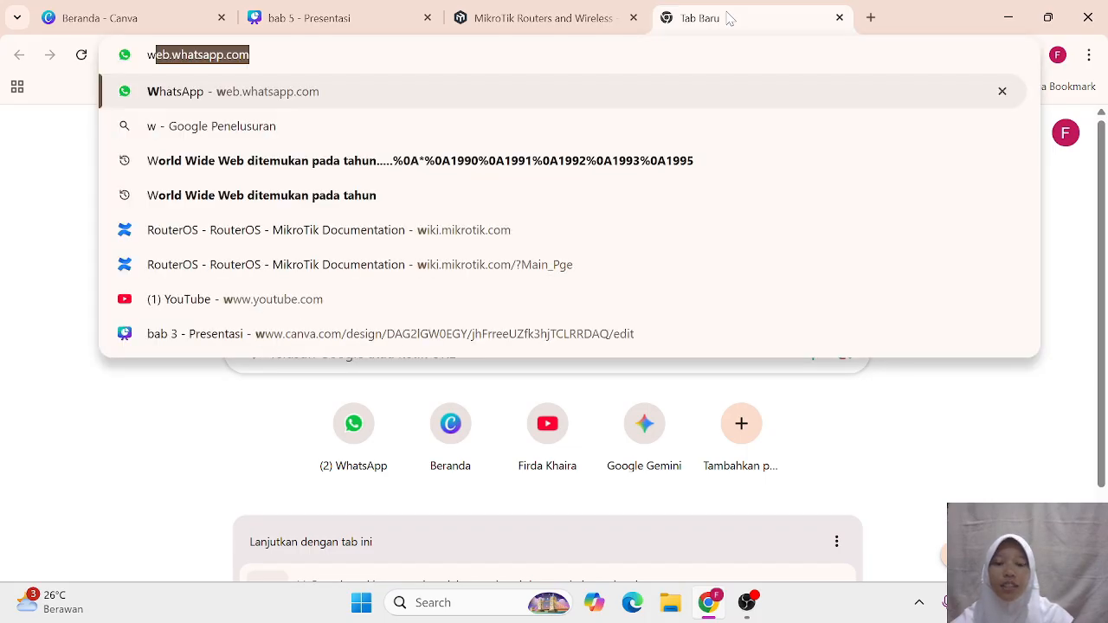
{"action": "type", "text": "in"}
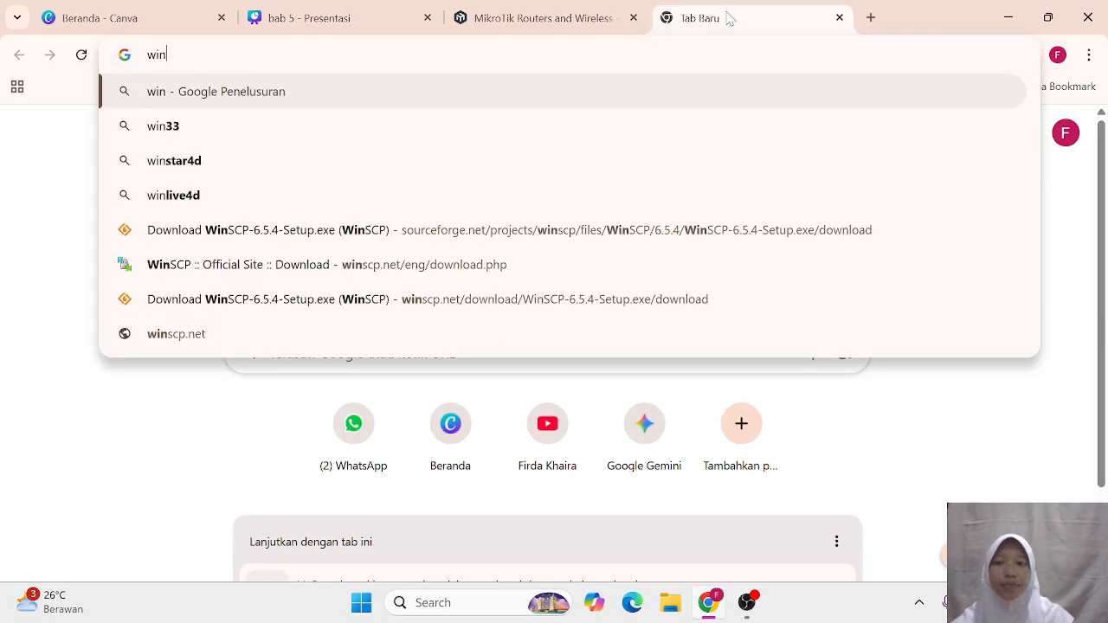
{"action": "type", "text": "scp"}
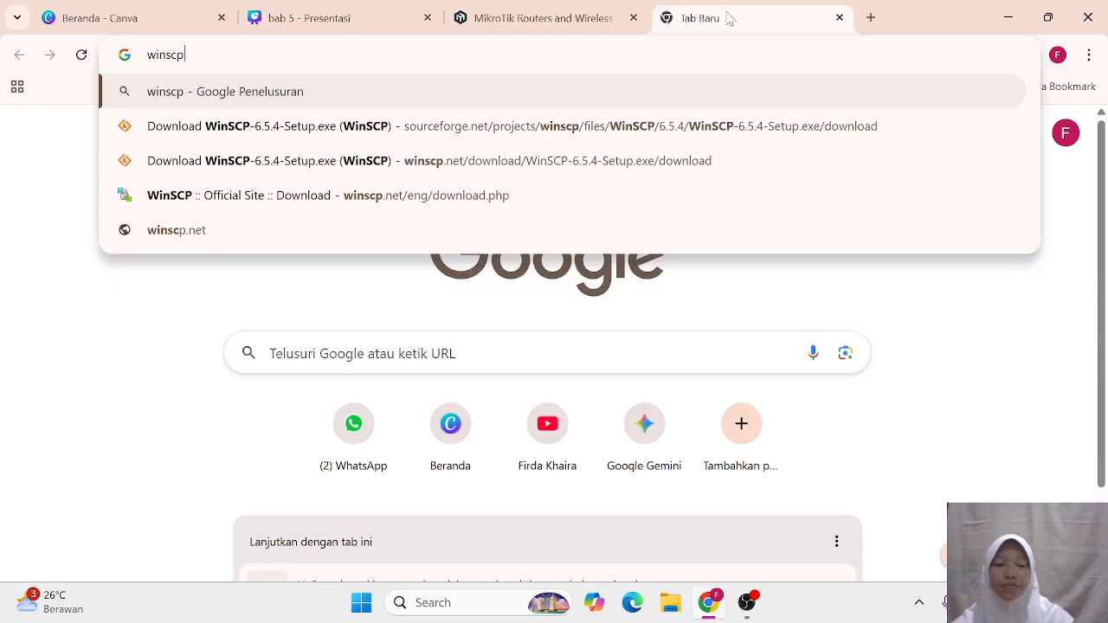
{"action": "key", "text": "Return"}
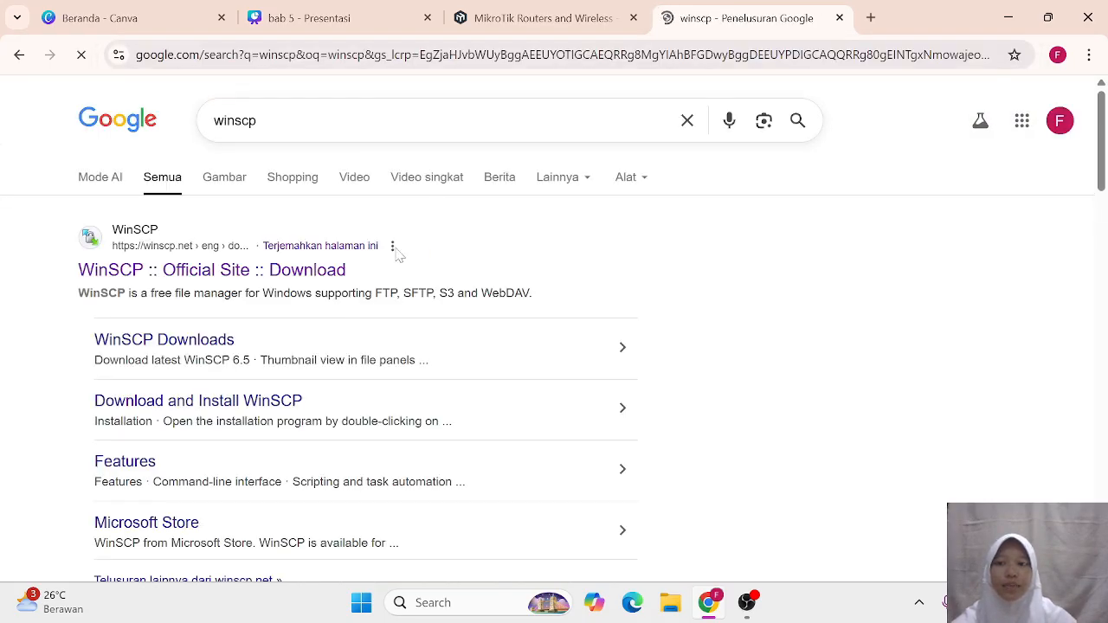
{"action": "left_click", "coordinate": [301, 271]}
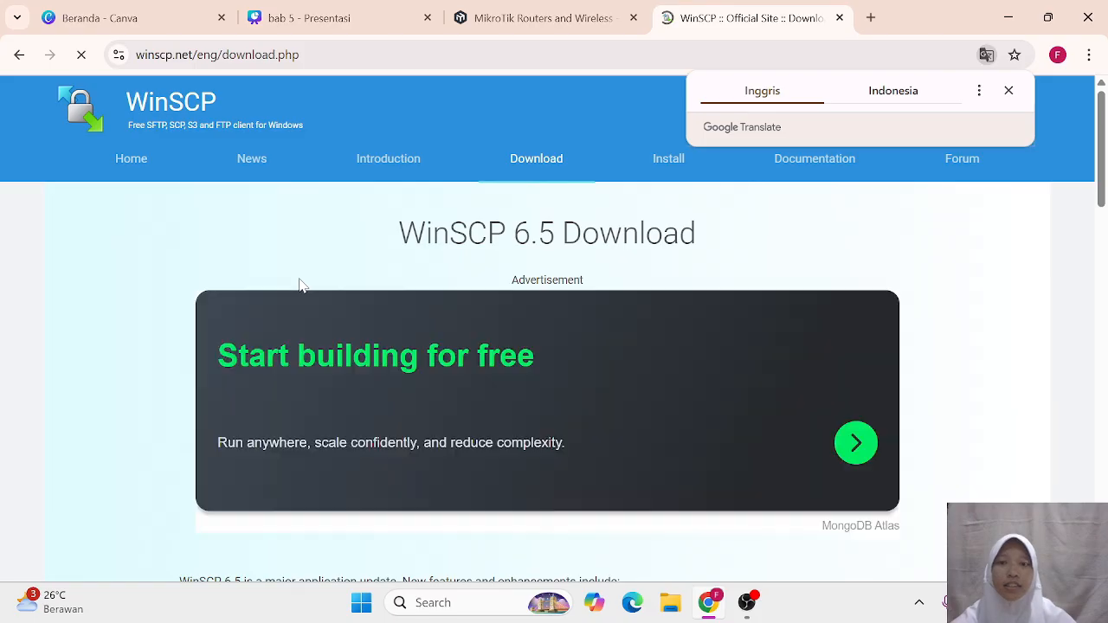
{"action": "scroll", "coordinate": [301, 286], "scroll_direction": "down", "scroll_amount": 7}
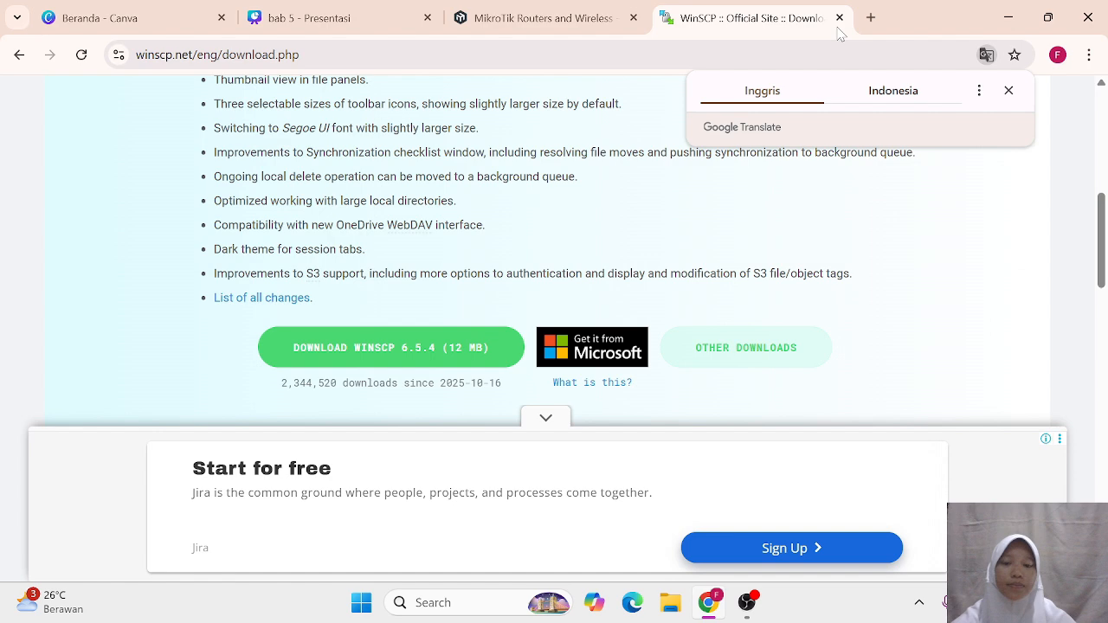
Step: Load pnetlab.com/pages/download in a new tab and scroll to the Step 01 section
{"action": "left_click", "coordinate": [871, 18]}
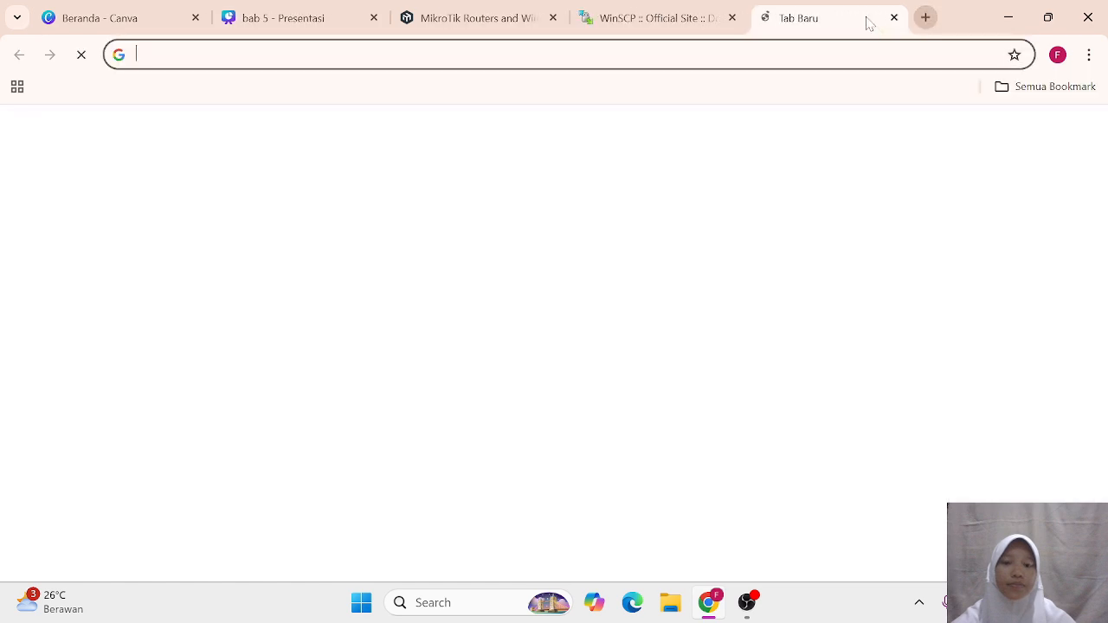
{"action": "type", "text": "h"}
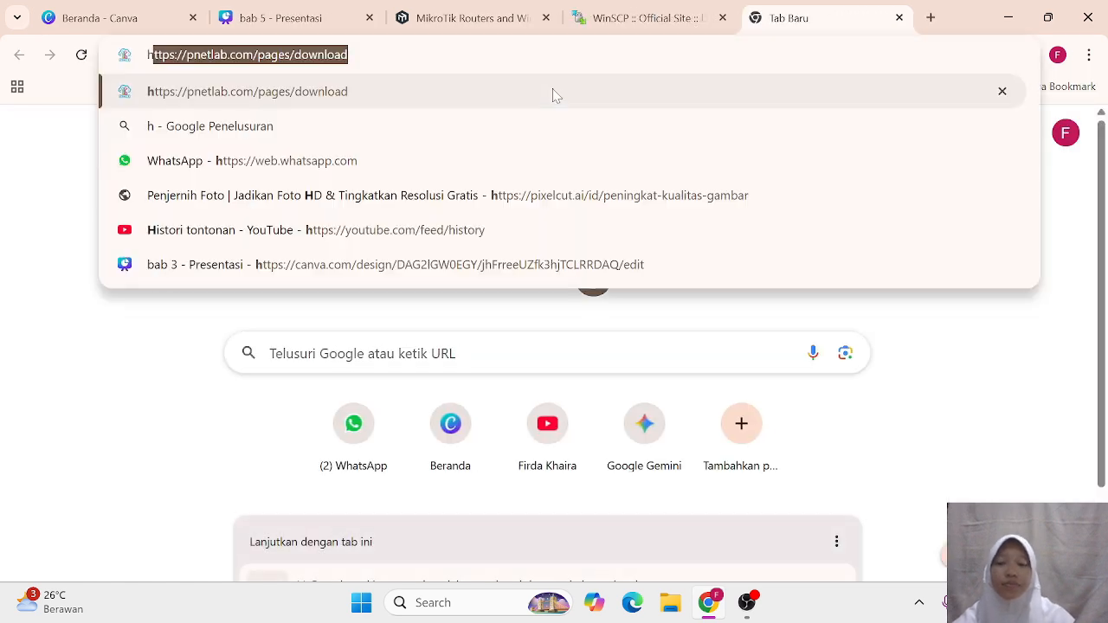
{"action": "type", "text": "t"}
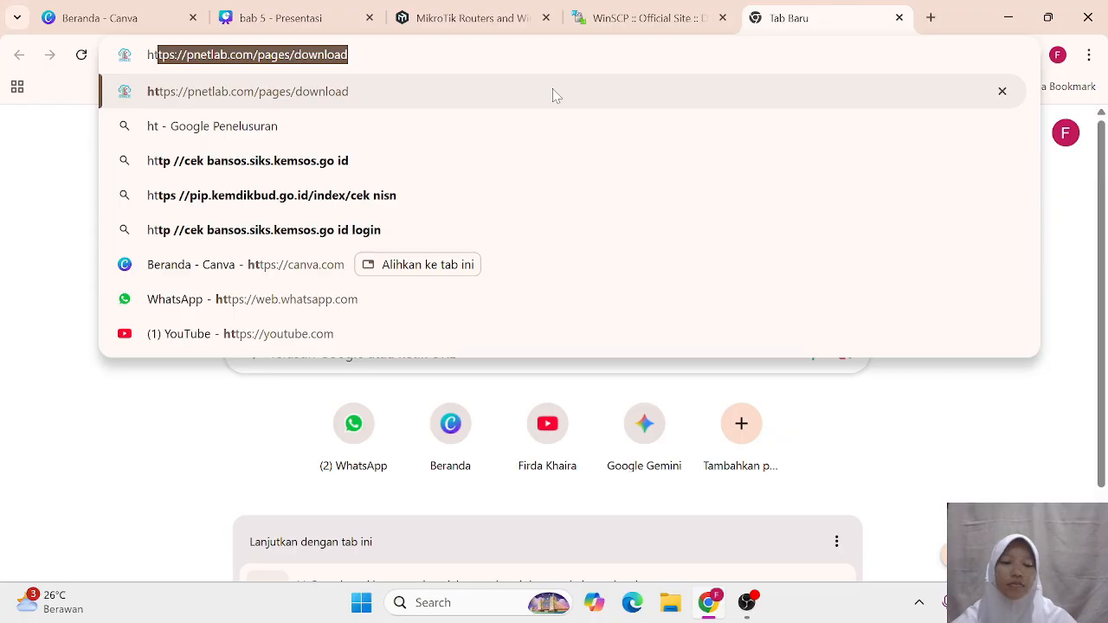
{"action": "key", "text": "Return"}
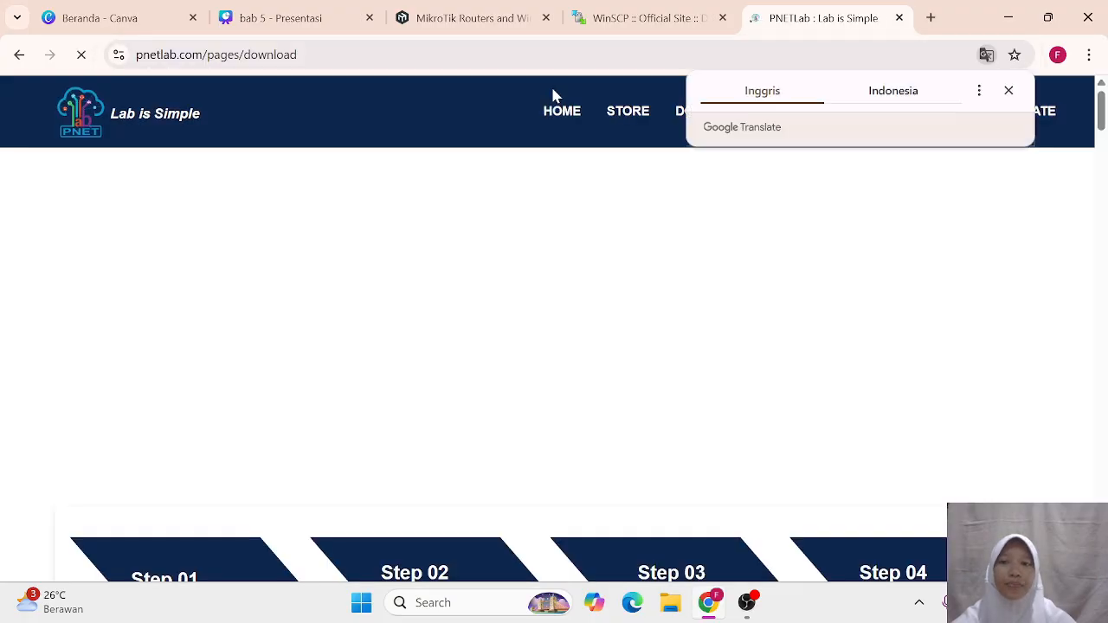
{"action": "scroll", "coordinate": [503, 294], "scroll_direction": "down", "scroll_amount": 10}
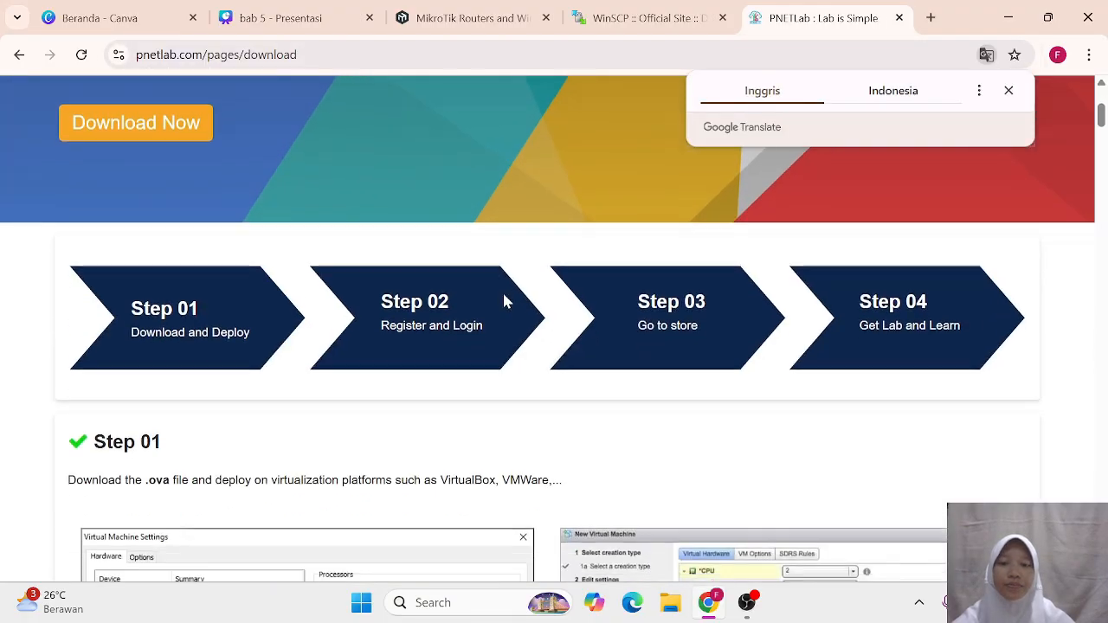
{"action": "scroll", "coordinate": [505, 302], "scroll_direction": "up", "scroll_amount": 2}
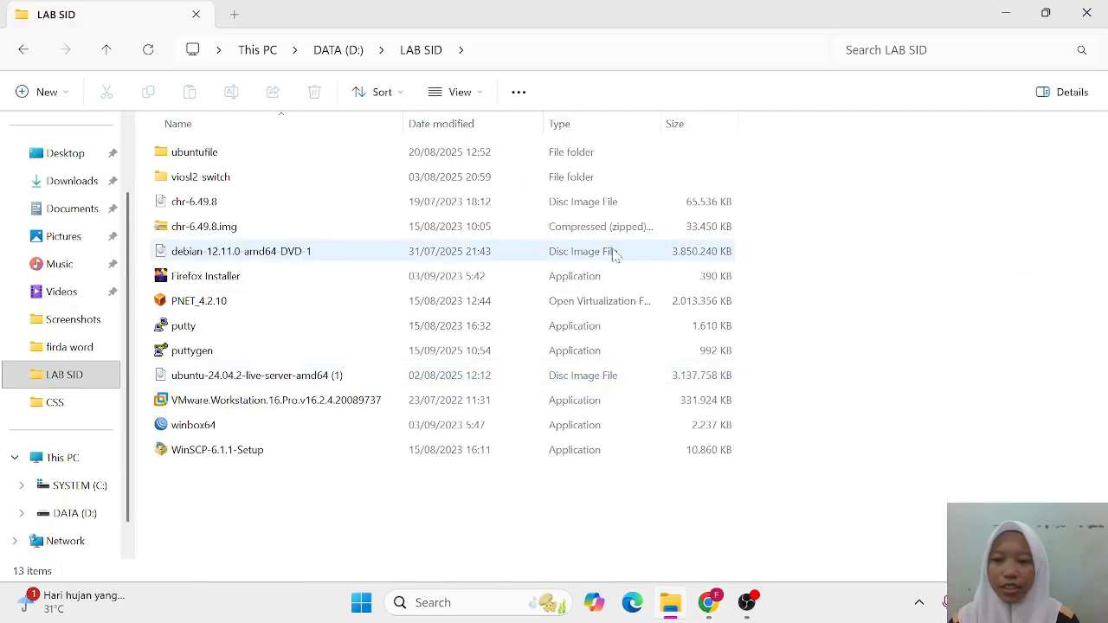
Step: Open the PNET_4.2.10 file with VMware Workstation
{"action": "left_click", "coordinate": [571, 303]}
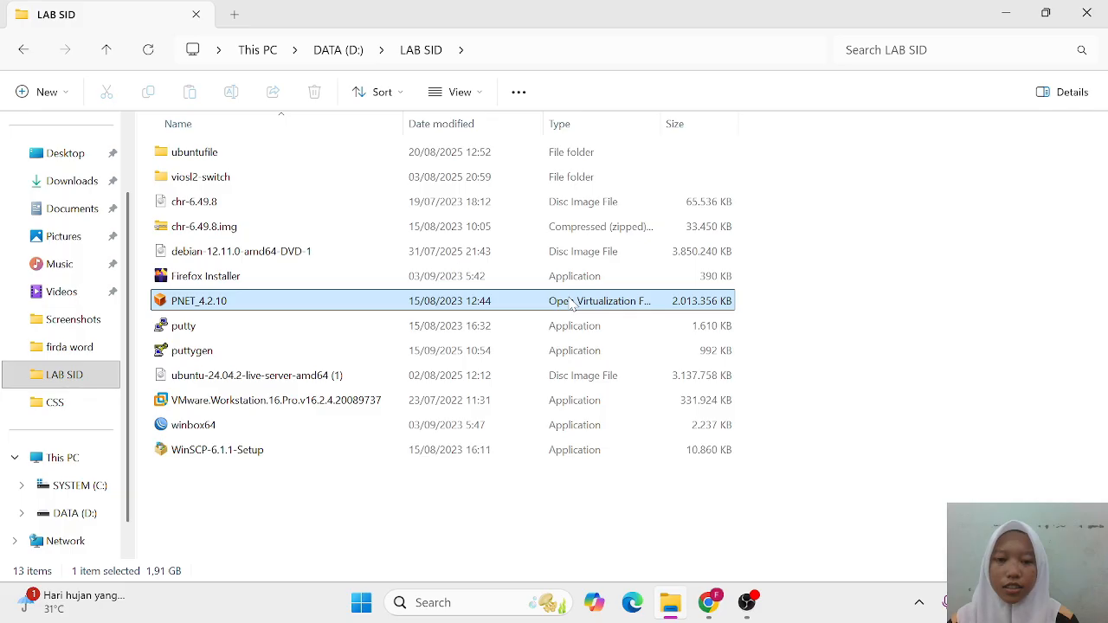
{"action": "right_click", "coordinate": [571, 302]}
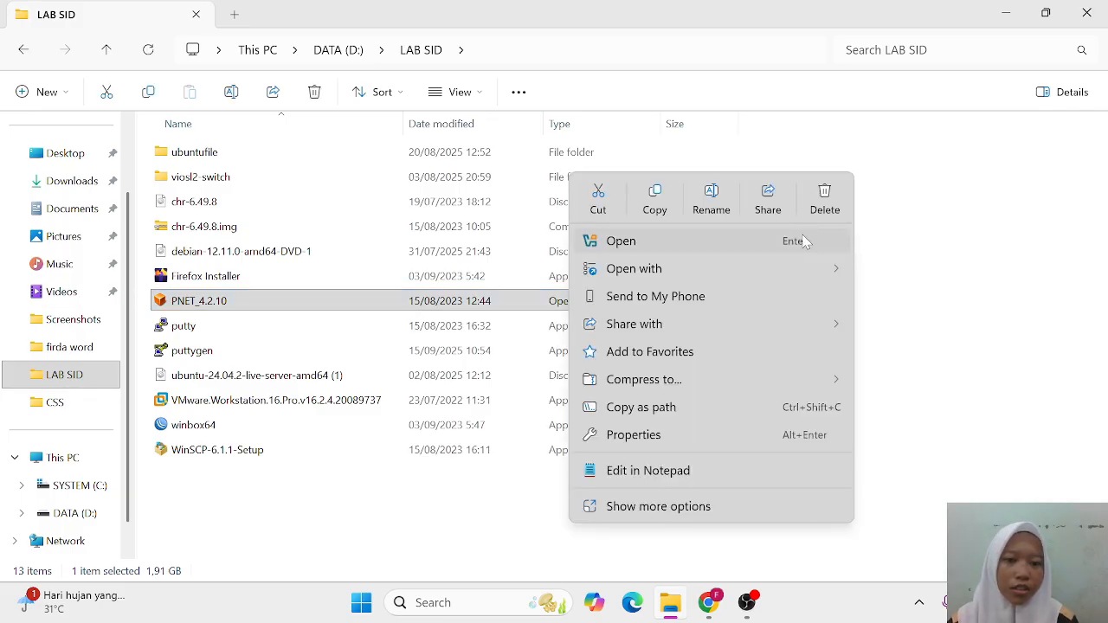
{"action": "mouse_move", "coordinate": [795, 261]}
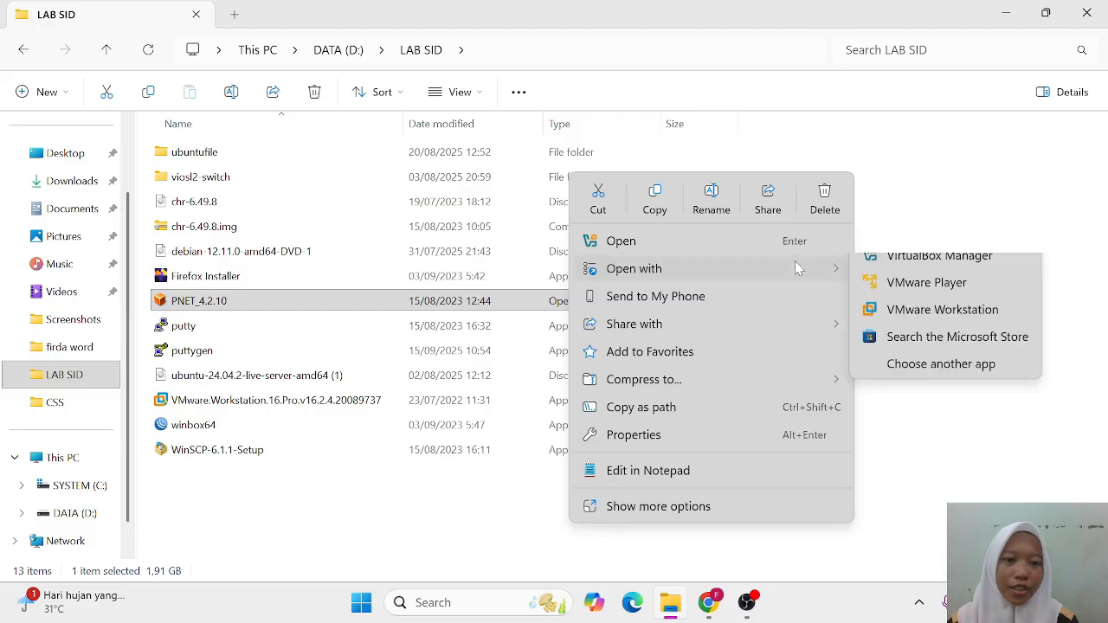
{"action": "left_click", "coordinate": [935, 334]}
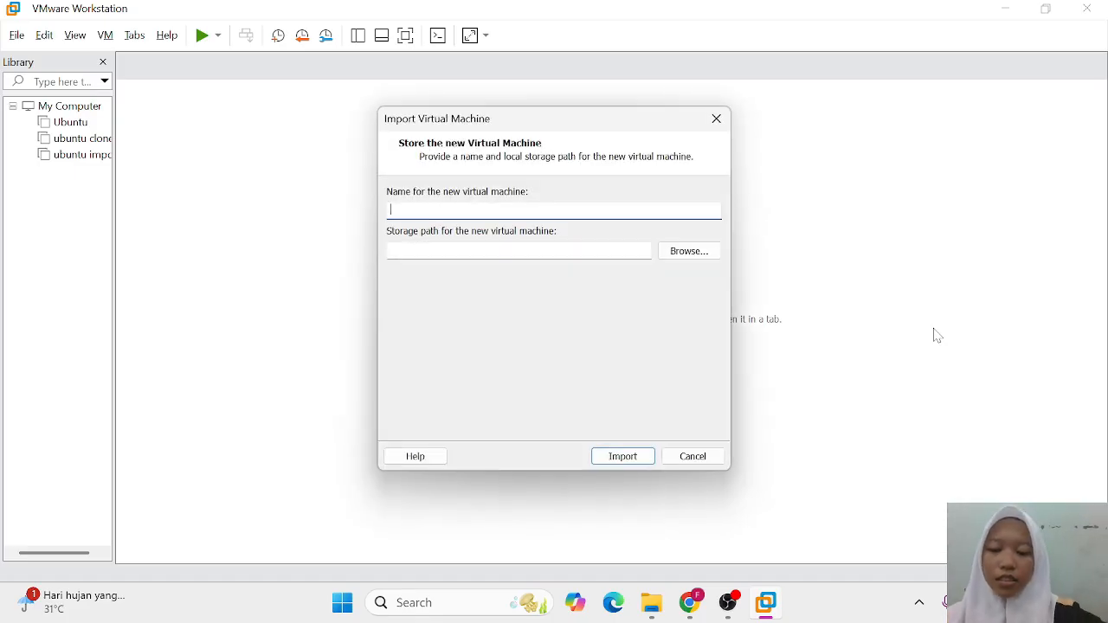
Step: Import the appliance as a VM named 'PNET' plus the user's name, stored on DATA (D:)
{"action": "type", "text": "PN"}
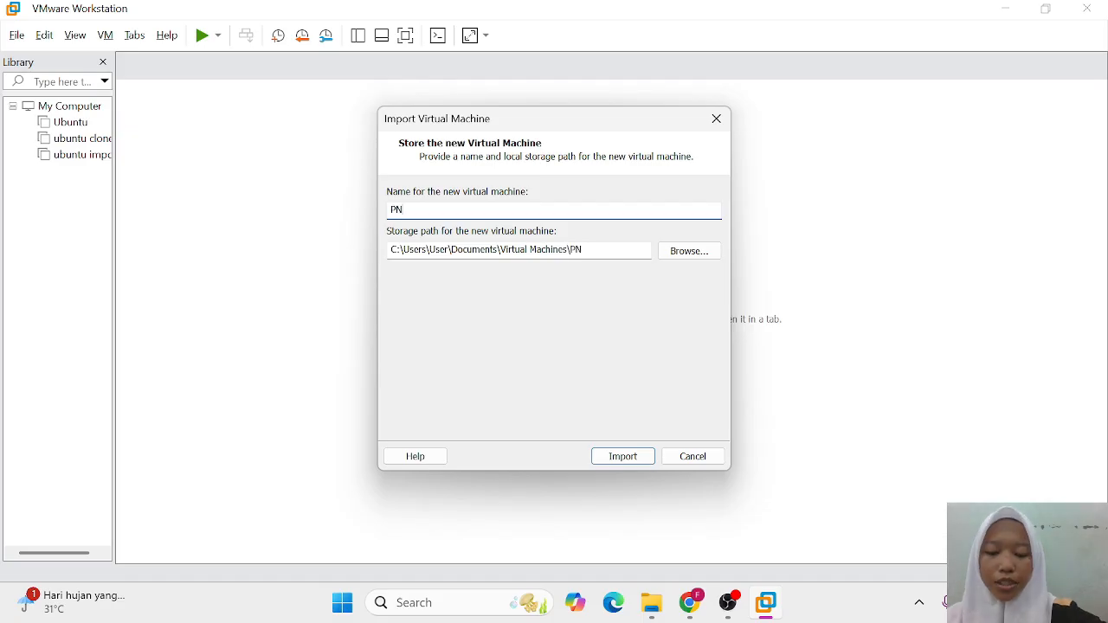
{"action": "type", "text": "ET F"}
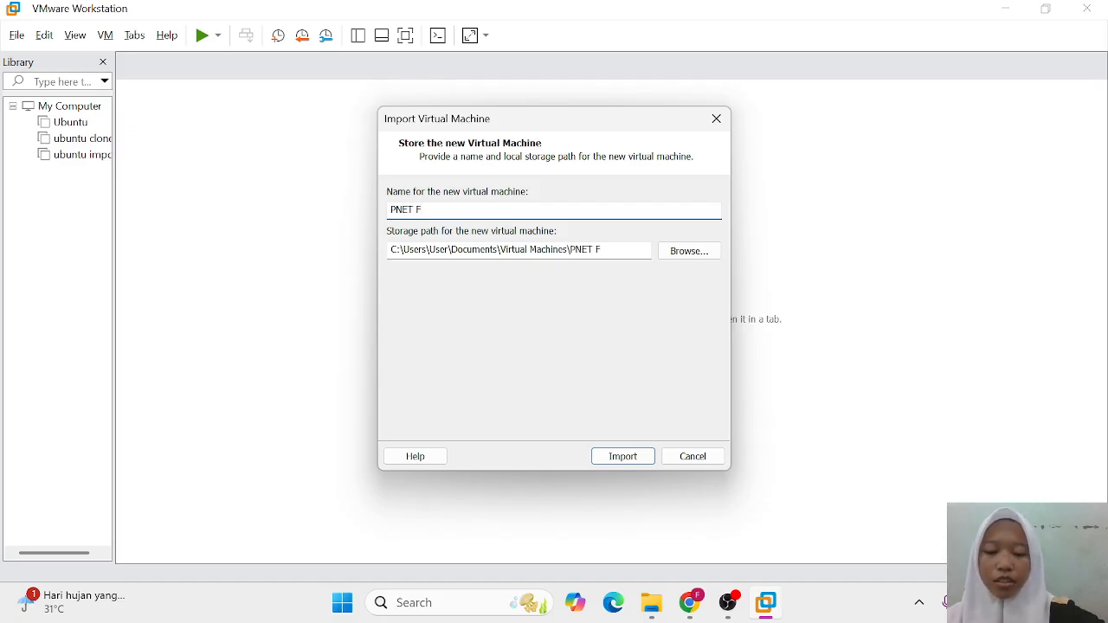
{"action": "type", "text": "IRDA"}
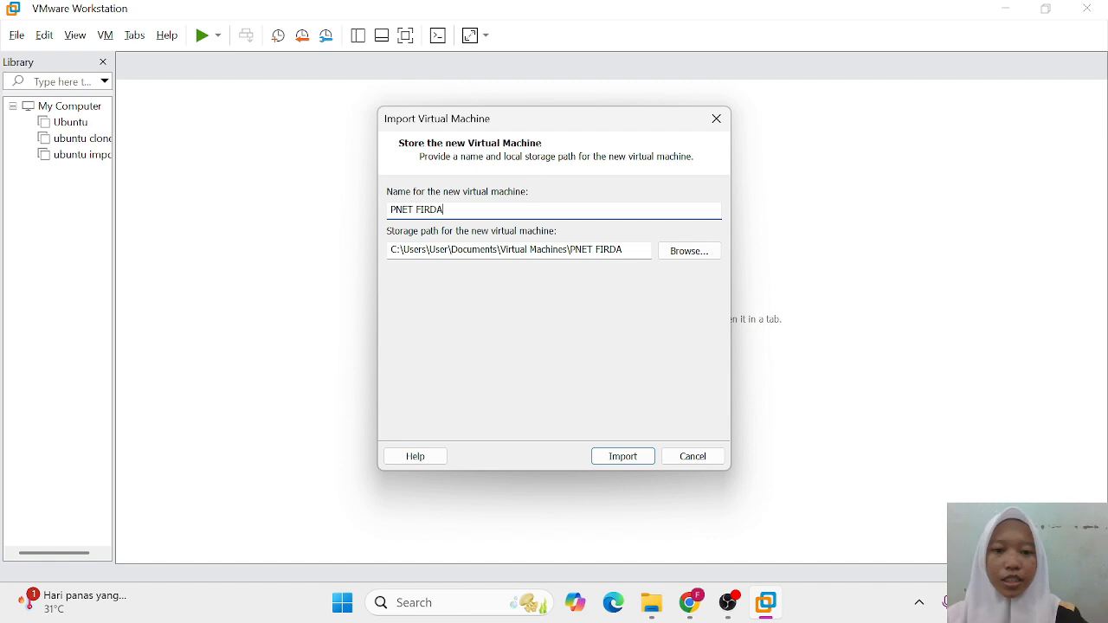
{"action": "left_click", "coordinate": [691, 251]}
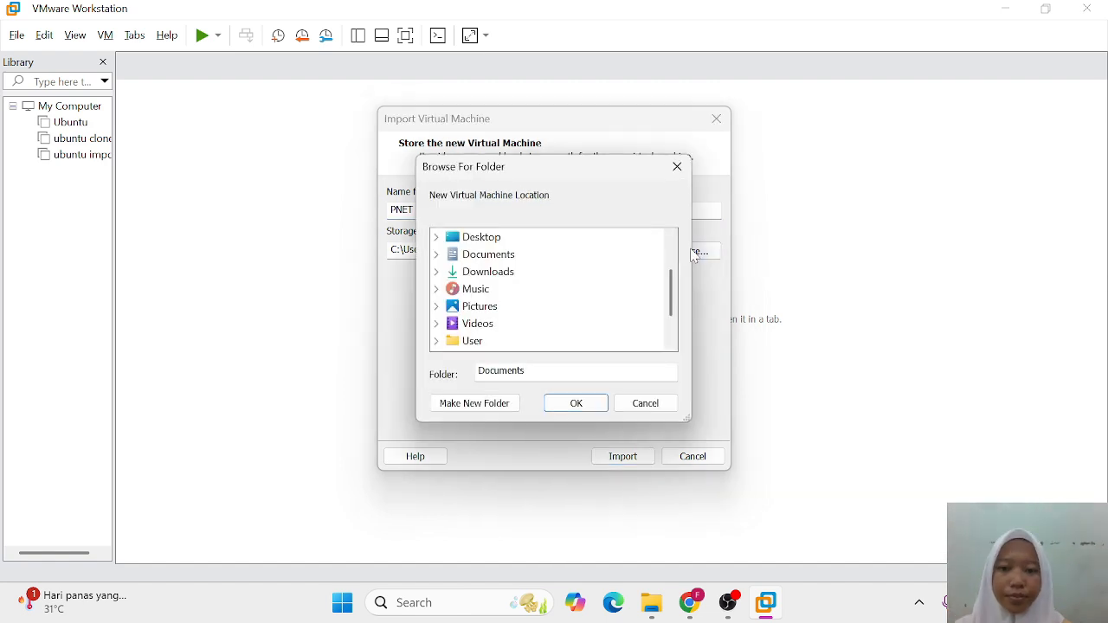
{"action": "scroll", "coordinate": [520, 312], "scroll_direction": "down", "scroll_amount": 1}
{"action": "double_click", "coordinate": [472, 303]}
{"action": "double_click", "coordinate": [502, 340]}
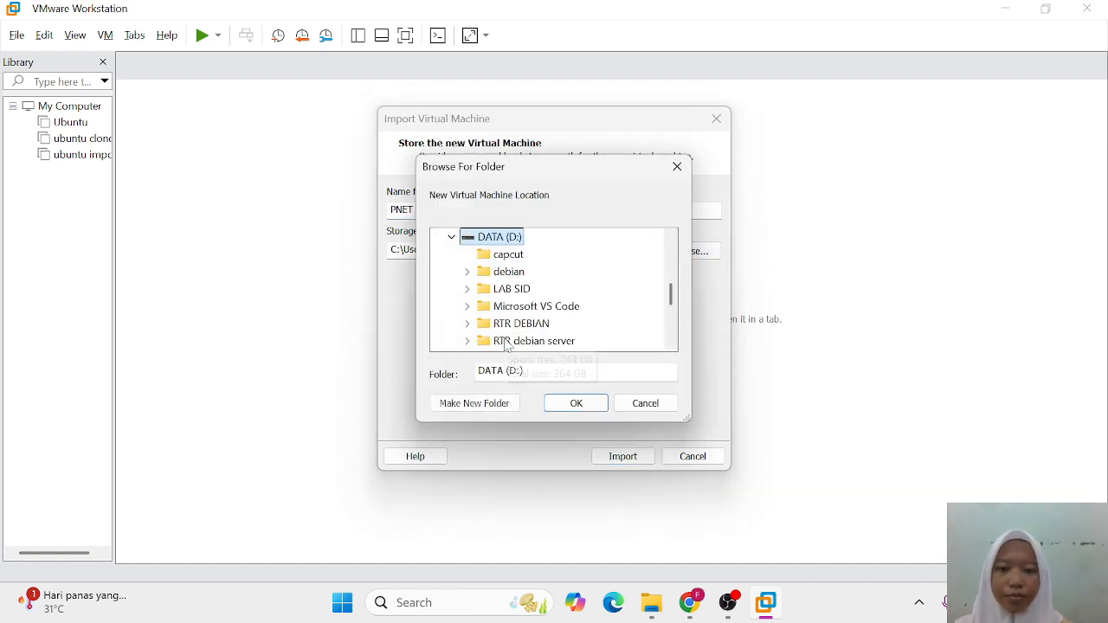
{"action": "left_click", "coordinate": [588, 407]}
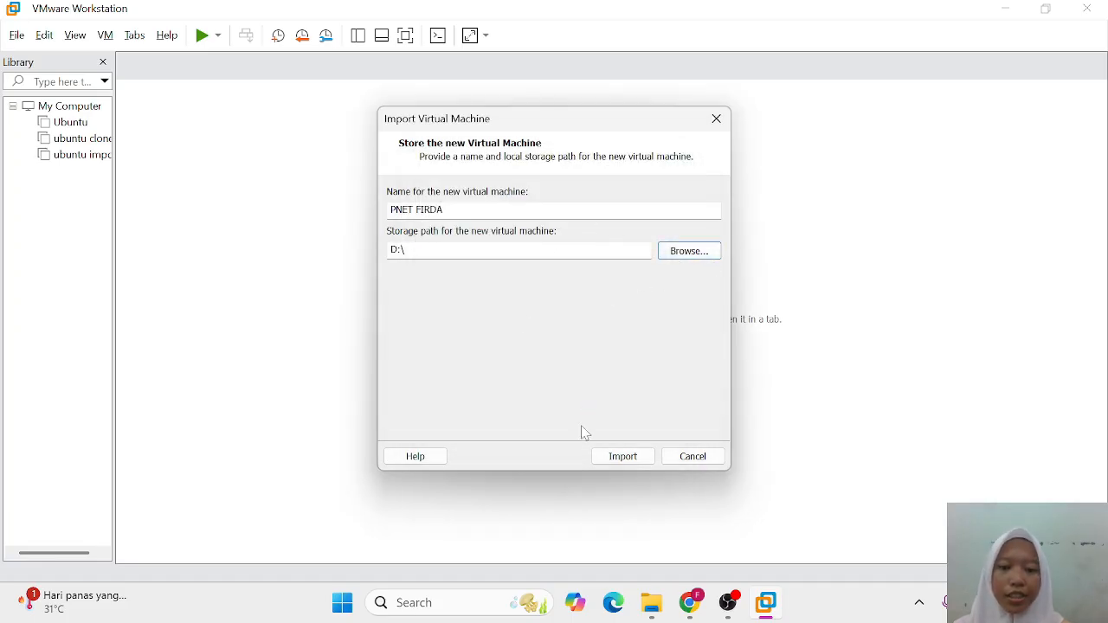
{"action": "left_click", "coordinate": [614, 458]}
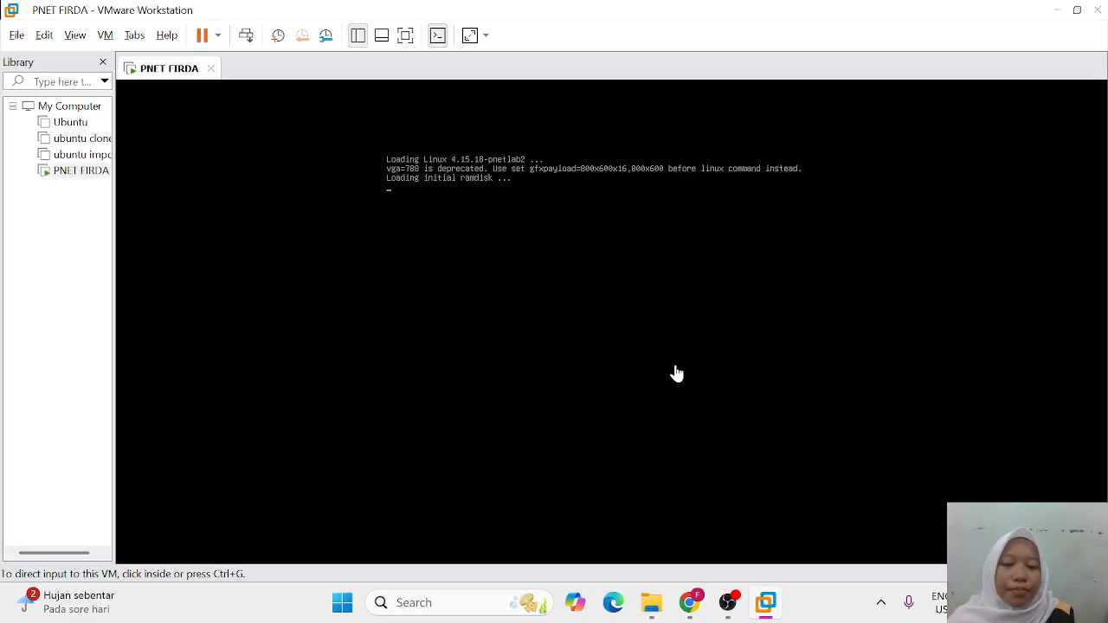
Step: Log in to the PNETLab VM console as root with the default password
{"action": "left_click", "coordinate": [678, 373]}
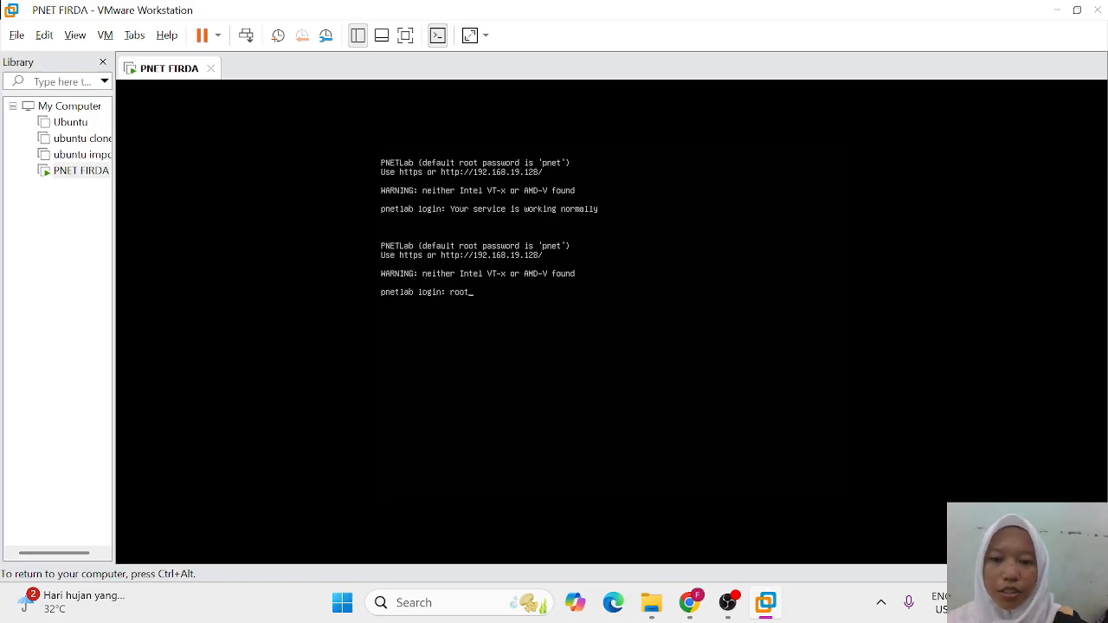
{"action": "key", "text": "Return"}
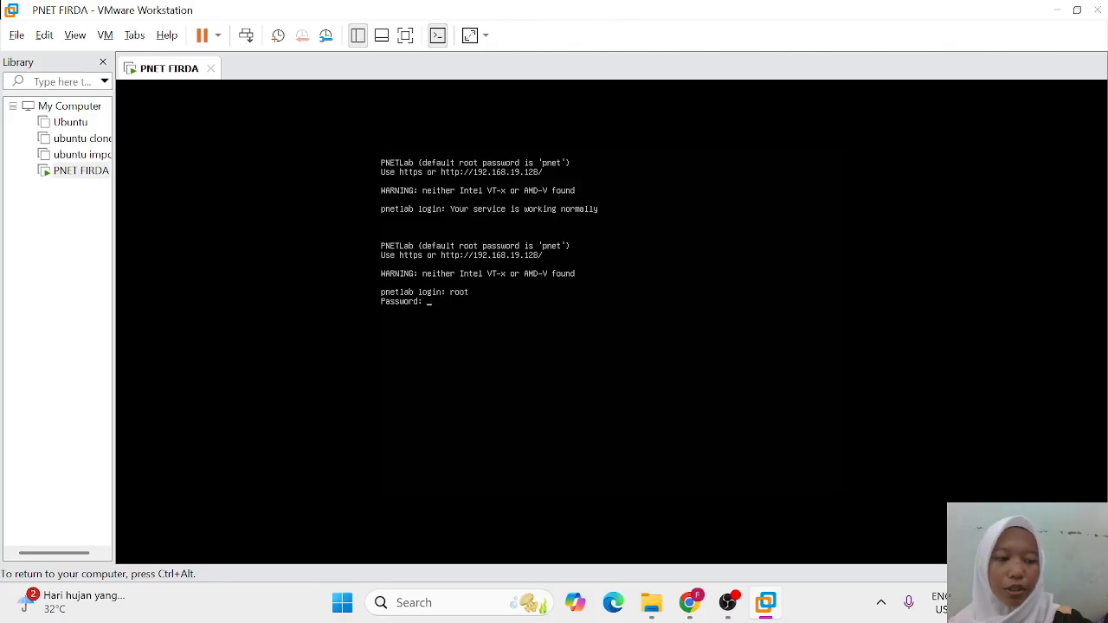
{"action": "key", "text": "Return"}
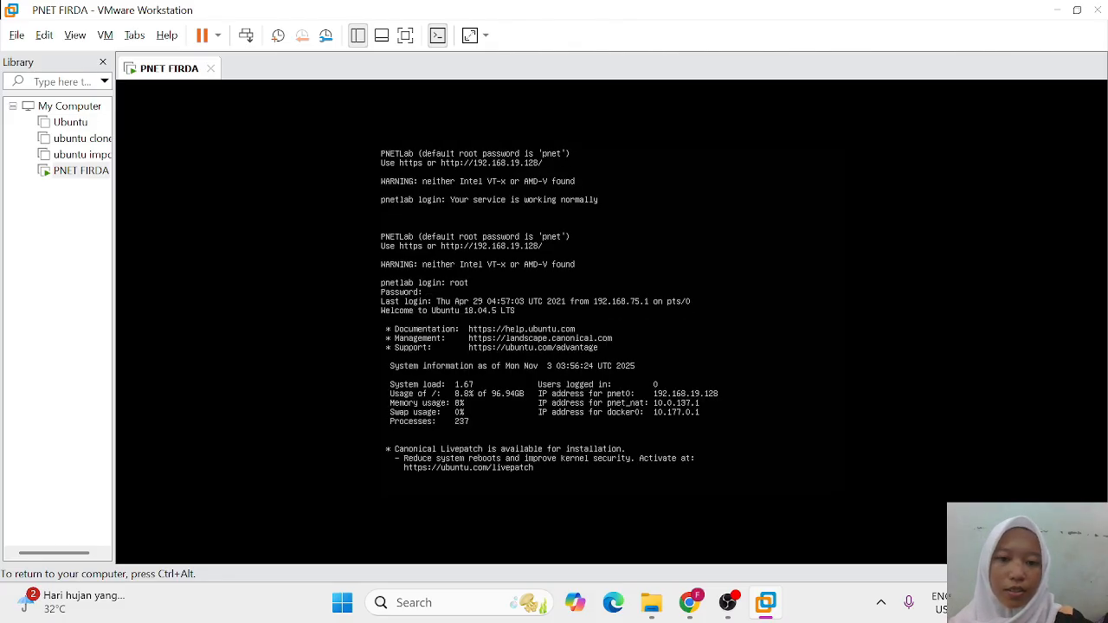
{"action": "key", "text": "ctrl+alt"}
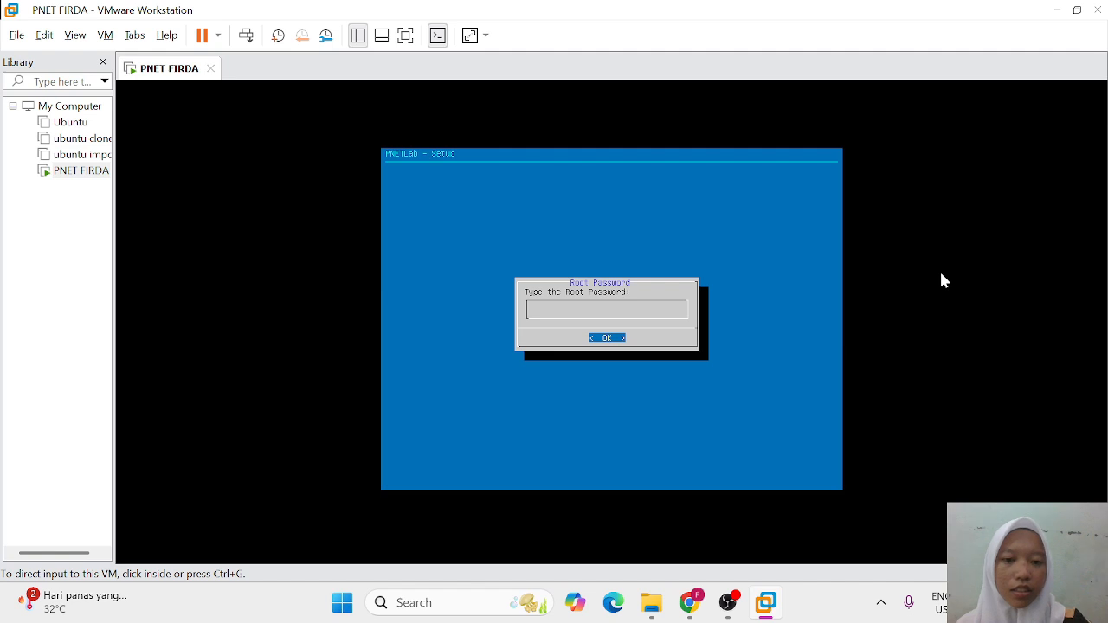
Step: Set the new root password, re-entering it after a mismatch, then keep the default domain and DHCP
{"action": "left_click", "coordinate": [942, 279]}
{"action": "key", "text": "Return"}
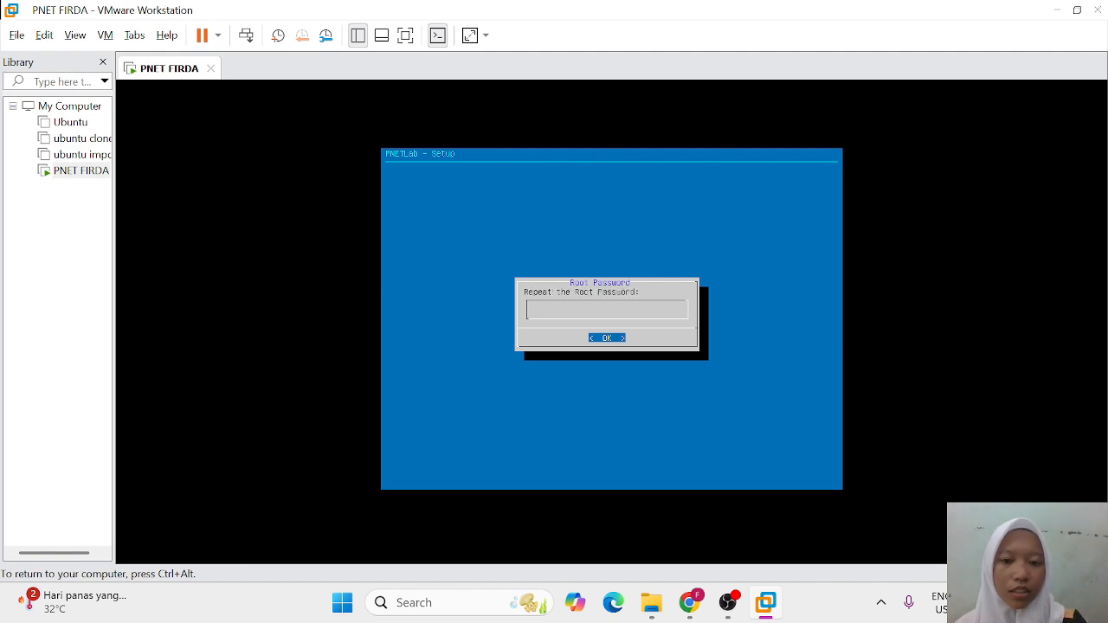
{"action": "key", "text": "Return"}
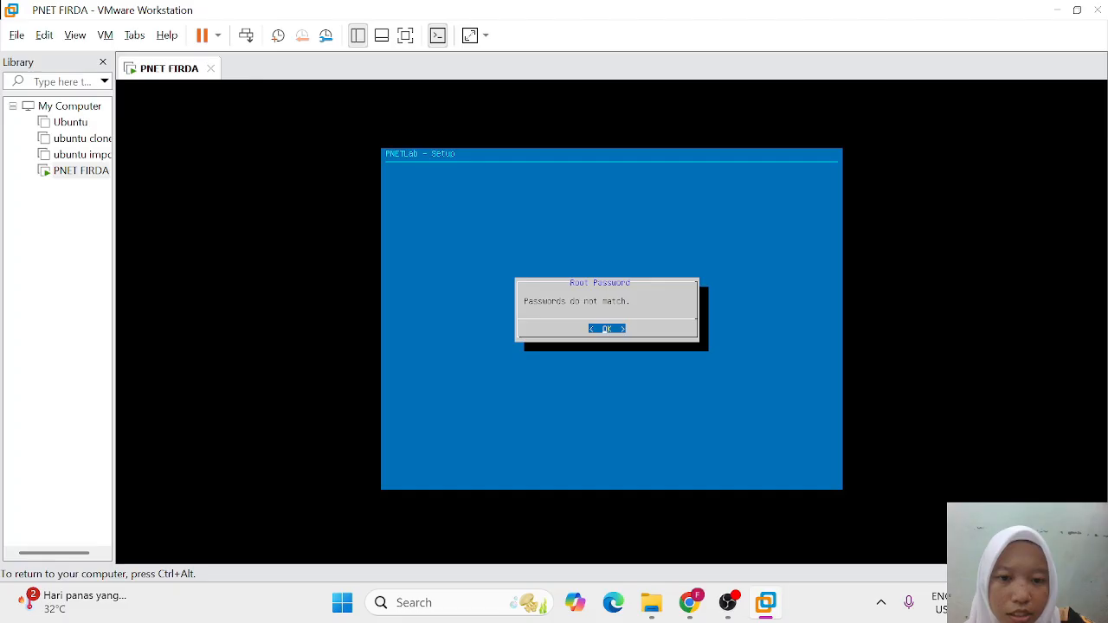
{"action": "key", "text": "Return"}
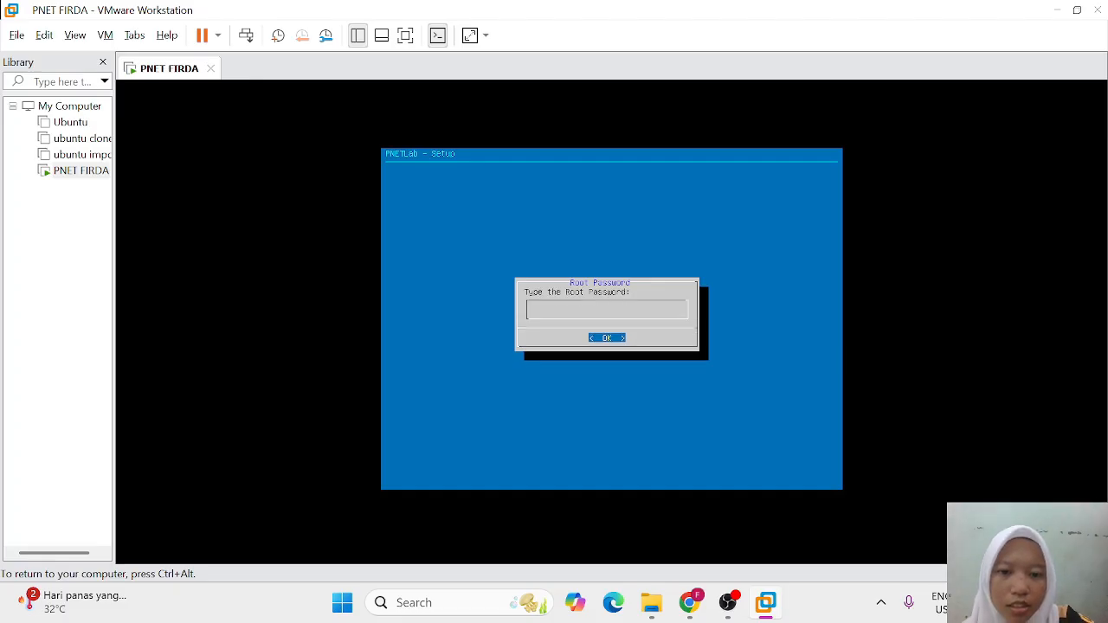
{"action": "key", "text": "Return"}
{"action": "key", "text": "Return"}
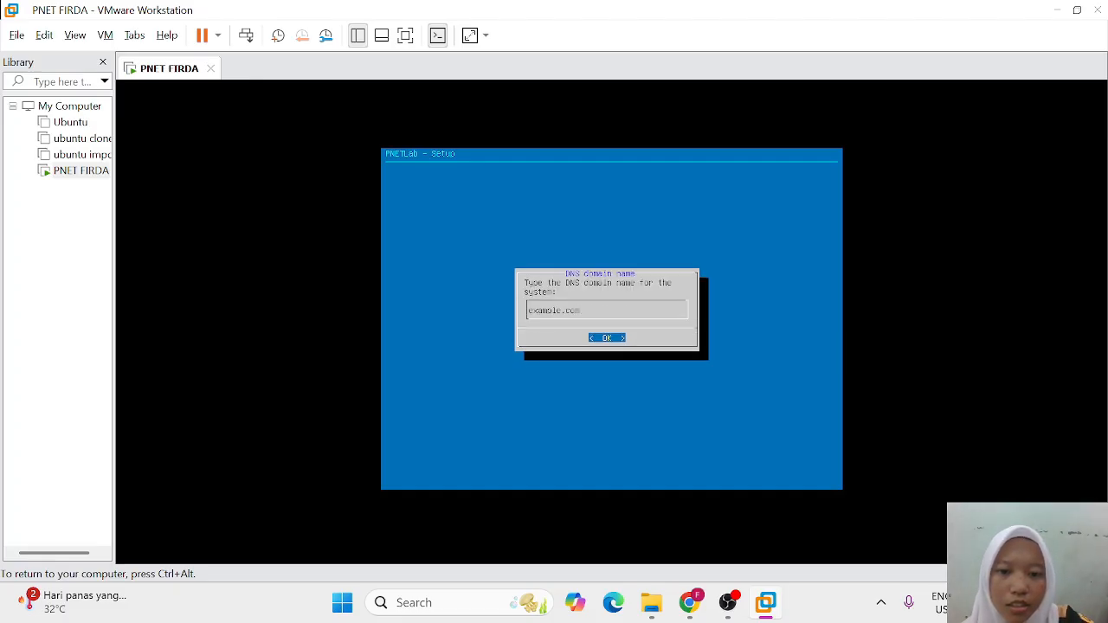
{"action": "key", "text": "Return"}
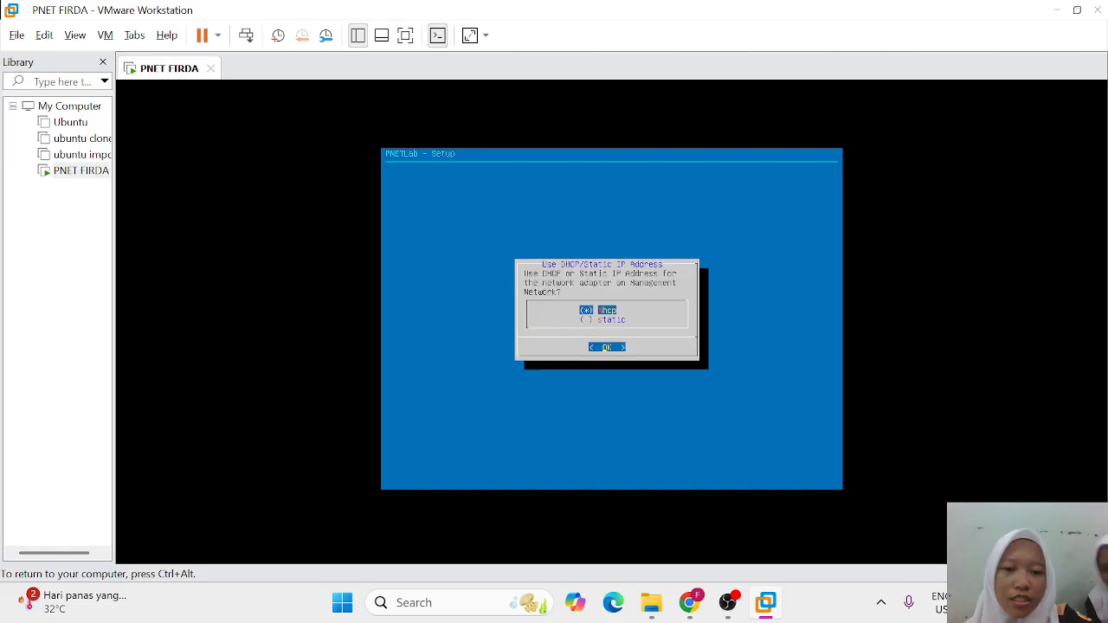
{"action": "key", "text": "Return"}
{"action": "key", "text": "Return"}
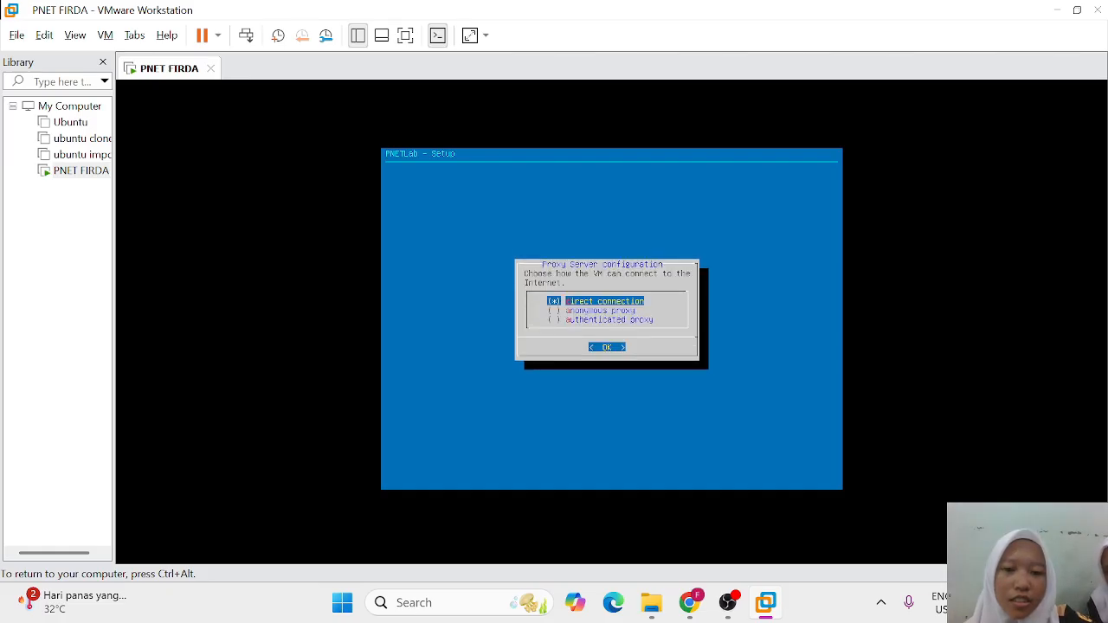
{"action": "key", "text": "Return"}
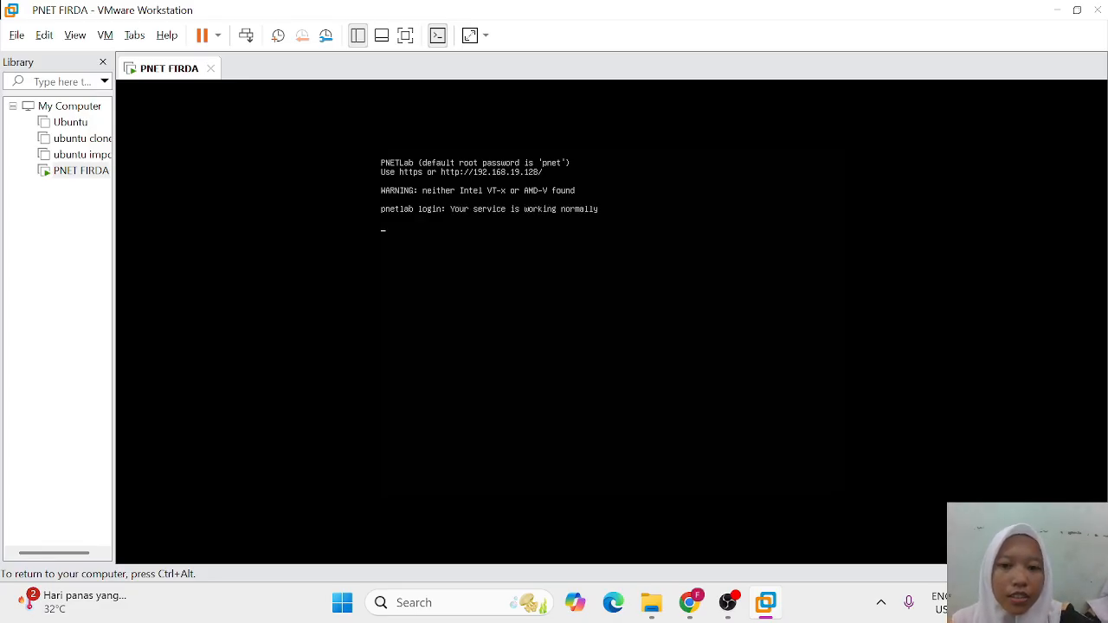
Step: Log back in as root to reach the Ubuntu 18.04.5 root shell prompt
{"action": "key", "text": "Return"}
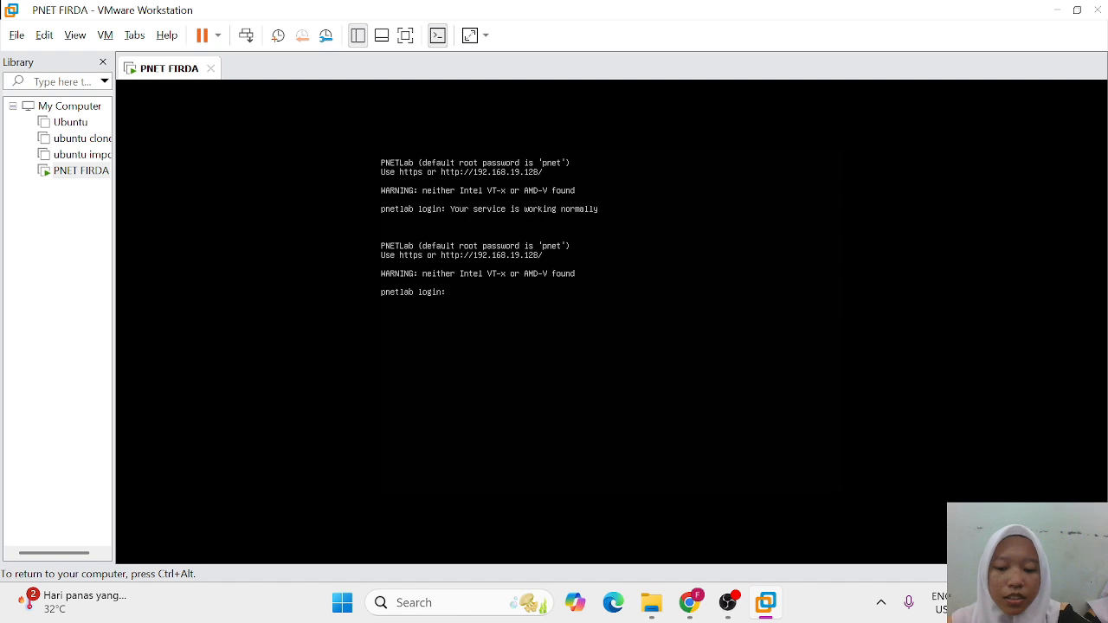
{"action": "type", "text": "root"}
{"action": "key", "text": "Return"}
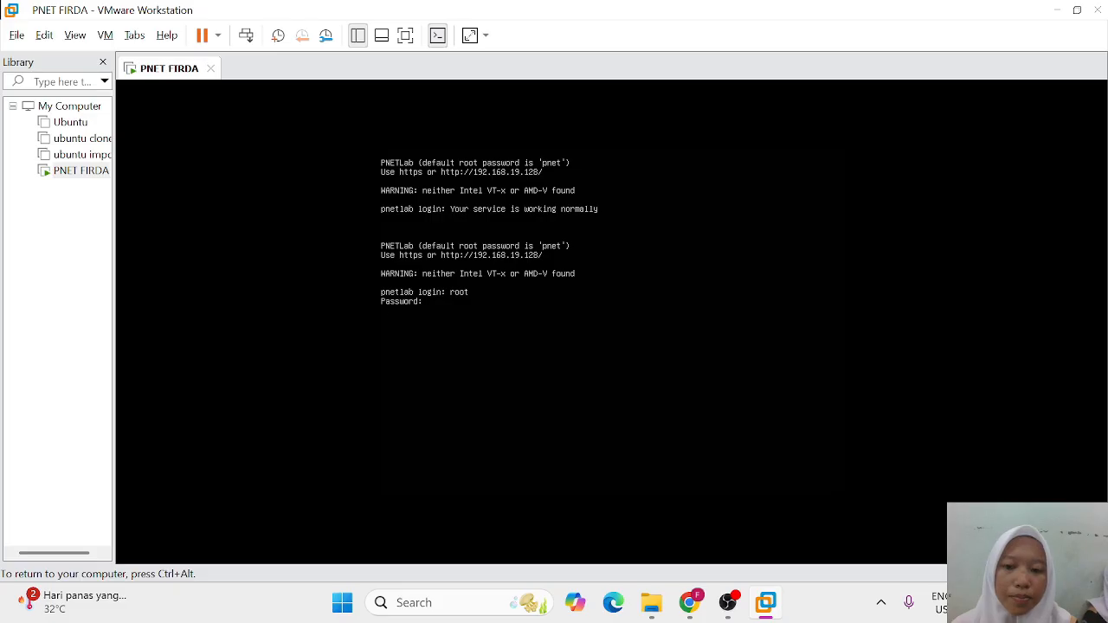
{"action": "key", "text": "Return"}
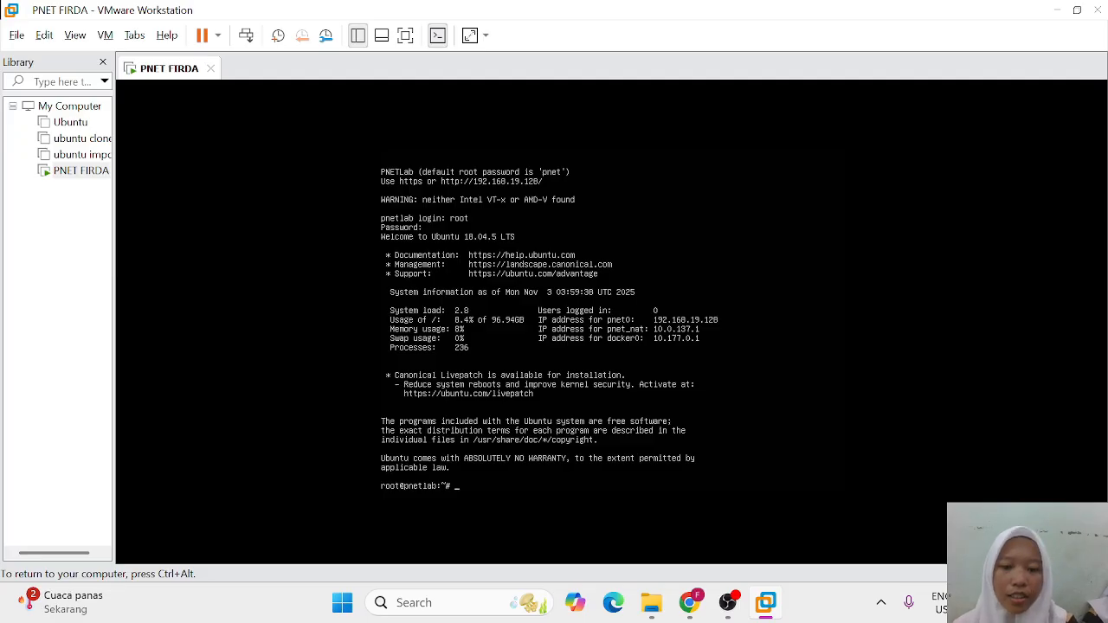
{"action": "key", "text": "ctrl+alt"}
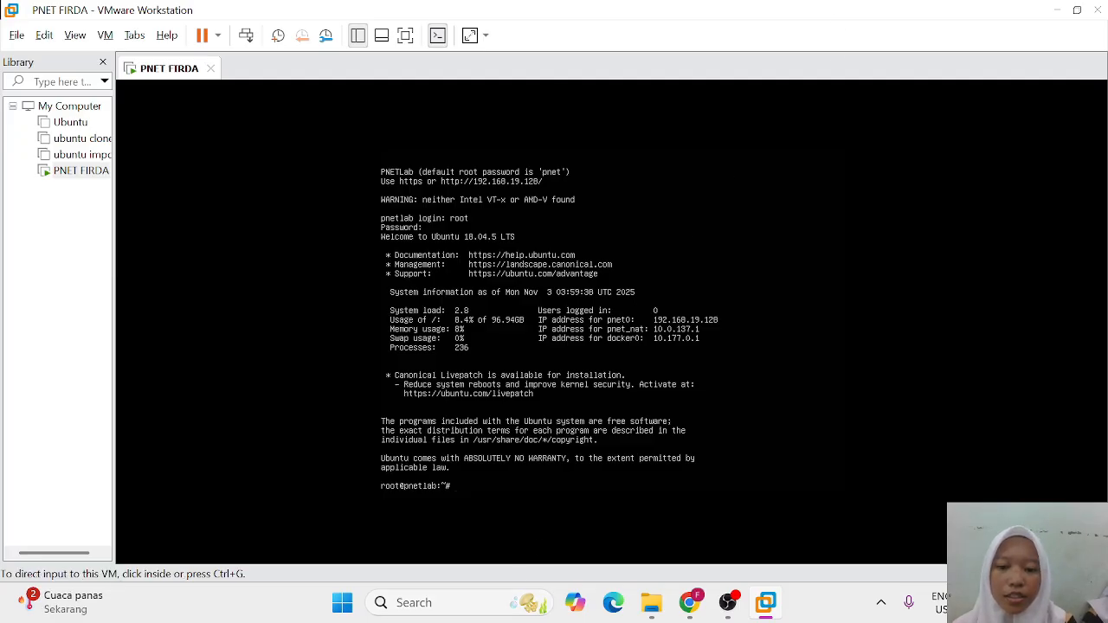
Step: Launch WinSCP from Windows search and set the file protocol to SCP
{"action": "left_click", "coordinate": [437, 606]}
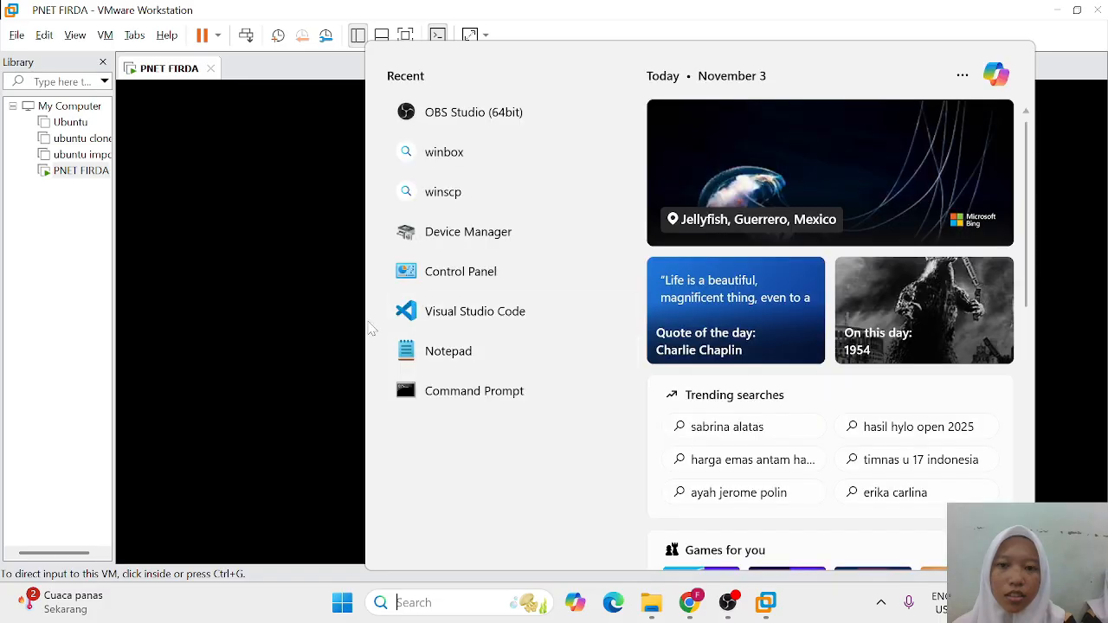
{"action": "type", "text": "winSCP-6.5.4-Setu"}
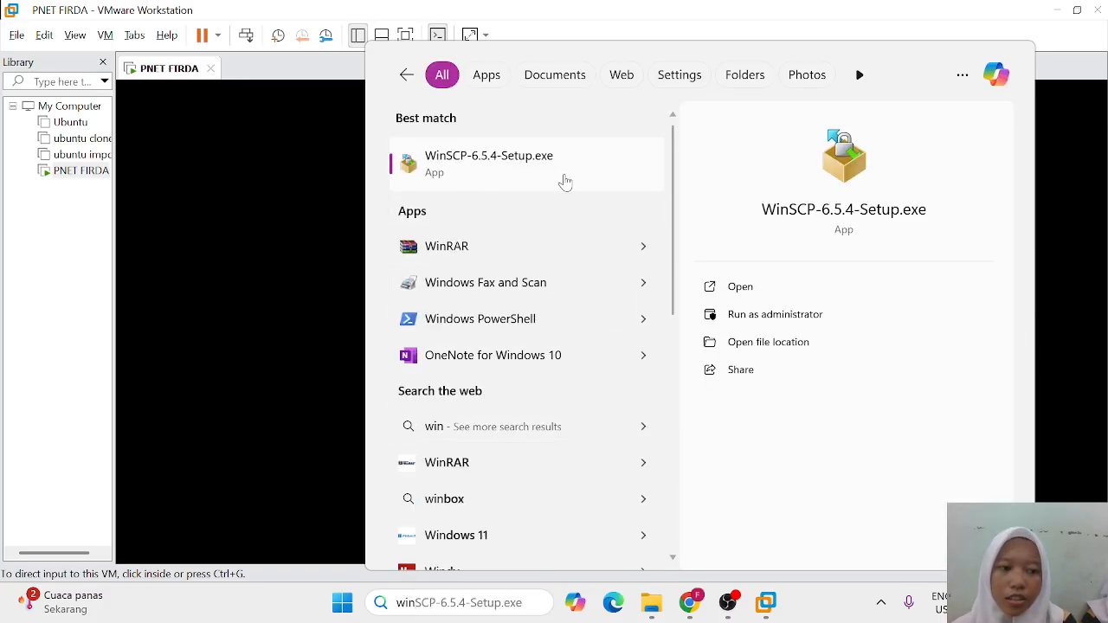
{"action": "left_click", "coordinate": [565, 181]}
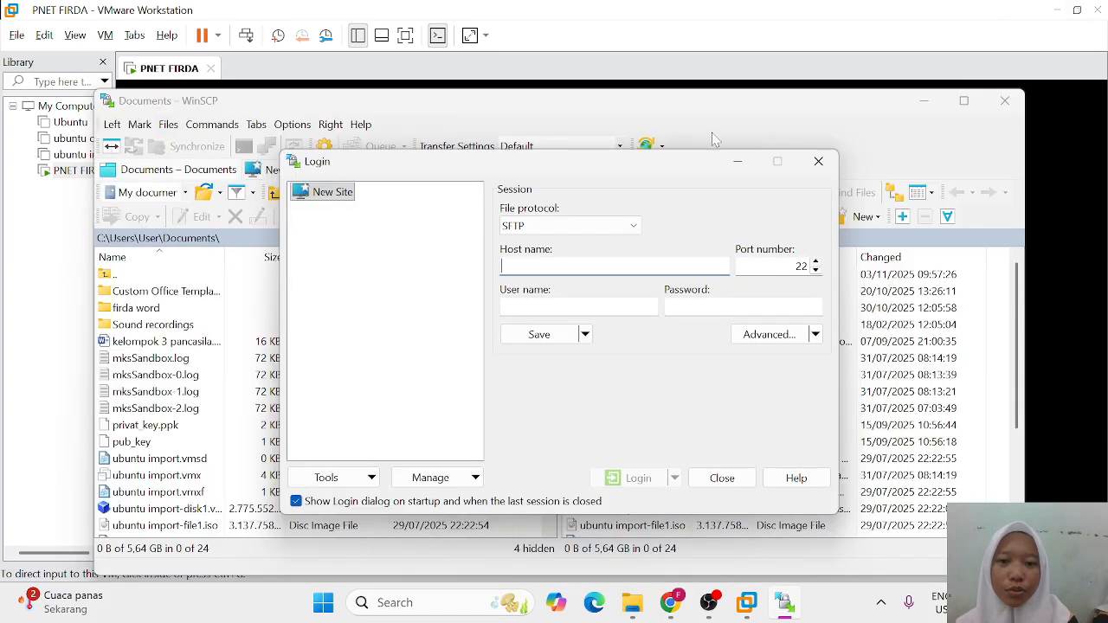
{"action": "left_click", "coordinate": [630, 227]}
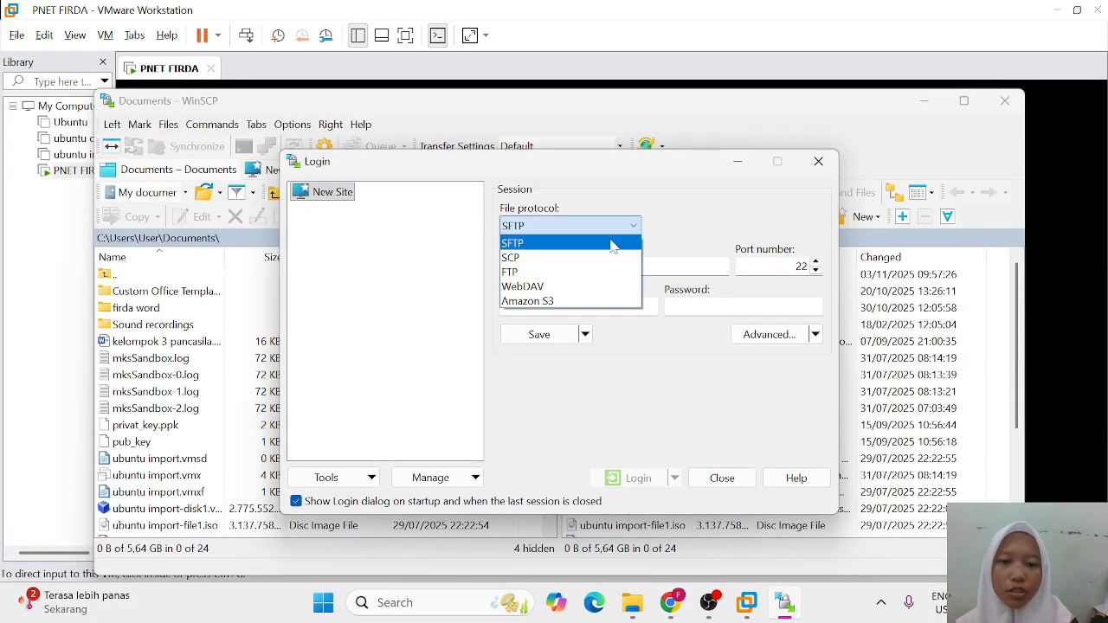
{"action": "left_click", "coordinate": [563, 261]}
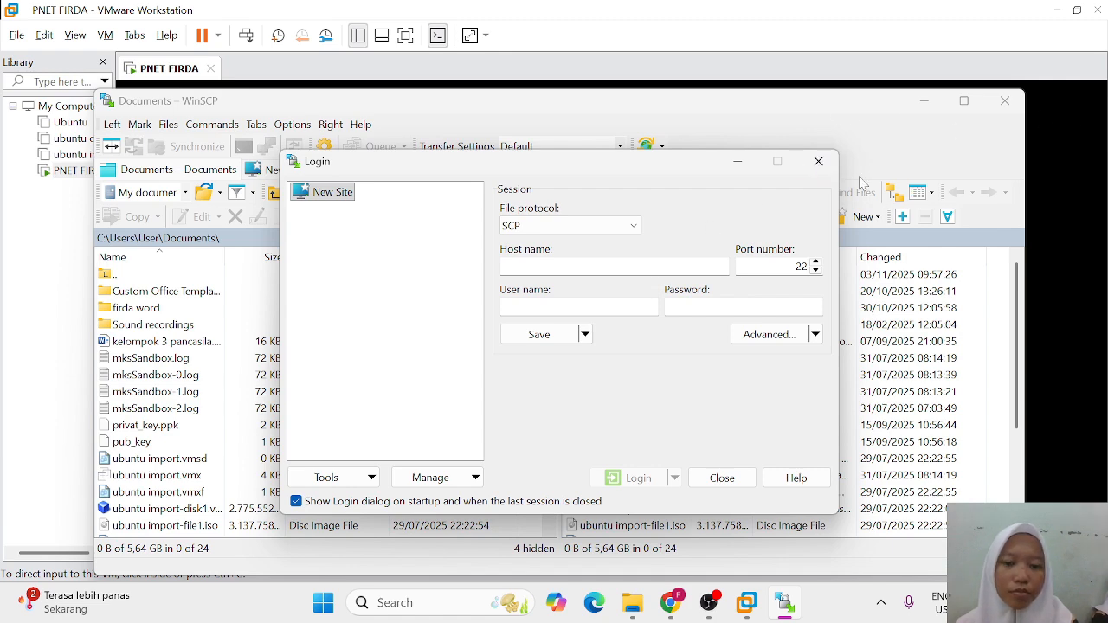
Step: Enter host 192.168.19.128, user root and the password, then log in
{"action": "left_click", "coordinate": [1043, 172]}
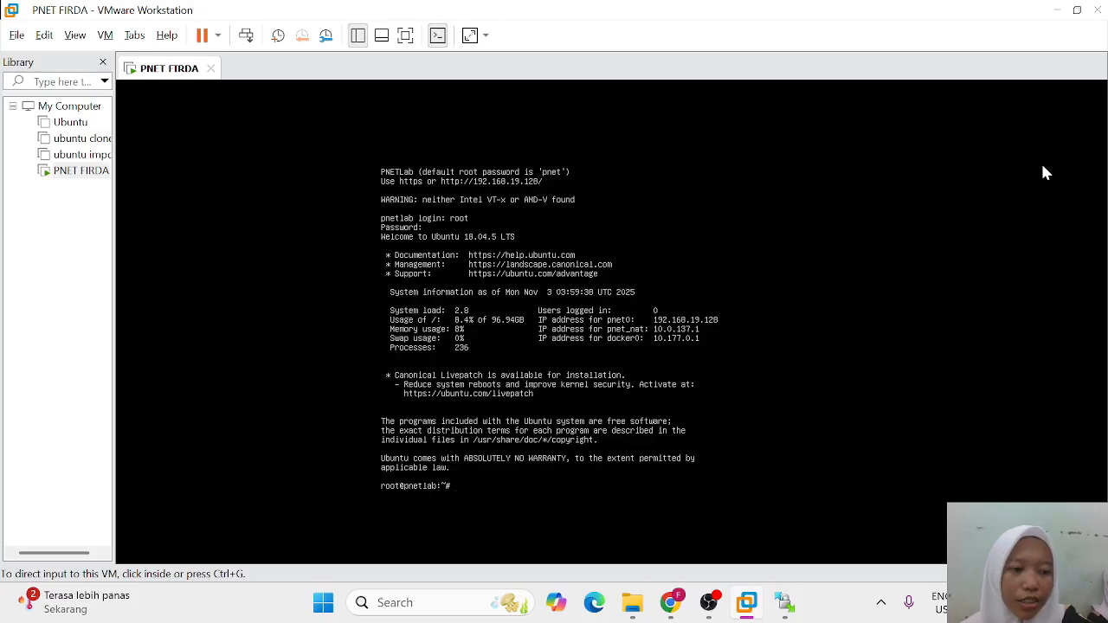
{"action": "key", "text": "alt+Tab"}
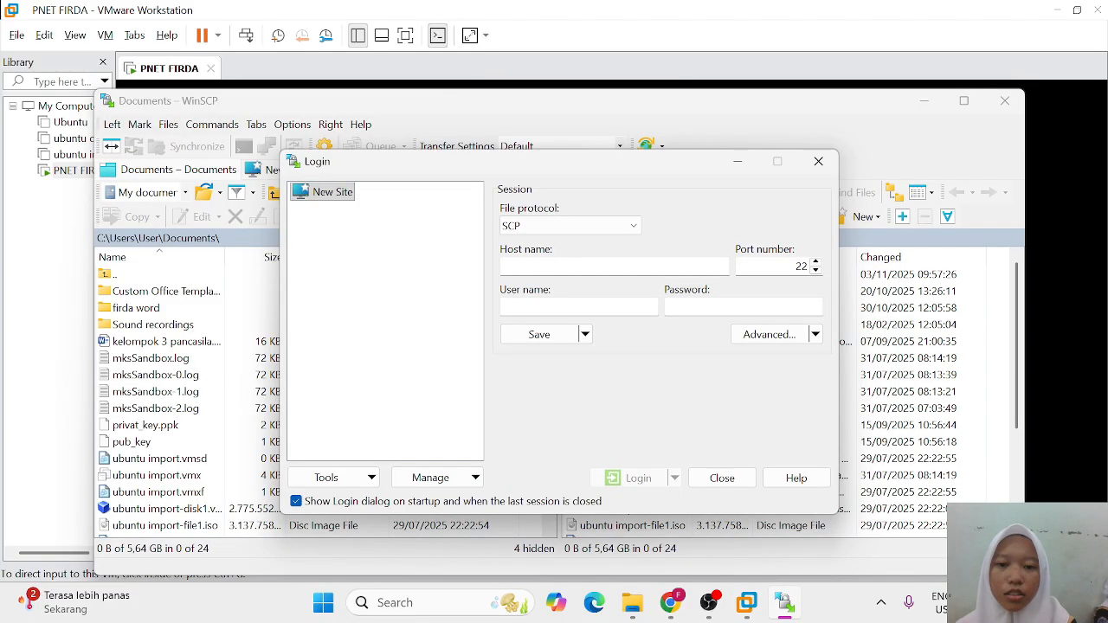
{"action": "type", "text": "192.1"}
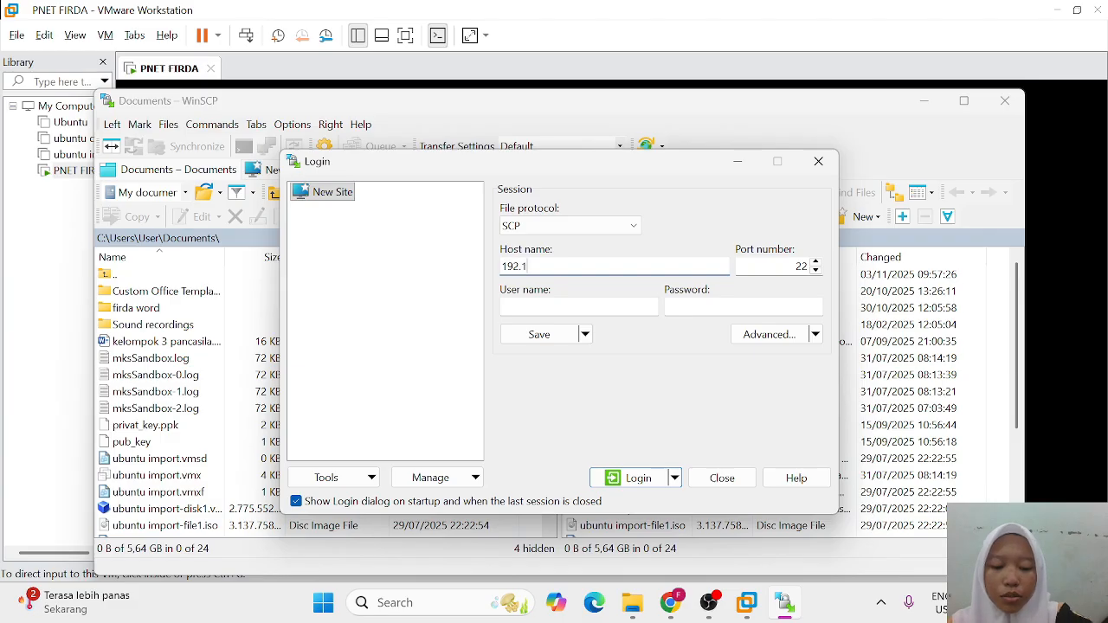
{"action": "type", "text": "68.19"}
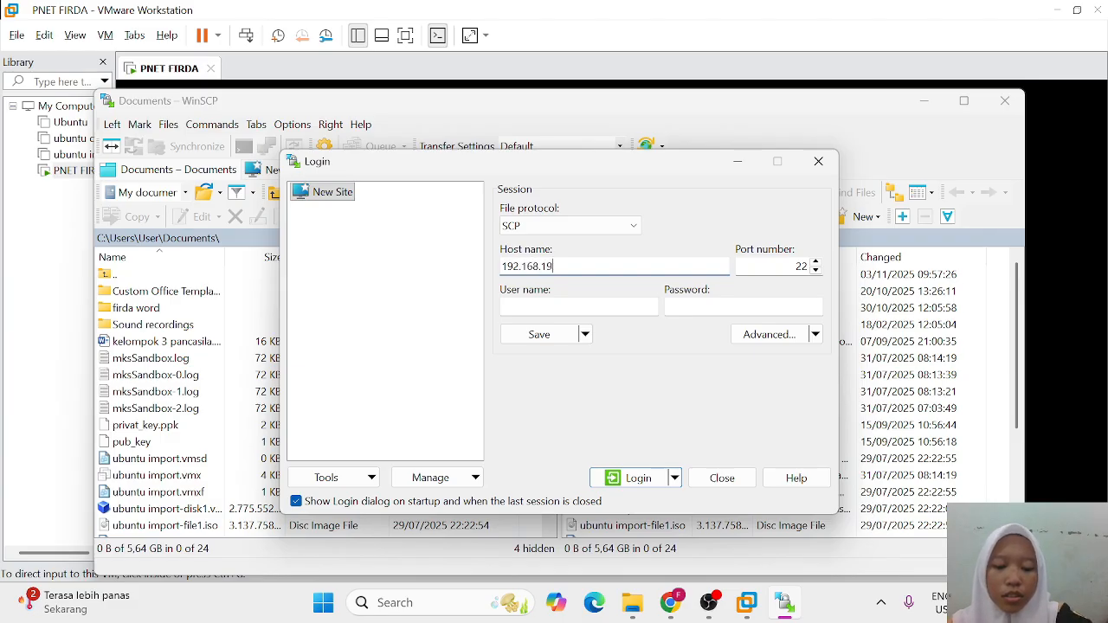
{"action": "type", "text": ".128"}
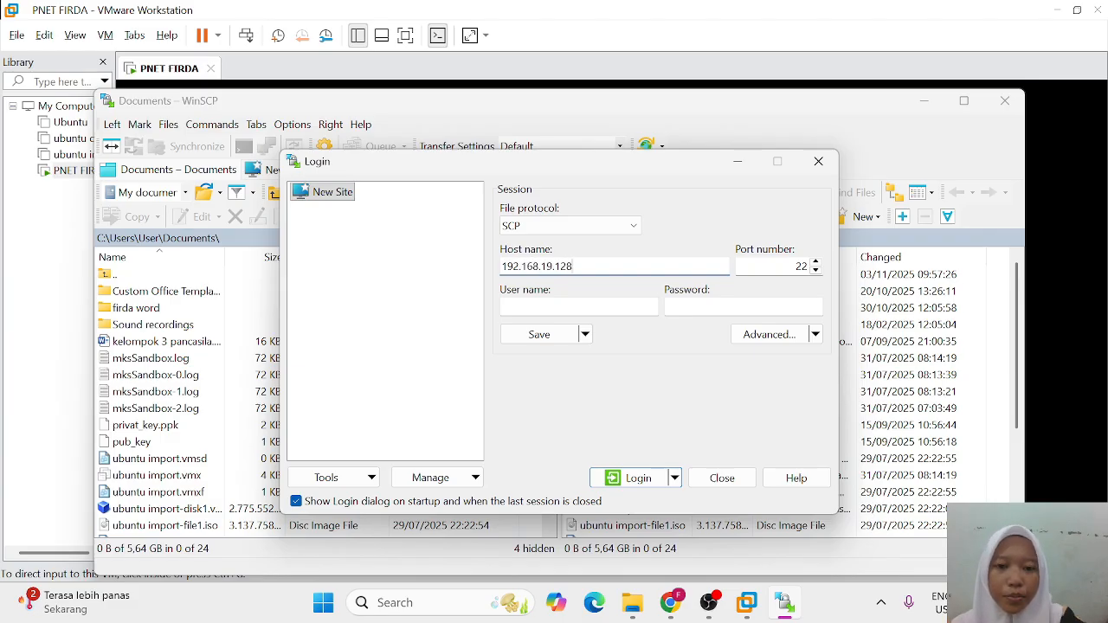
{"action": "left_click", "coordinate": [579, 307]}
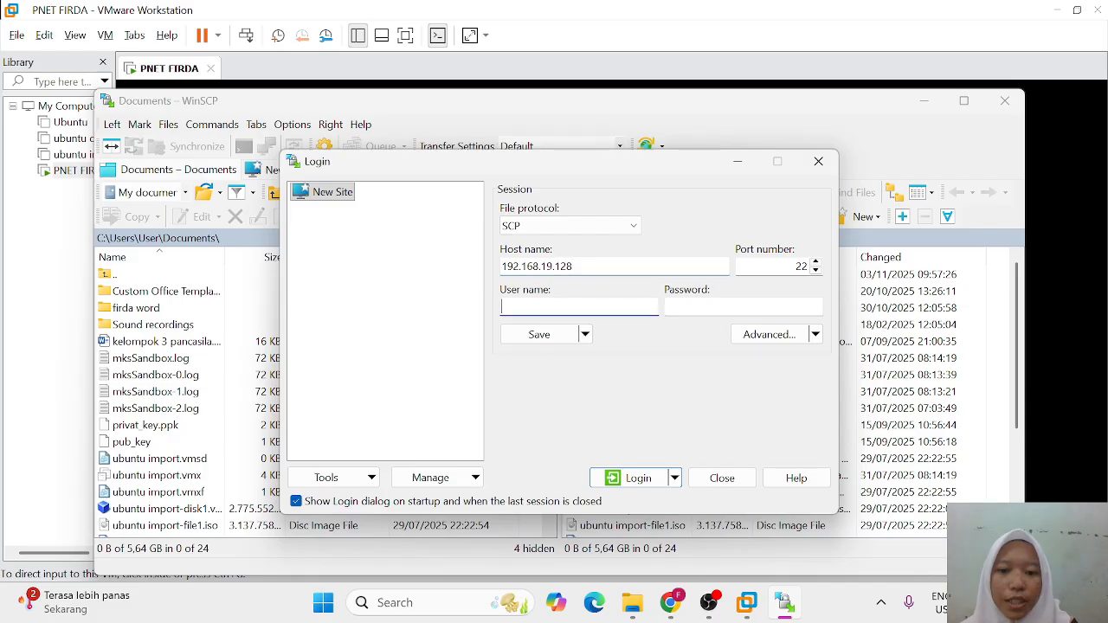
{"action": "type", "text": "root"}
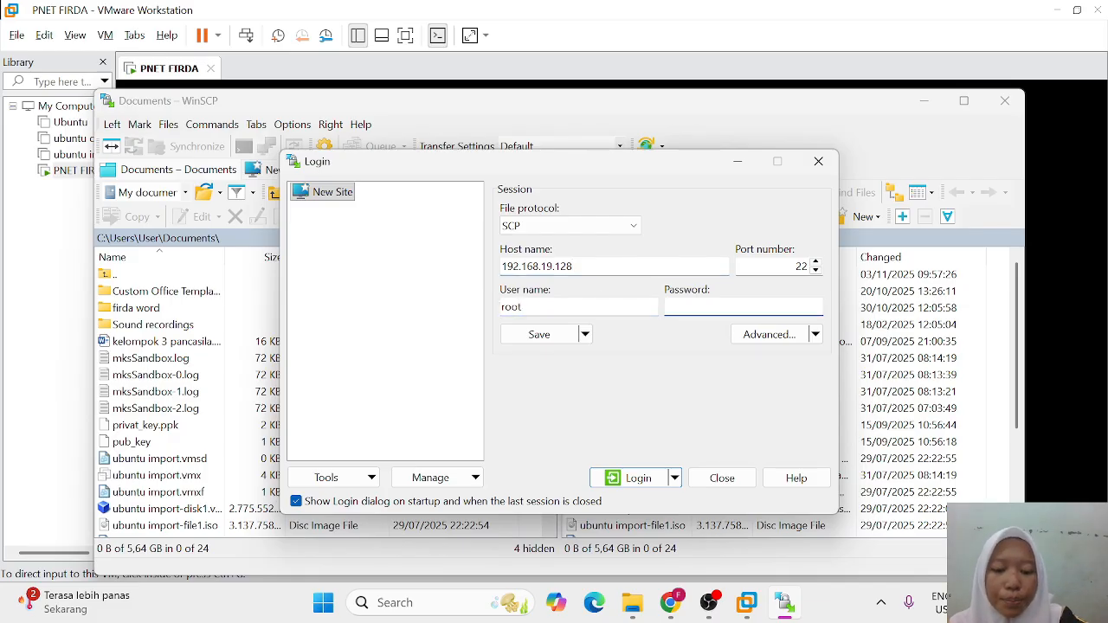
{"action": "type", "text": "root"}
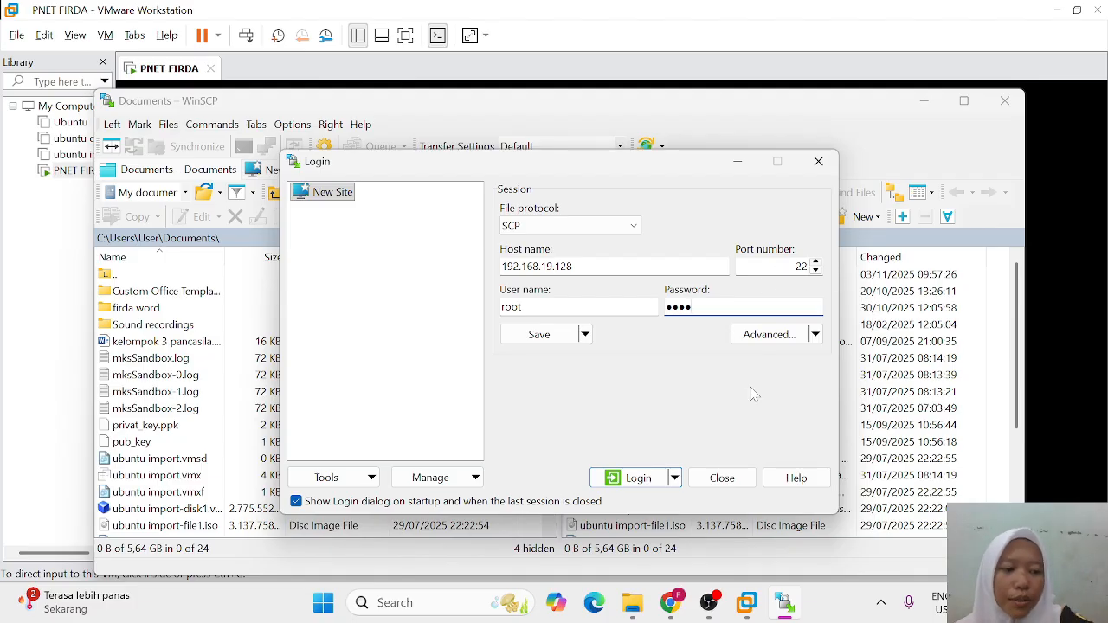
{"action": "left_click", "coordinate": [638, 482]}
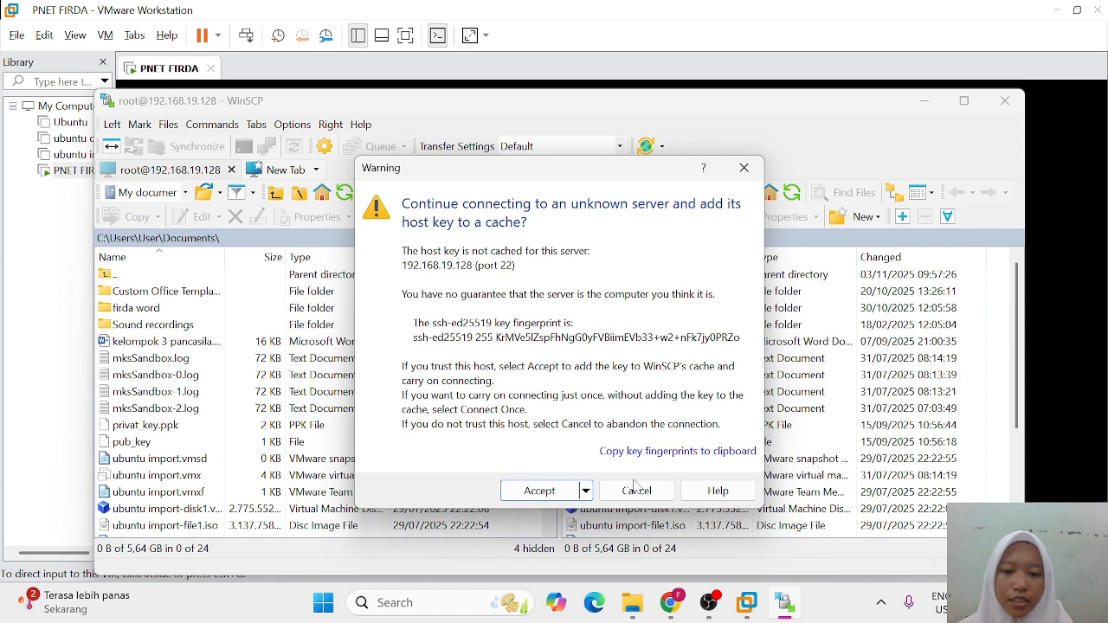
Step: Accept the server's host key and browse the remote panel to /opt/unetlab/addons/qemu/
{"action": "left_click", "coordinate": [539, 491]}
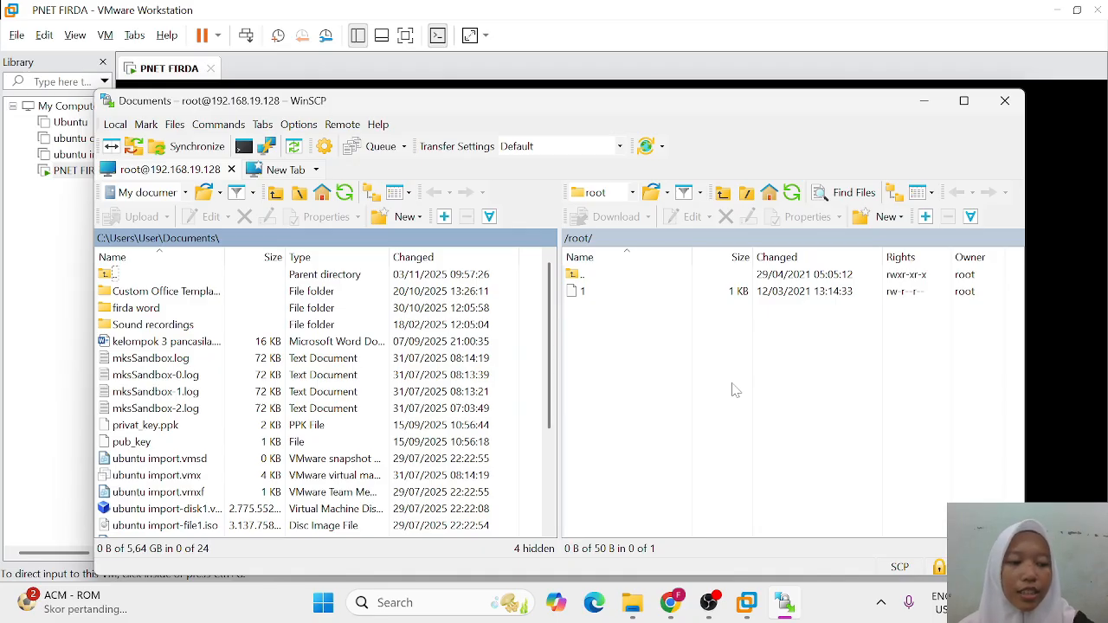
{"action": "double_click", "coordinate": [624, 275]}
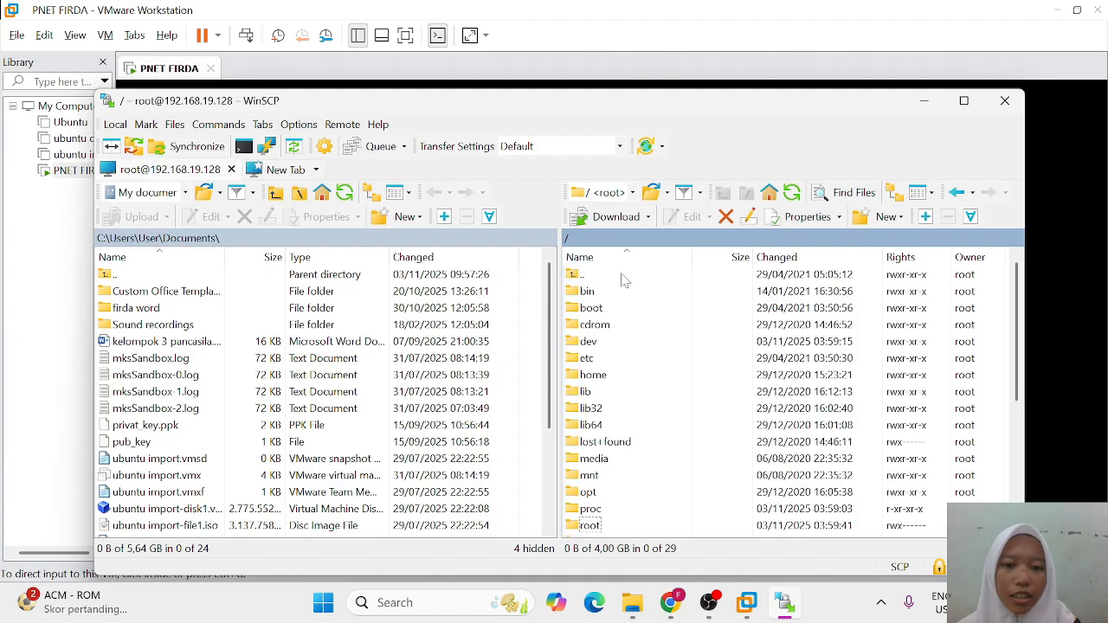
{"action": "scroll", "coordinate": [647, 463], "scroll_direction": "down", "scroll_amount": 4}
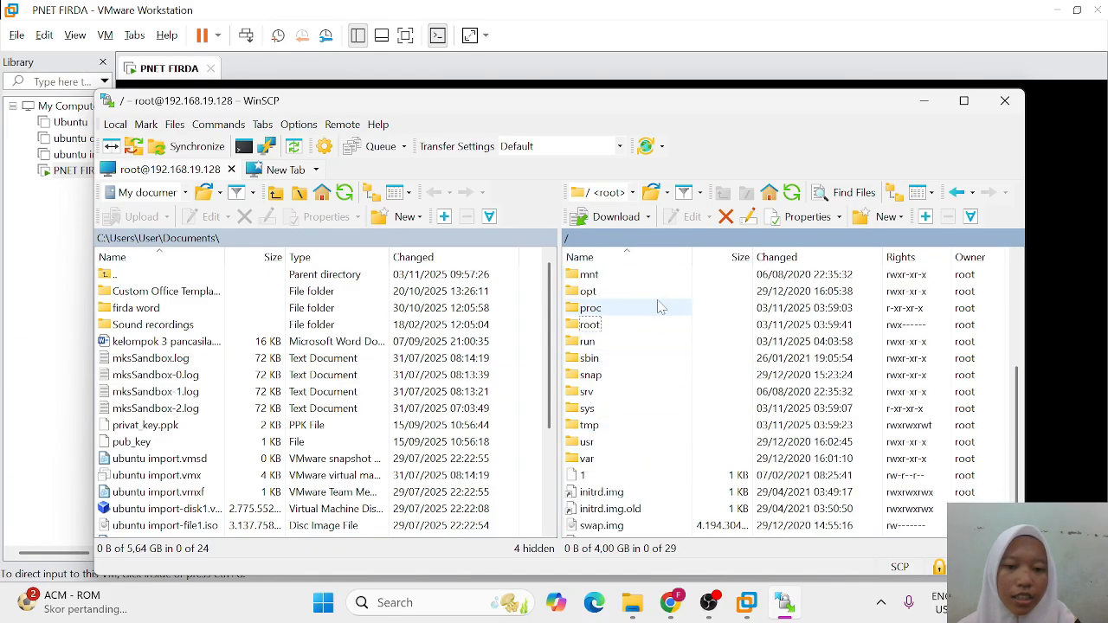
{"action": "double_click", "coordinate": [644, 292]}
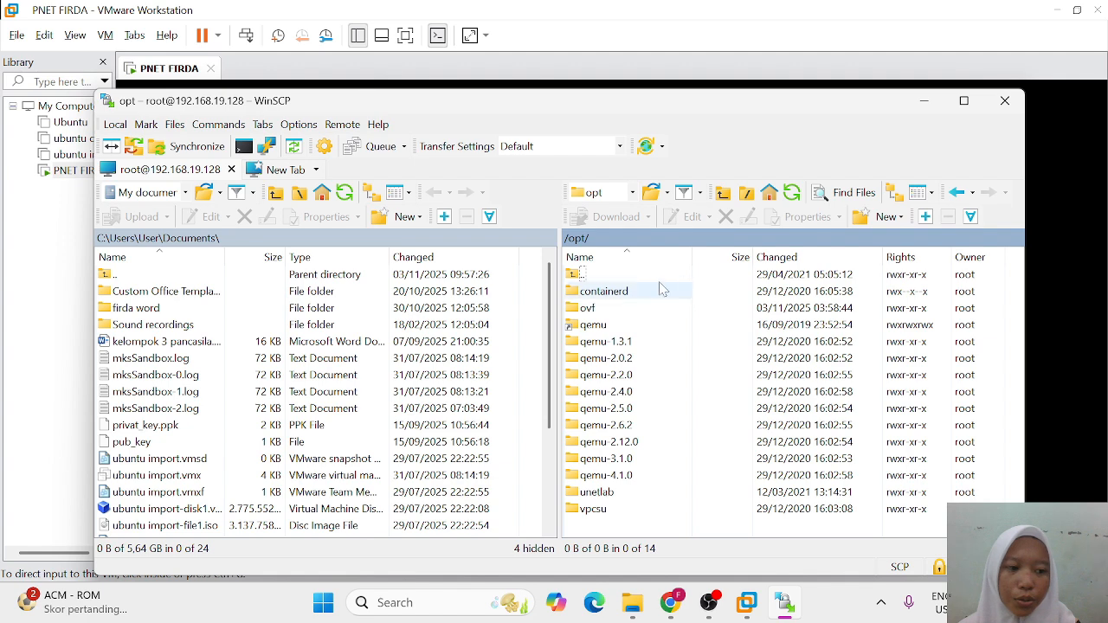
{"action": "double_click", "coordinate": [611, 493]}
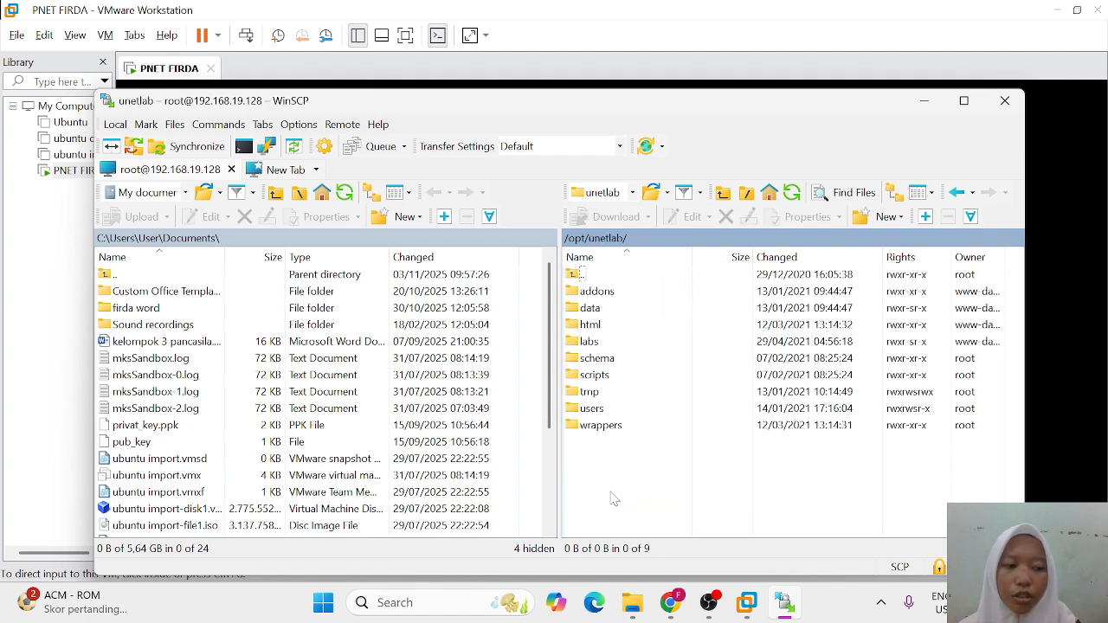
{"action": "double_click", "coordinate": [631, 293]}
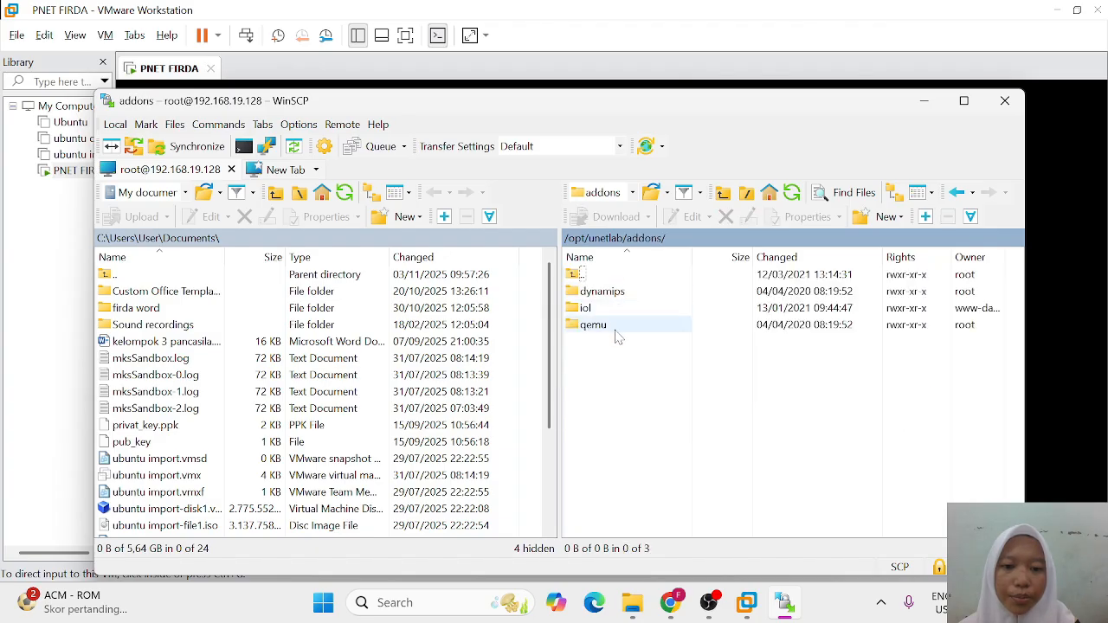
{"action": "double_click", "coordinate": [614, 325]}
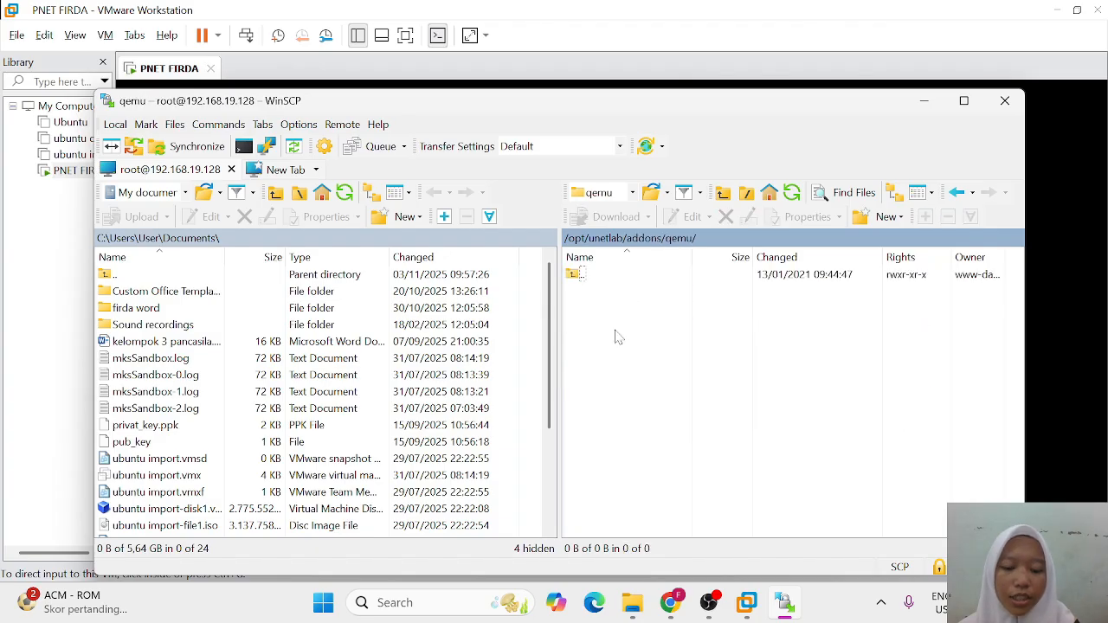
Step: Create a new mikrotik-6.48 directory inside the server's qemu addons folder in WinSCP
{"action": "right_click", "coordinate": [616, 332]}
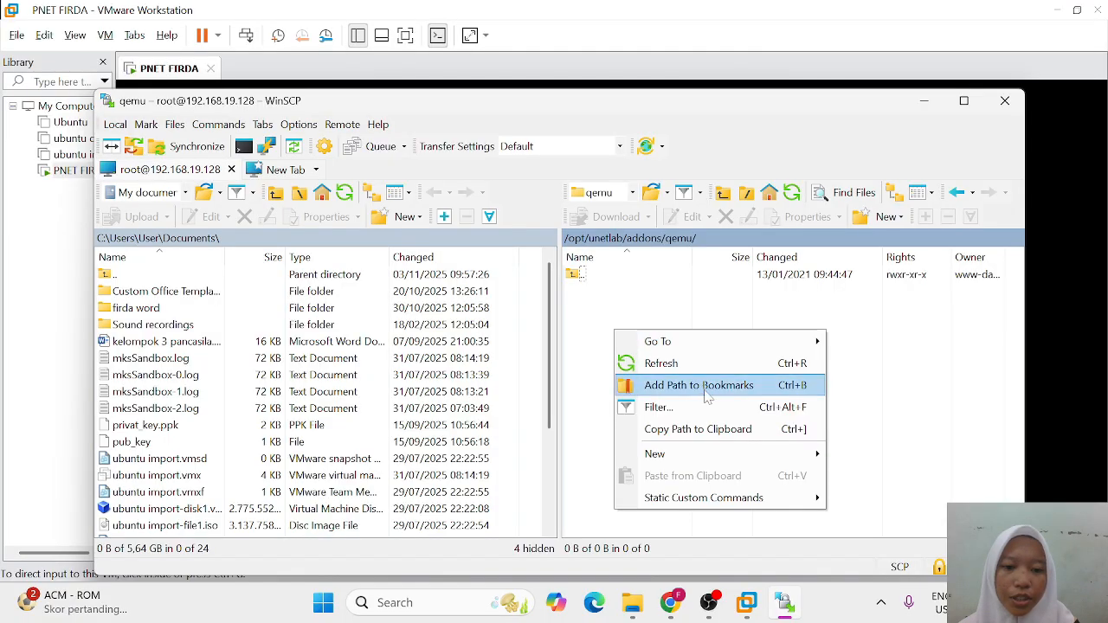
{"action": "mouse_move", "coordinate": [706, 466]}
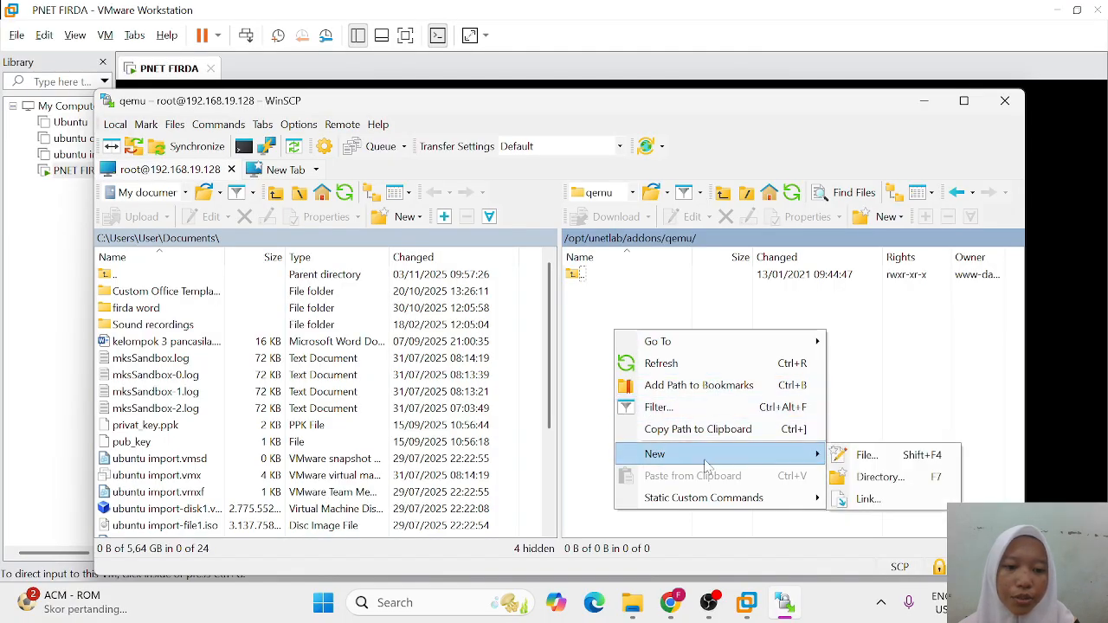
{"action": "left_click", "coordinate": [885, 479]}
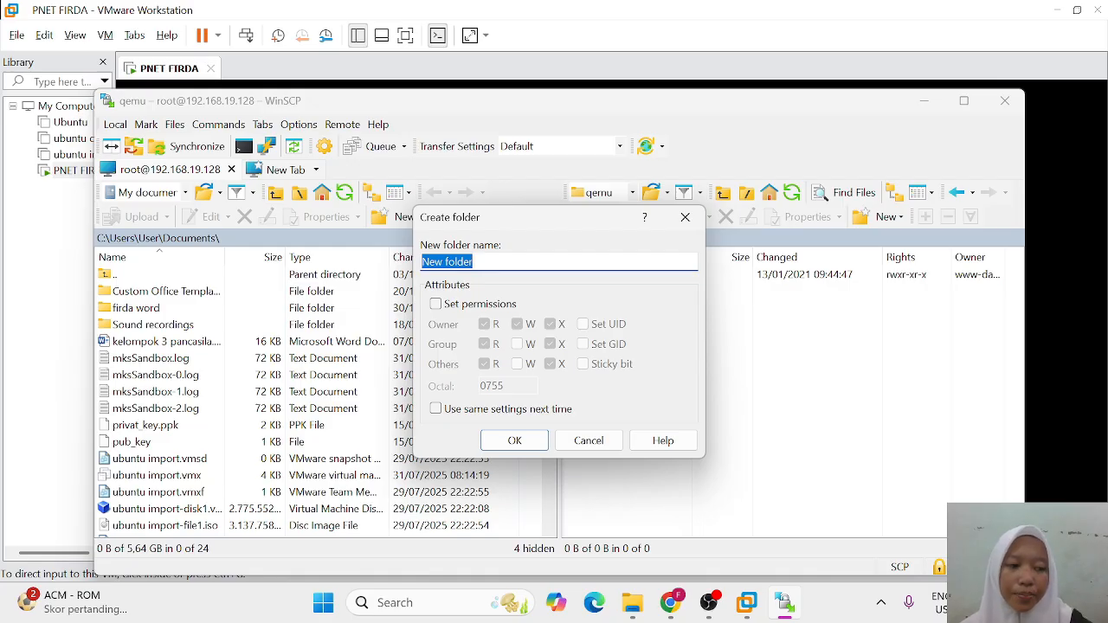
{"action": "key", "text": "BackSpace"}
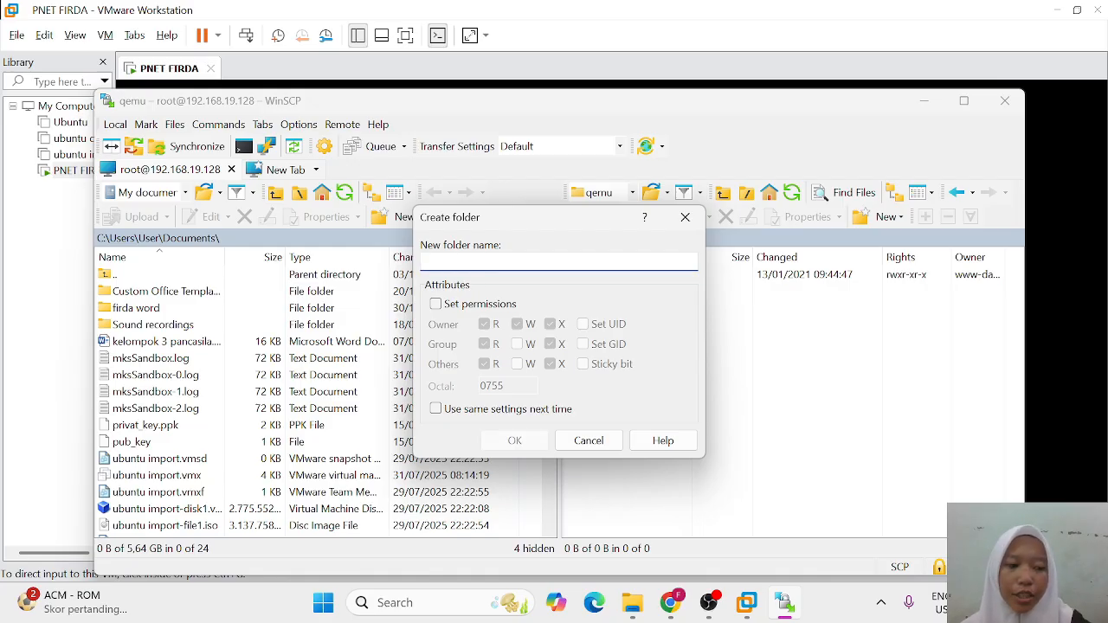
{"action": "type", "text": "mikrotik"}
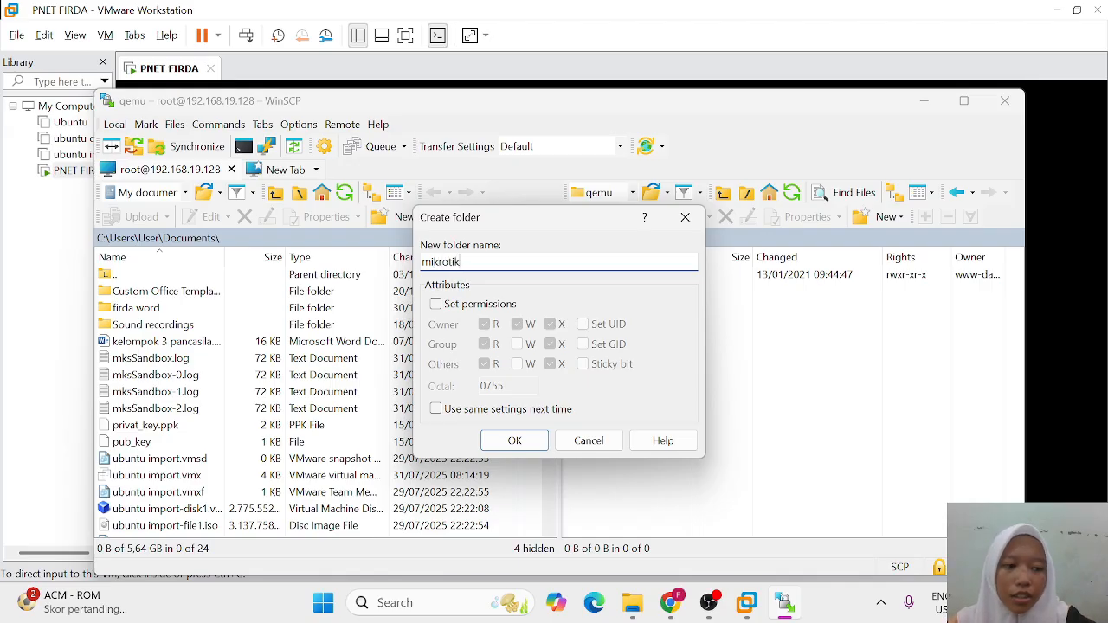
{"action": "type", "text": "-"}
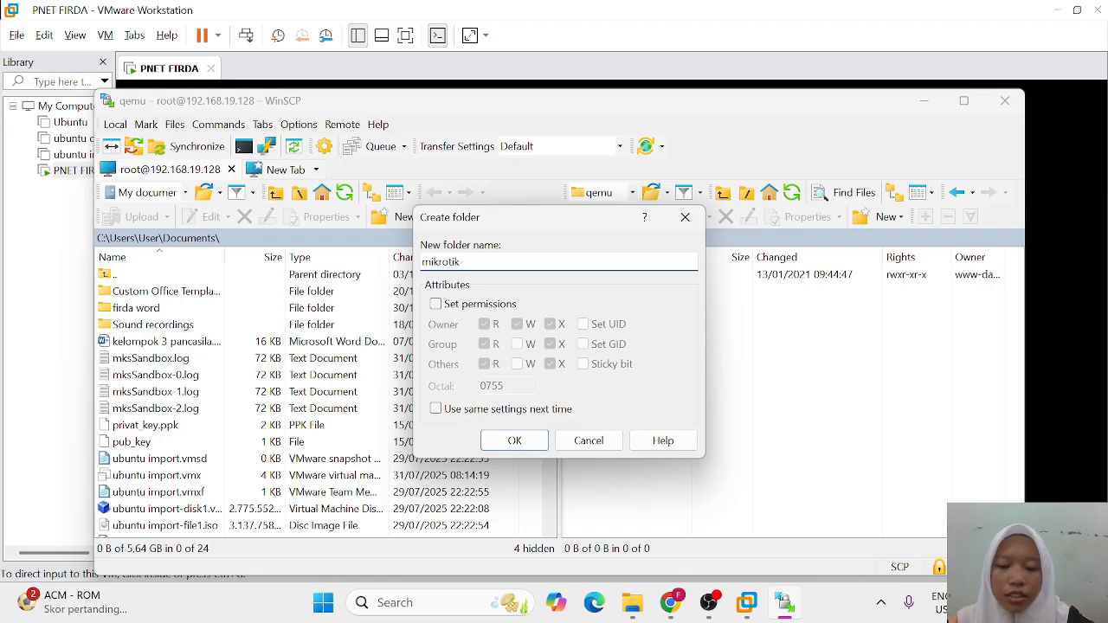
{"action": "type", "text": "6."}
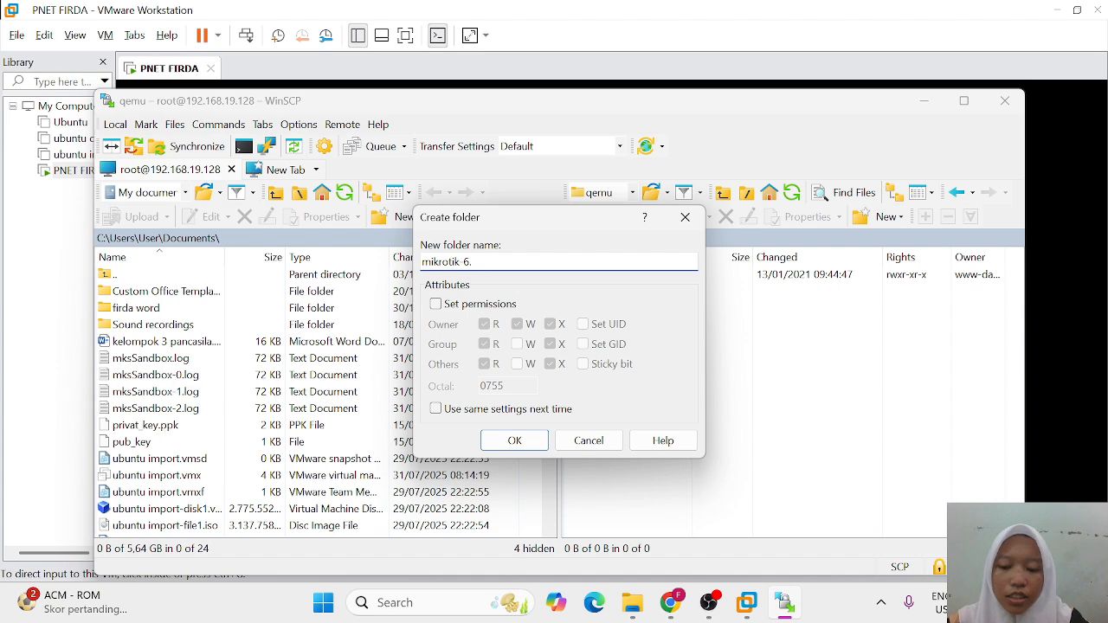
{"action": "type", "text": "48"}
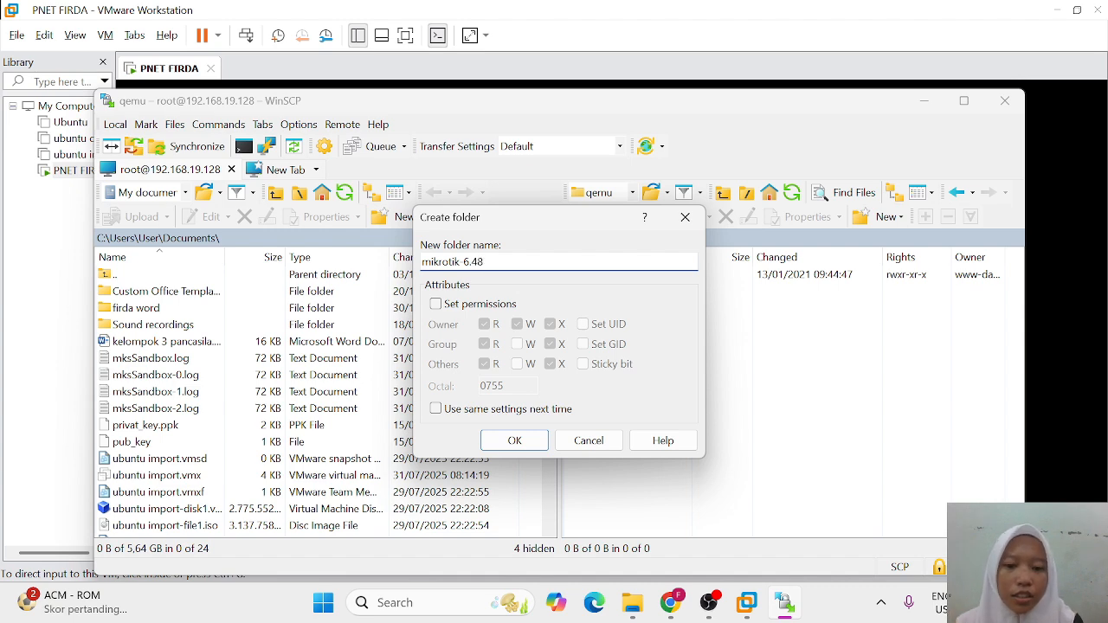
{"action": "left_click", "coordinate": [515, 442]}
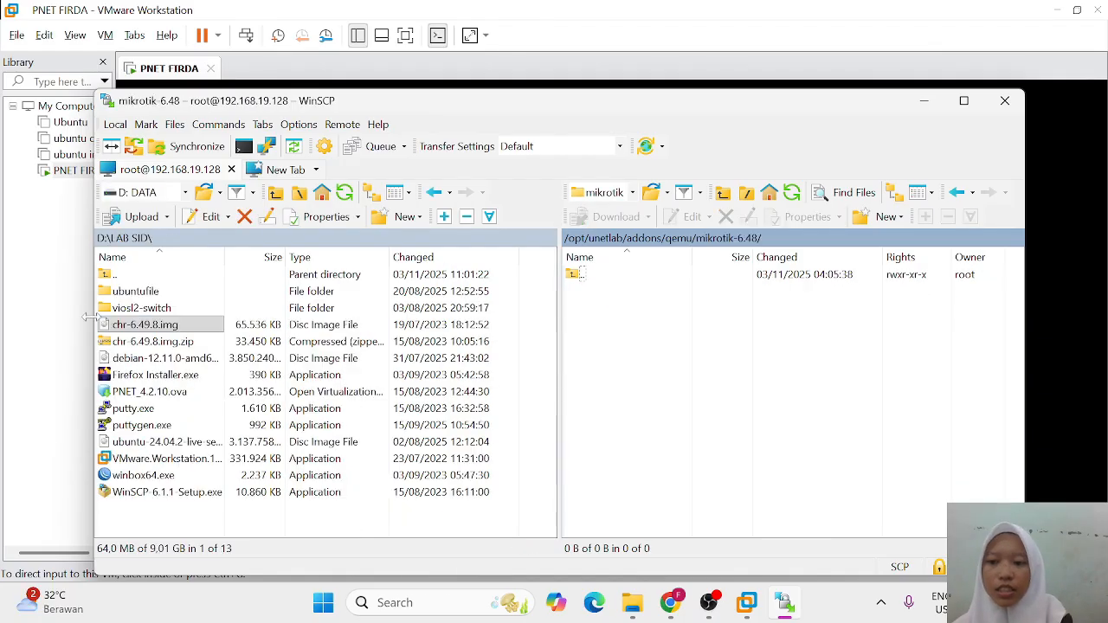
Step: Upload chr-6.49.8.img from D:\LAB SID into the server's mikrotik-6.48 folder
{"action": "right_click", "coordinate": [176, 324]}
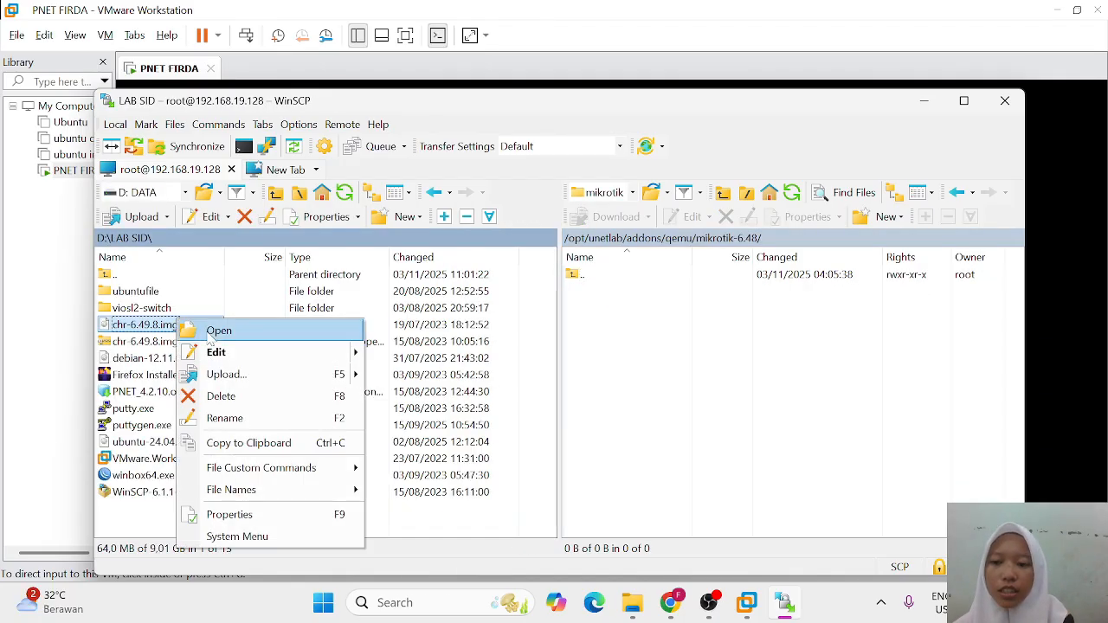
{"action": "left_click", "coordinate": [226, 374]}
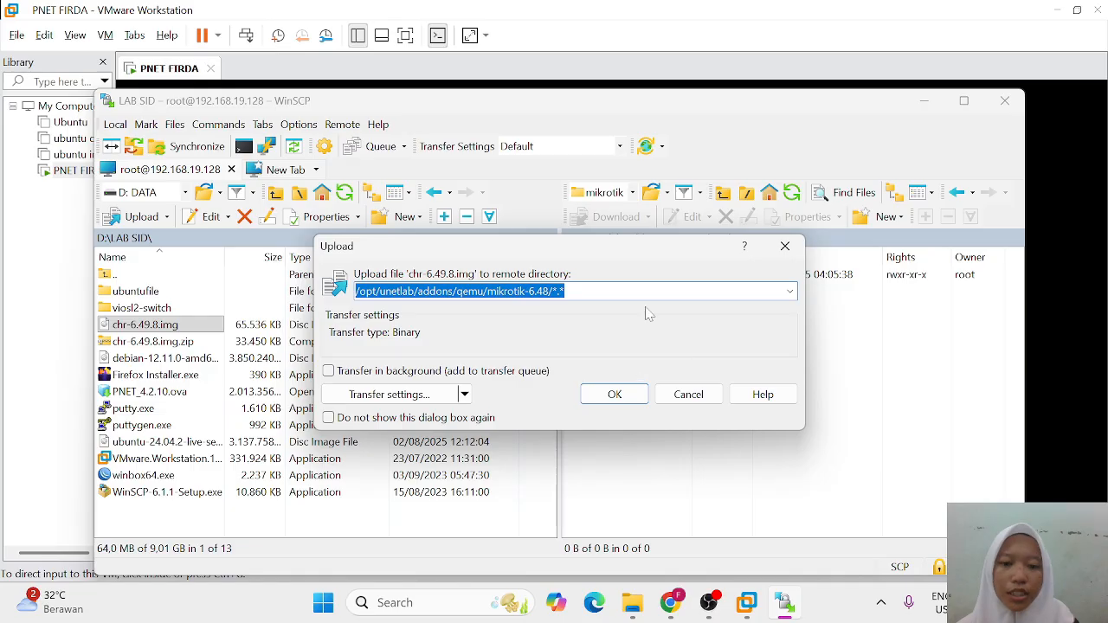
{"action": "left_click", "coordinate": [613, 395]}
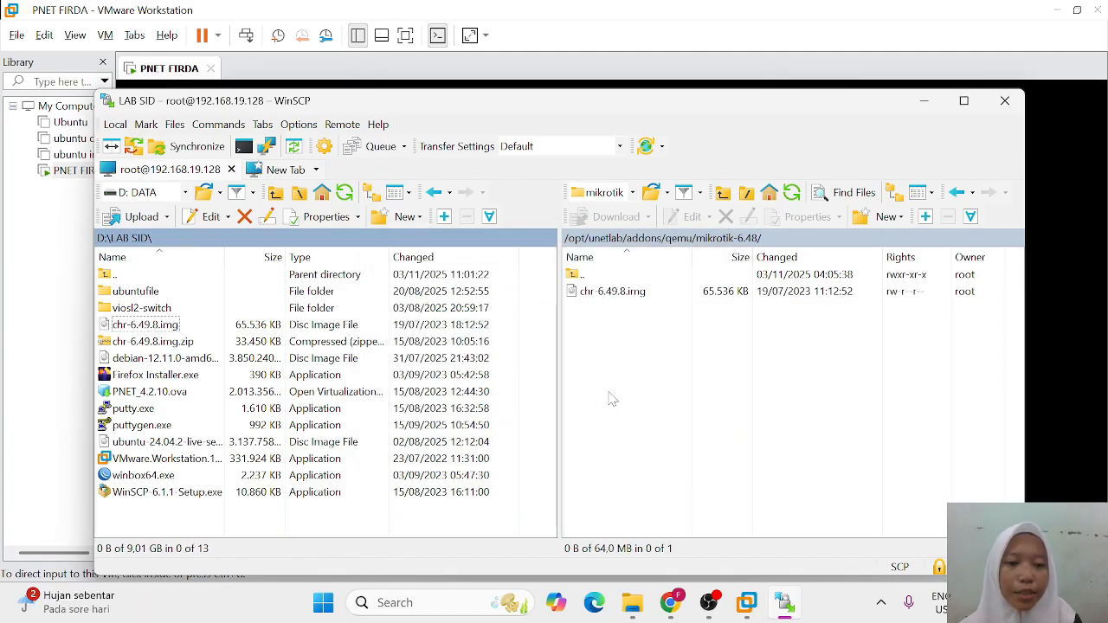
Step: Rename the uploaded chr-6.49.8 image on the server to hda.qcow2
{"action": "left_click", "coordinate": [725, 297]}
{"action": "right_click", "coordinate": [649, 297]}
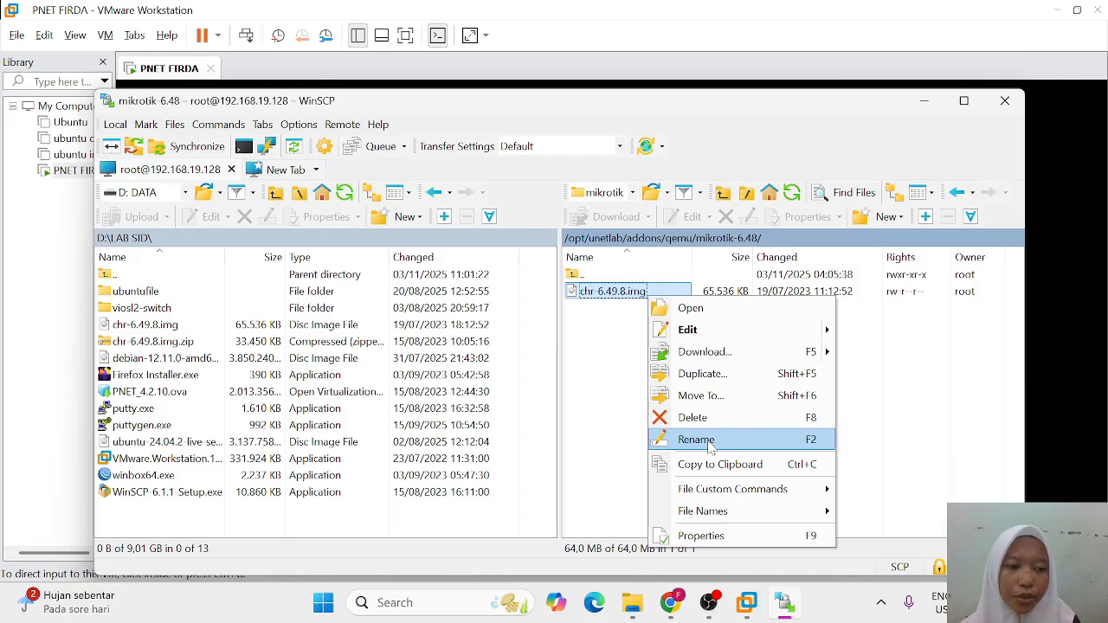
{"action": "left_click", "coordinate": [710, 442]}
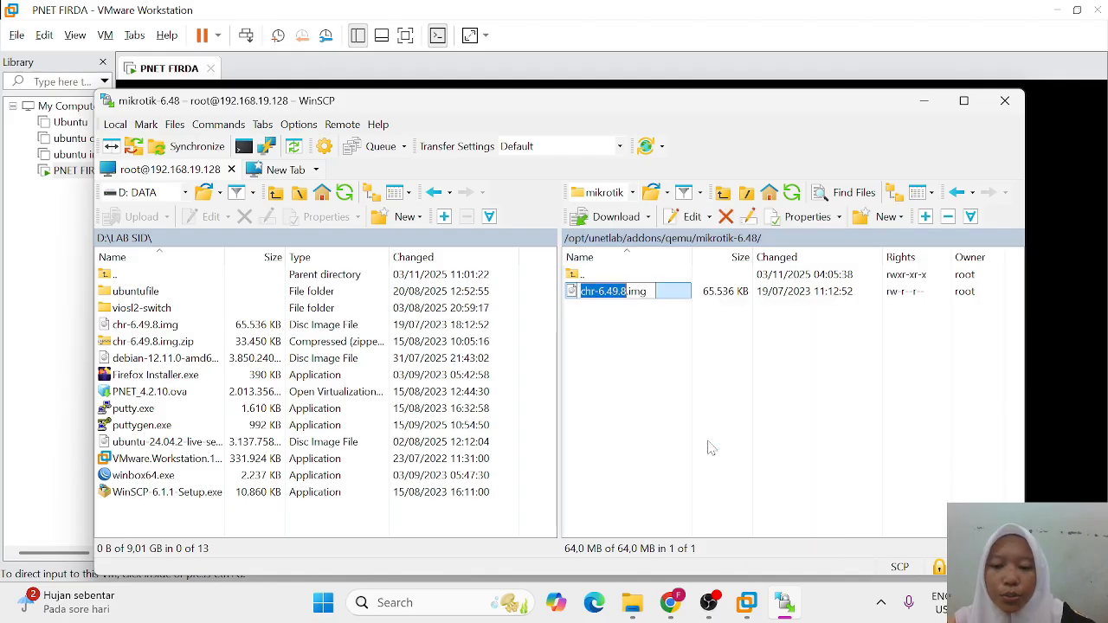
{"action": "key", "text": "BackSpace"}
{"action": "type", "text": "hda"}
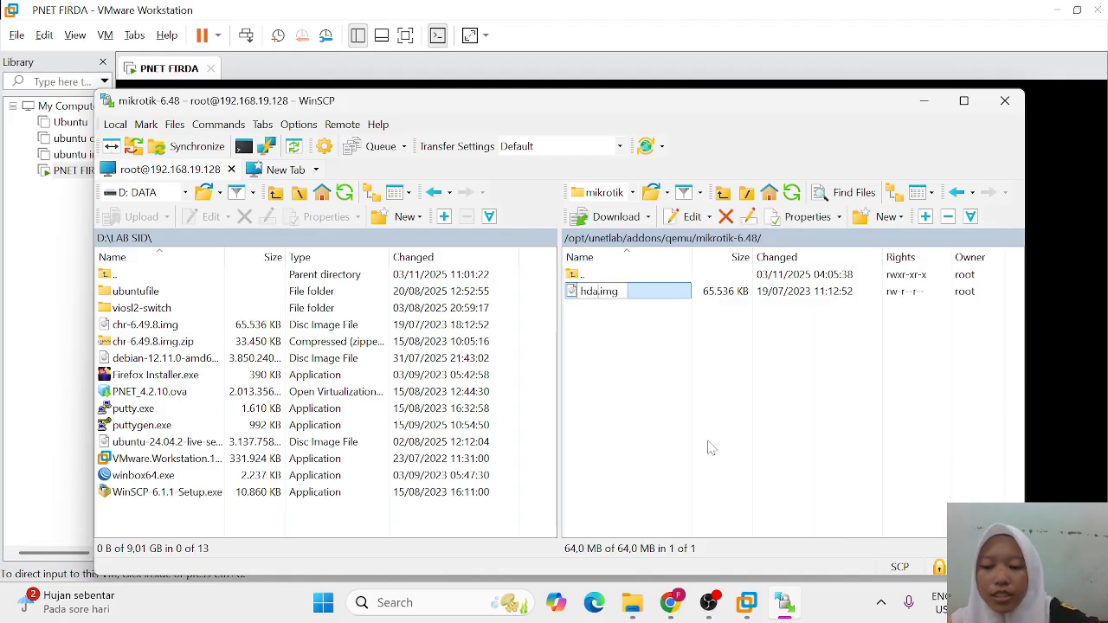
{"action": "type", "text": ".qc"}
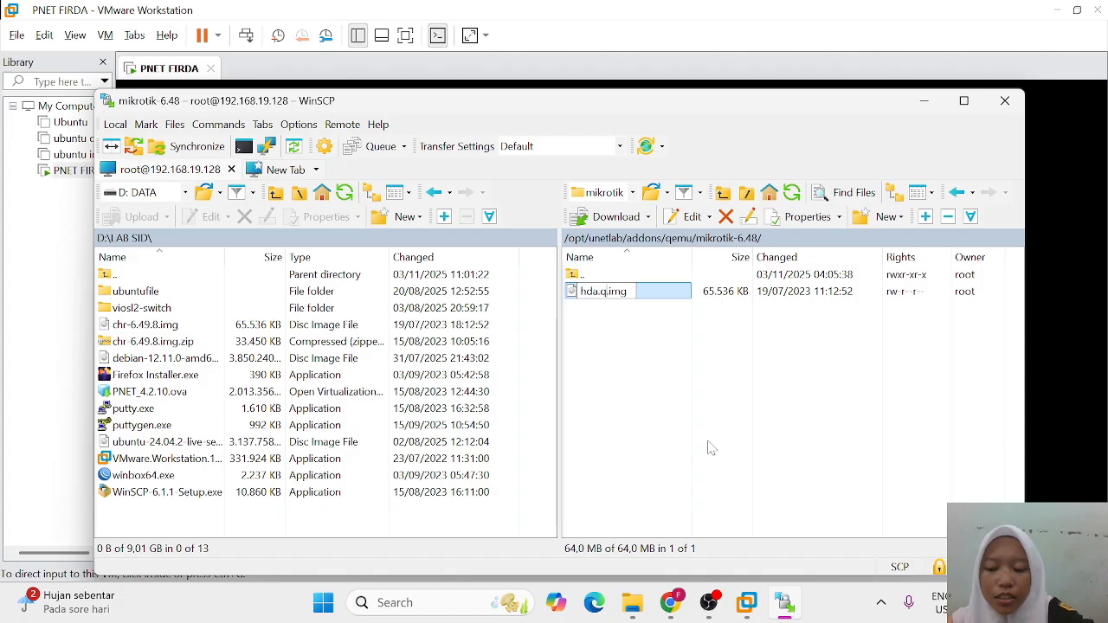
{"action": "type", "text": "ow"}
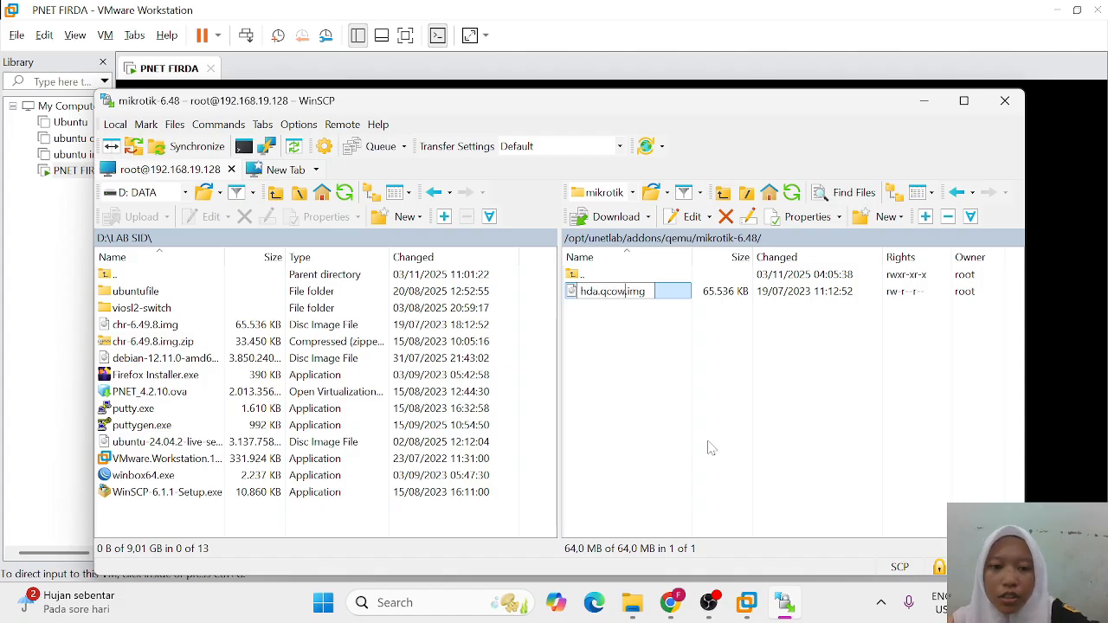
{"action": "type", "text": "2"}
Step: Drop the leftover .img extension, then run unl_wrapper -a fixpermissions in the PNETLab VM console
{"action": "key", "text": "Delete"}
{"action": "key", "text": "Delete"}
{"action": "key", "text": "Delete"}
{"action": "key", "text": "Delete"}
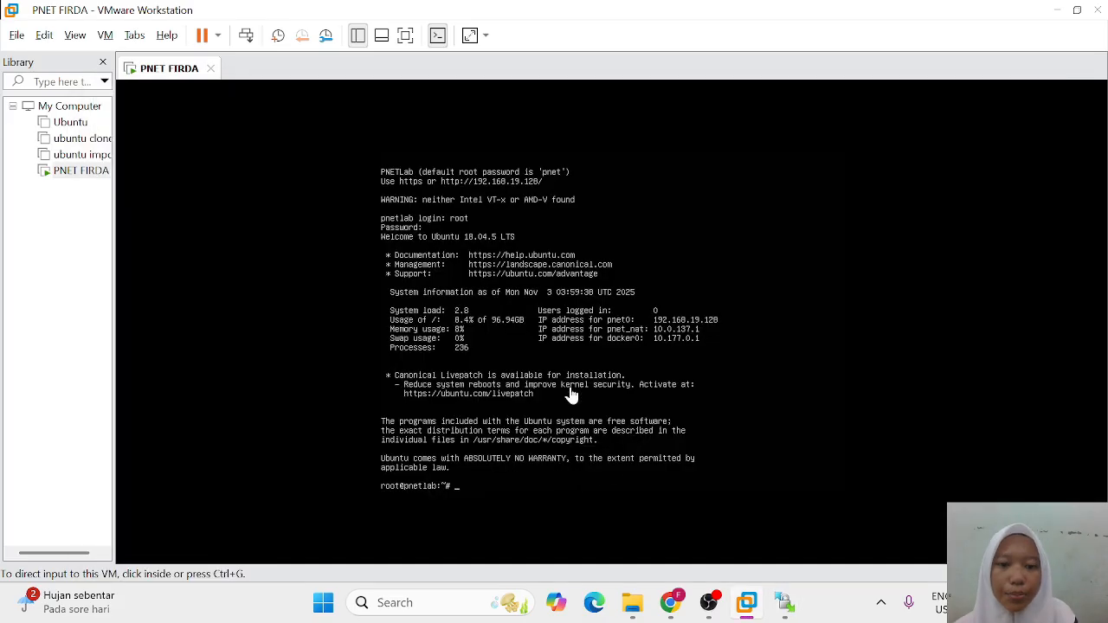
{"action": "left_click", "coordinate": [499, 444]}
{"action": "type", "text": "/opt"}
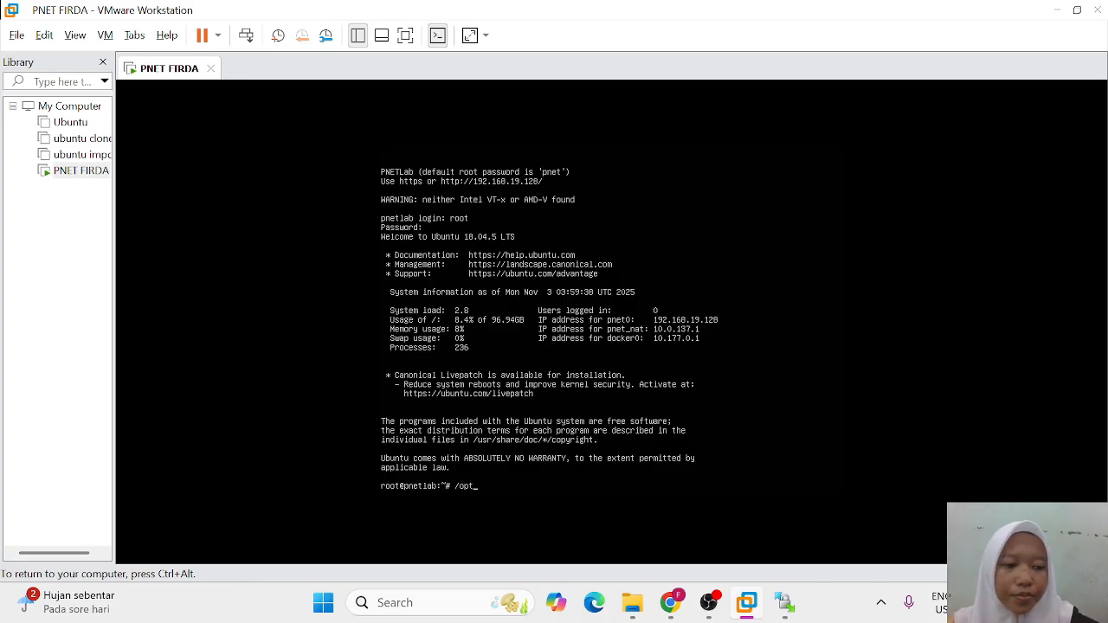
{"action": "type", "text": "/u"}
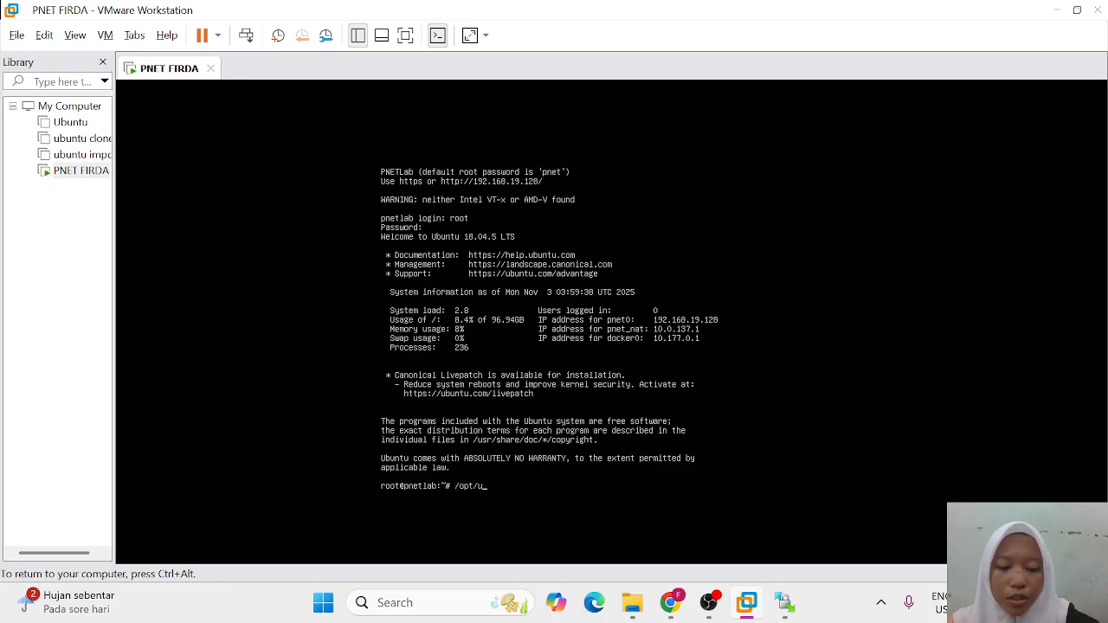
{"action": "type", "text": "netlab"}
{"action": "type", "text": "/wa"}
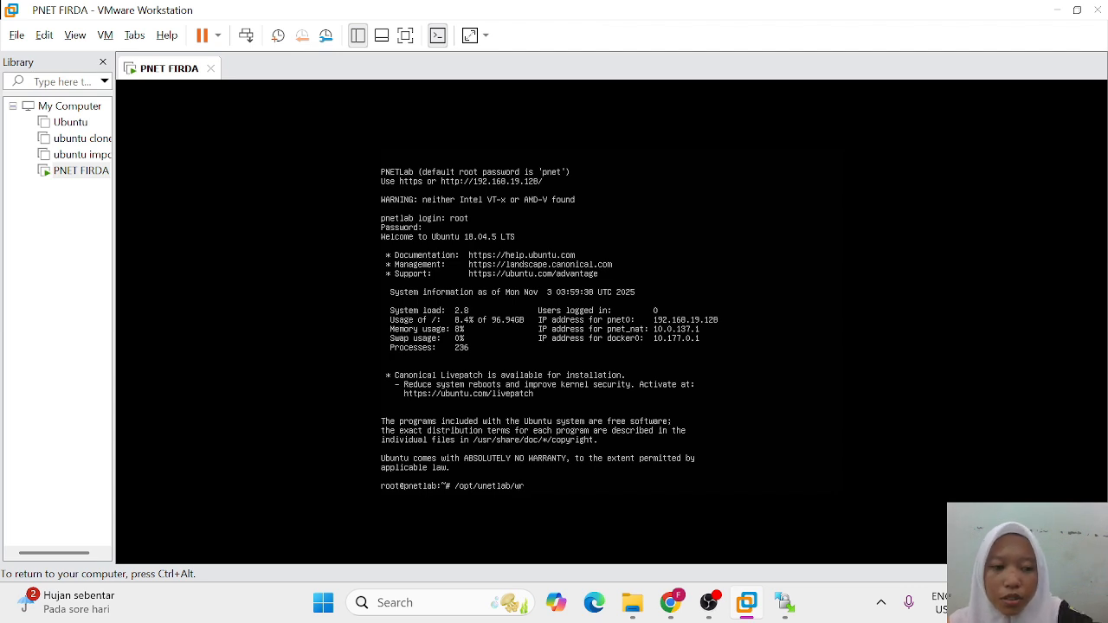
{"action": "type", "text": "appers/unl_"}
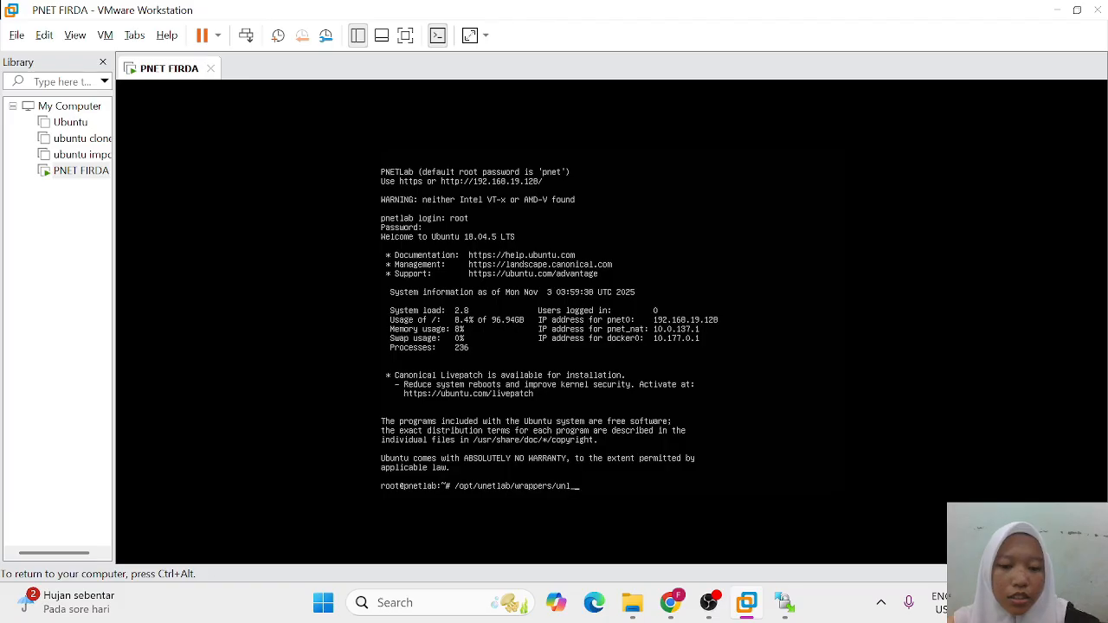
{"action": "type", "text": "wrapper -a"}
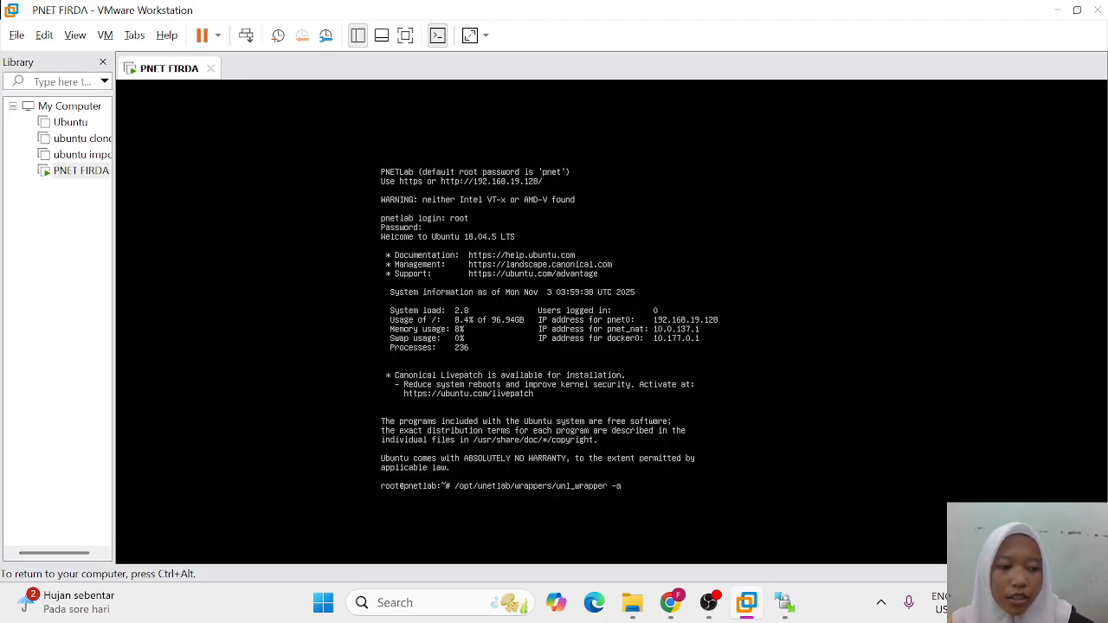
{"action": "type", "text": " fix"}
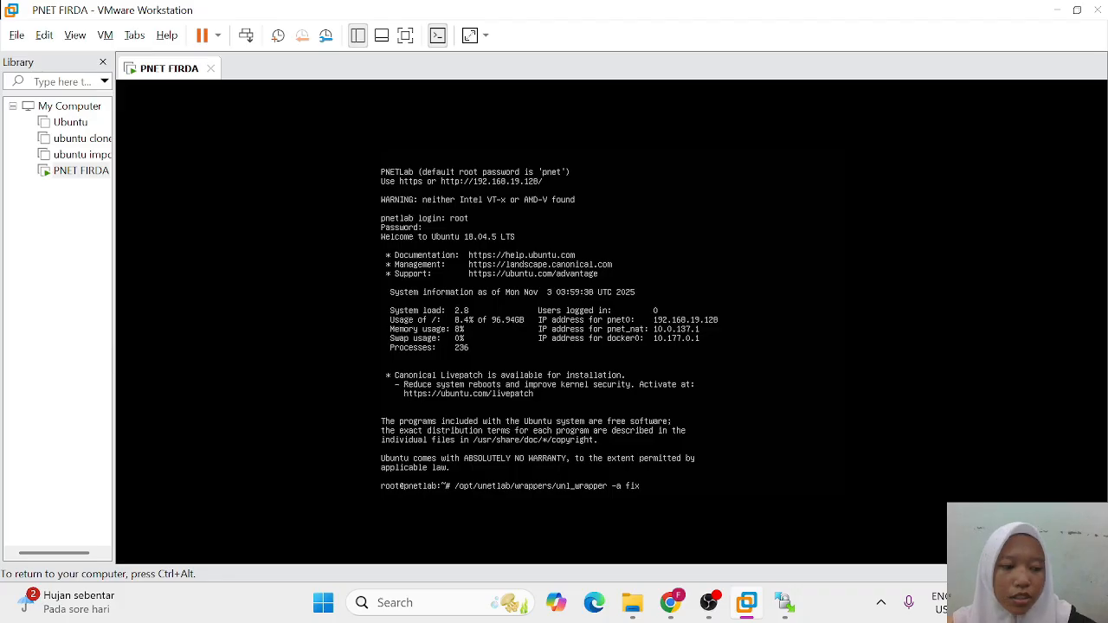
{"action": "type", "text": "permiss"}
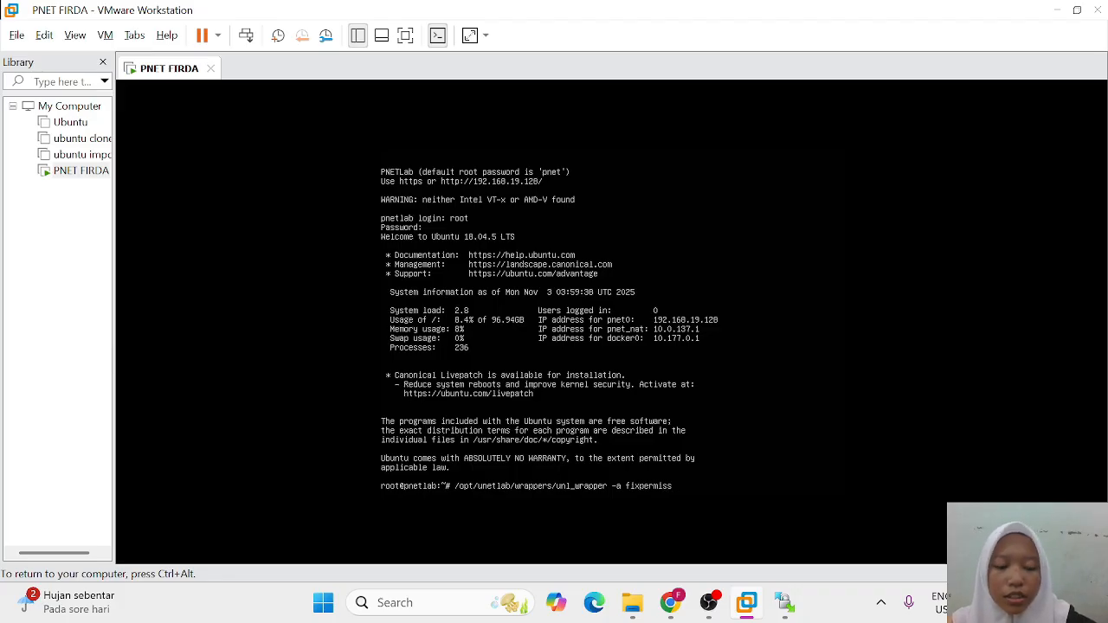
{"action": "type", "text": "ions"}
{"action": "key", "text": "Return"}
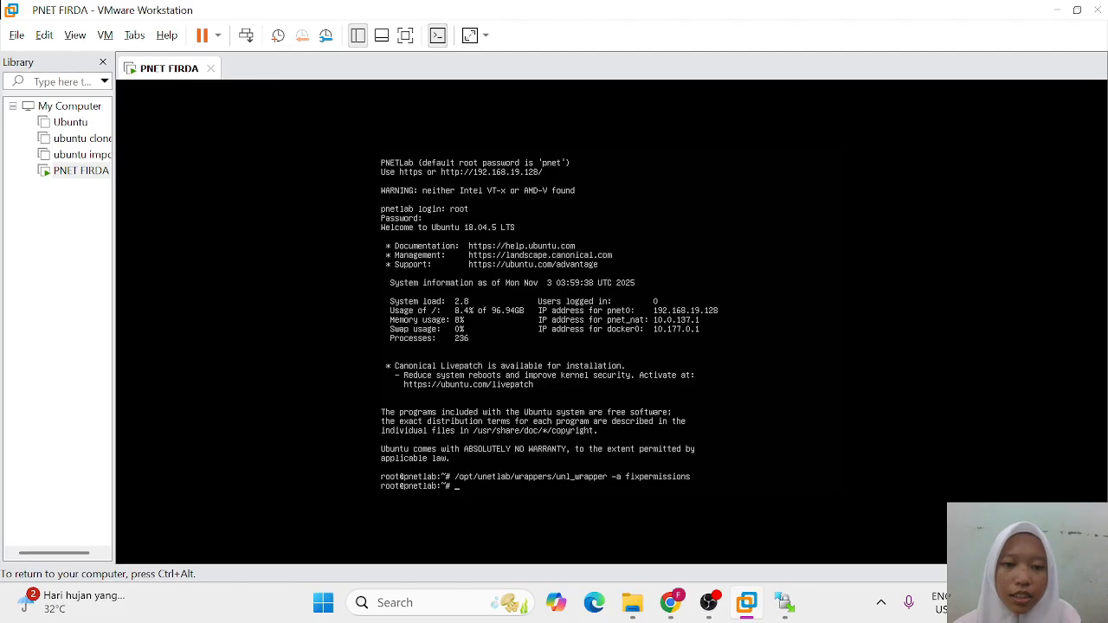
Step: Release keyboard and mouse input from the PNETLab virtual machine with Ctrl+Alt
{"action": "key", "text": "ctrl+alt"}
{"action": "left_click", "coordinate": [668, 544]}
{"action": "key", "text": "ctrl+alt"}
{"action": "left_click", "coordinate": [569, 556]}
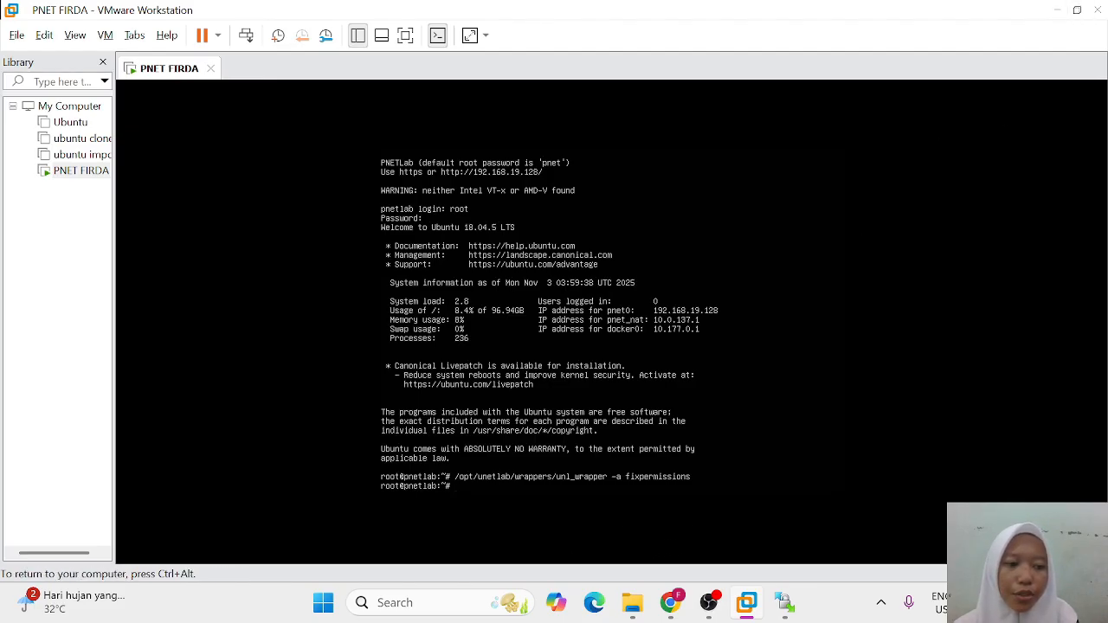
{"action": "key", "text": "ctrl+alt"}
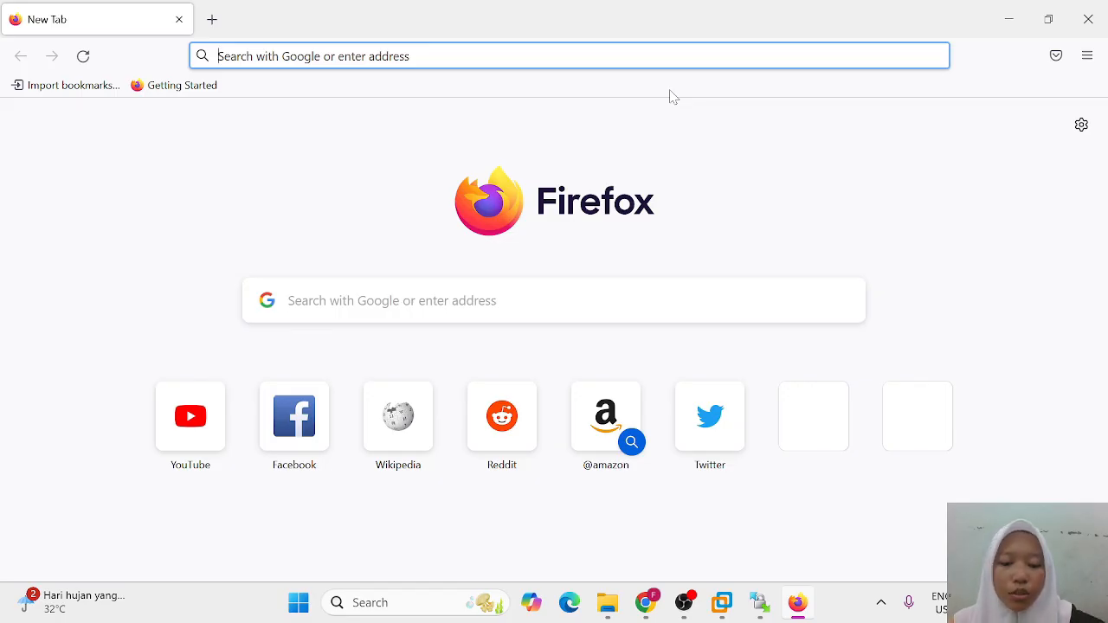
Step: Load 192.168.19.128 in Firefox to reach the PNETLab Online/Offline mode page
{"action": "type", "text": "192.168"}
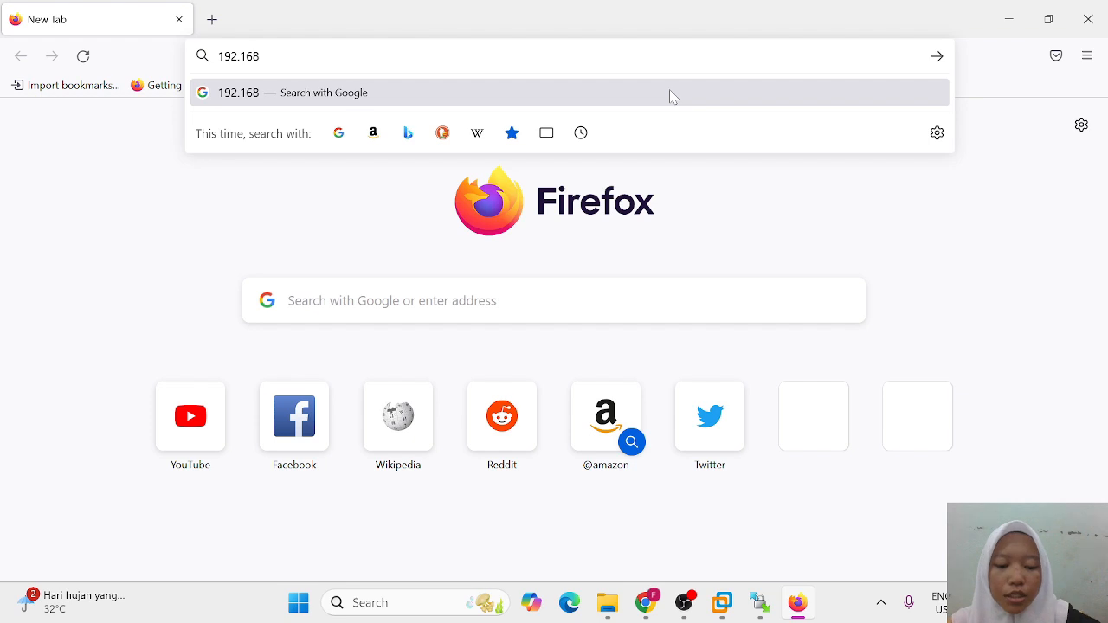
{"action": "type", "text": ".19."}
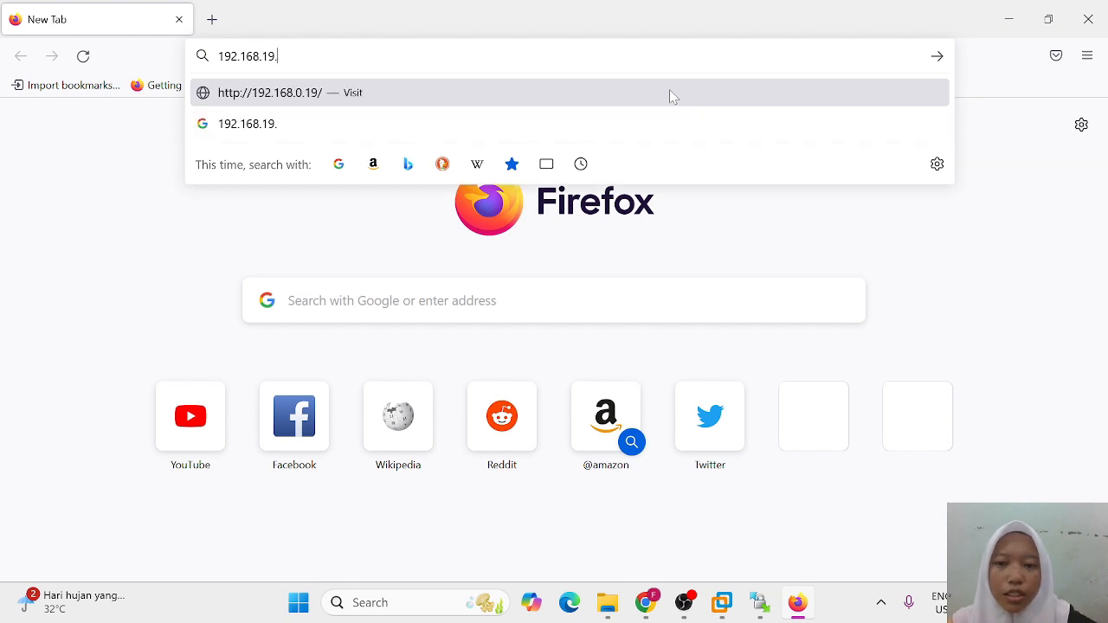
{"action": "type", "text": "128"}
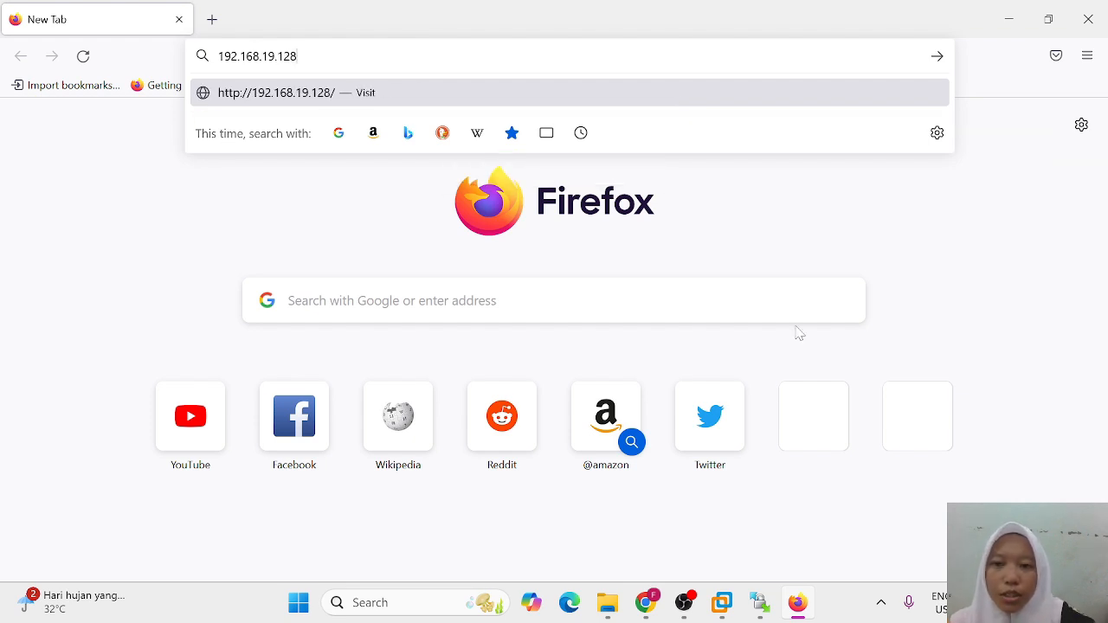
{"action": "key", "text": "Return"}
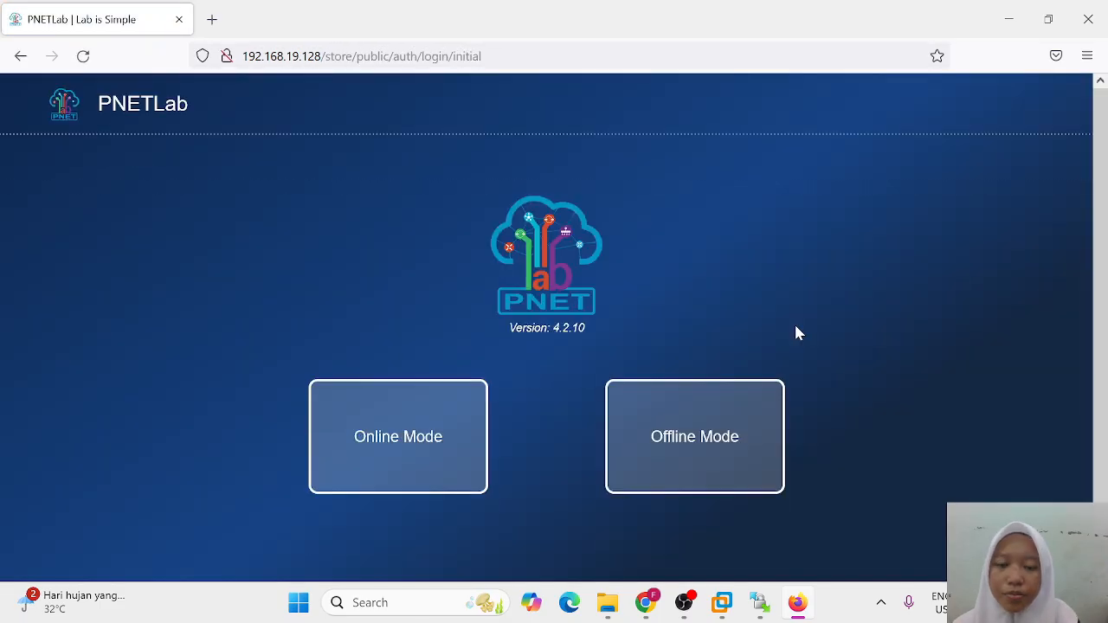
Step: Enter Online Mode and add a new lab named 'belajar mikrotik dasar'
{"action": "left_click", "coordinate": [407, 433]}
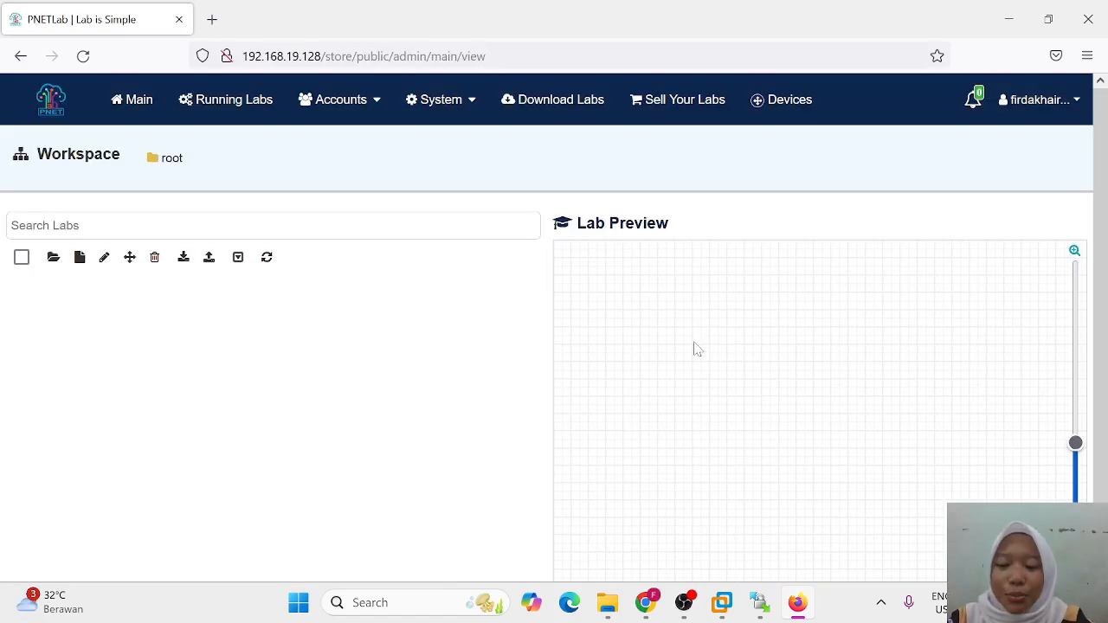
{"action": "left_click", "coordinate": [79, 258]}
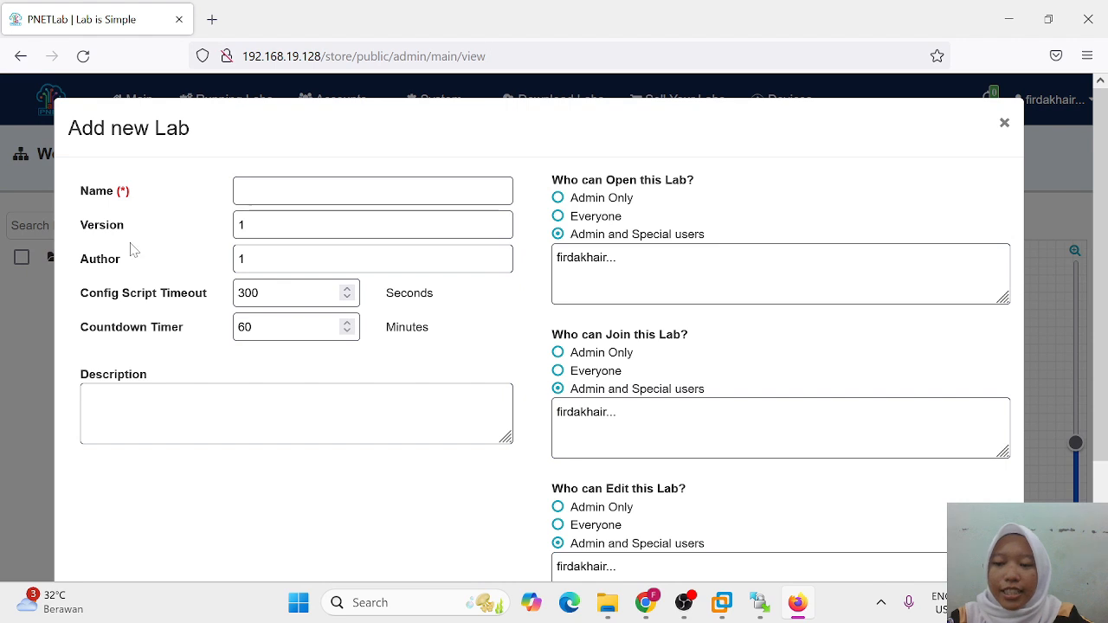
{"action": "left_click", "coordinate": [269, 191]}
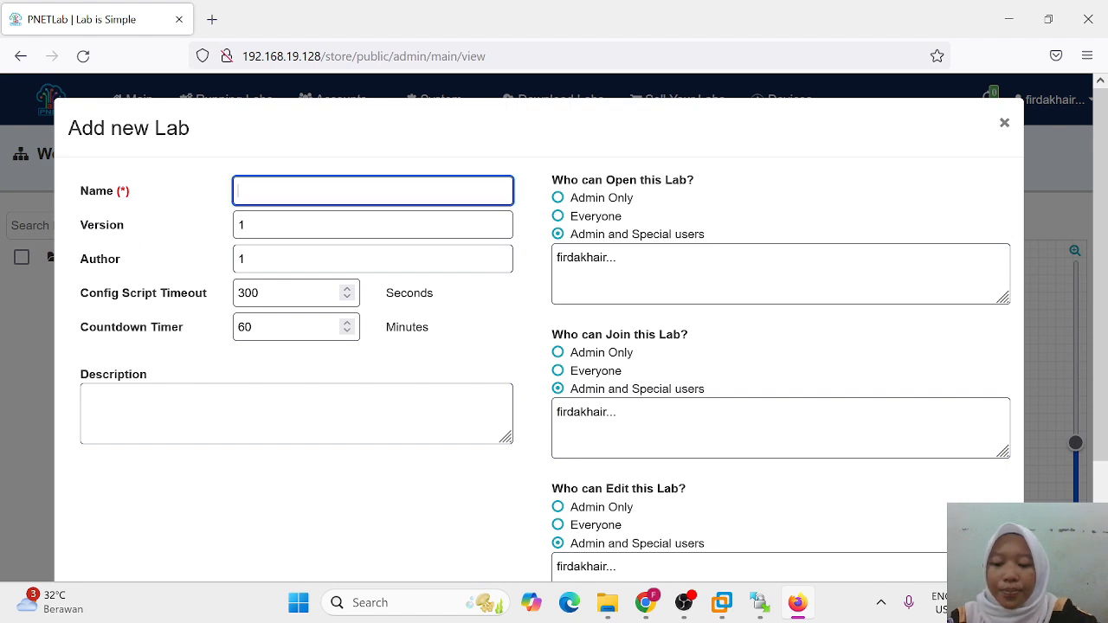
{"action": "type", "text": "bela"}
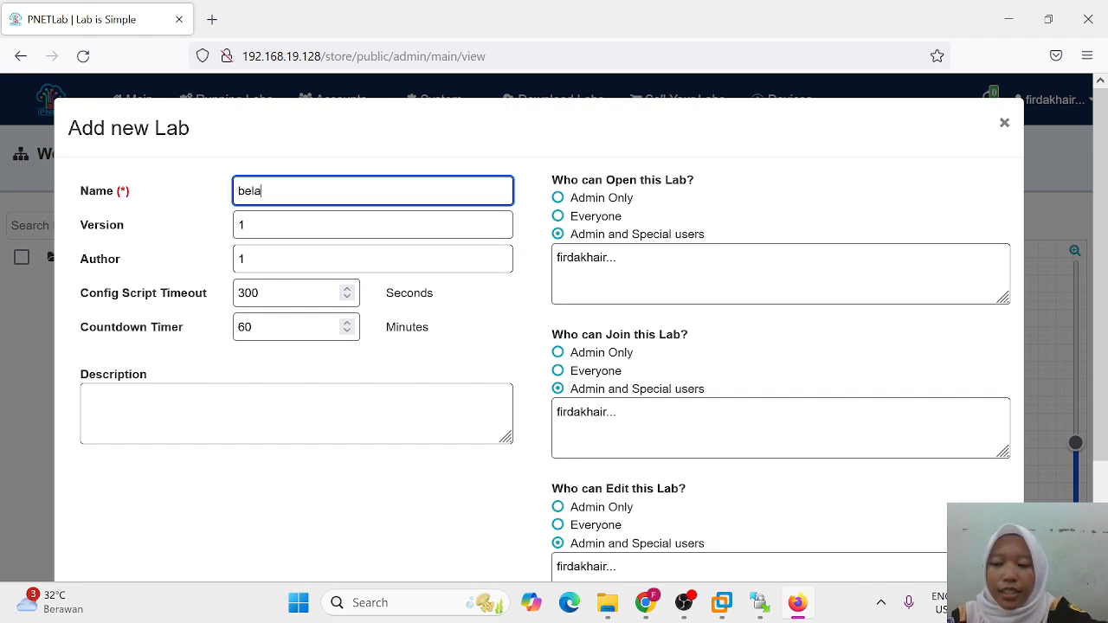
{"action": "type", "text": "jar mik"}
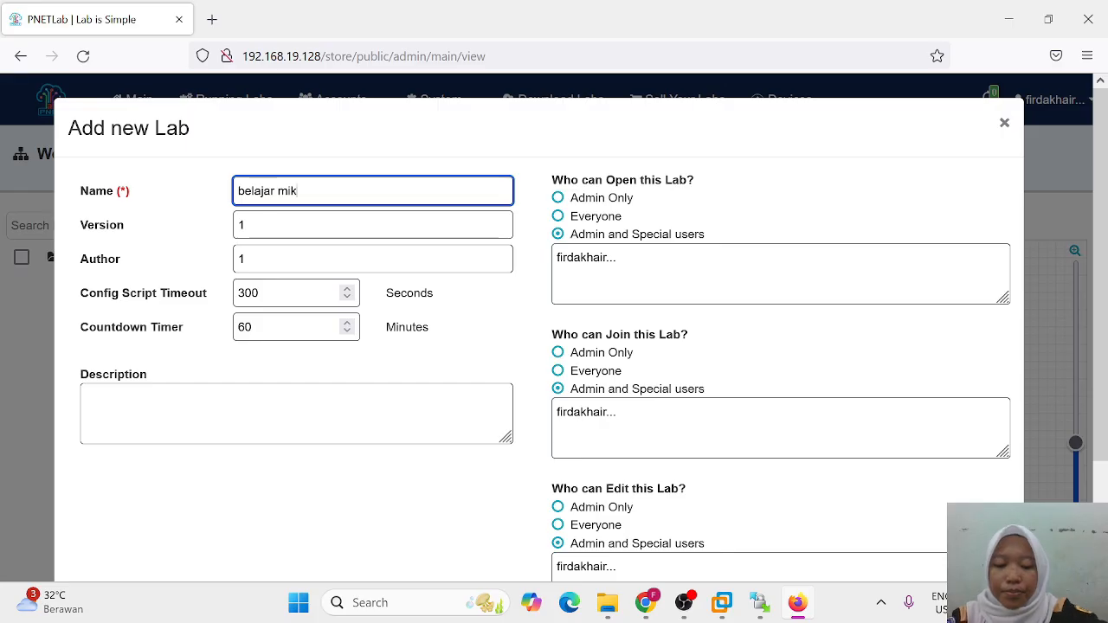
{"action": "type", "text": "rotk"}
{"action": "key", "text": "BackSpace"}
{"action": "type", "text": "ik"}
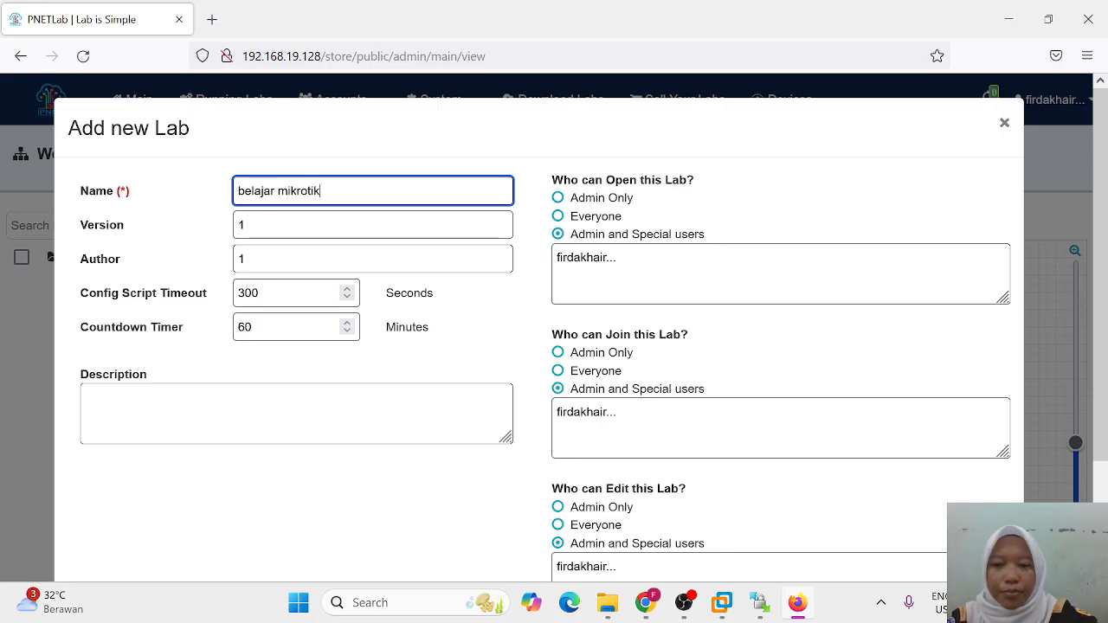
{"action": "type", "text": " dasar"}
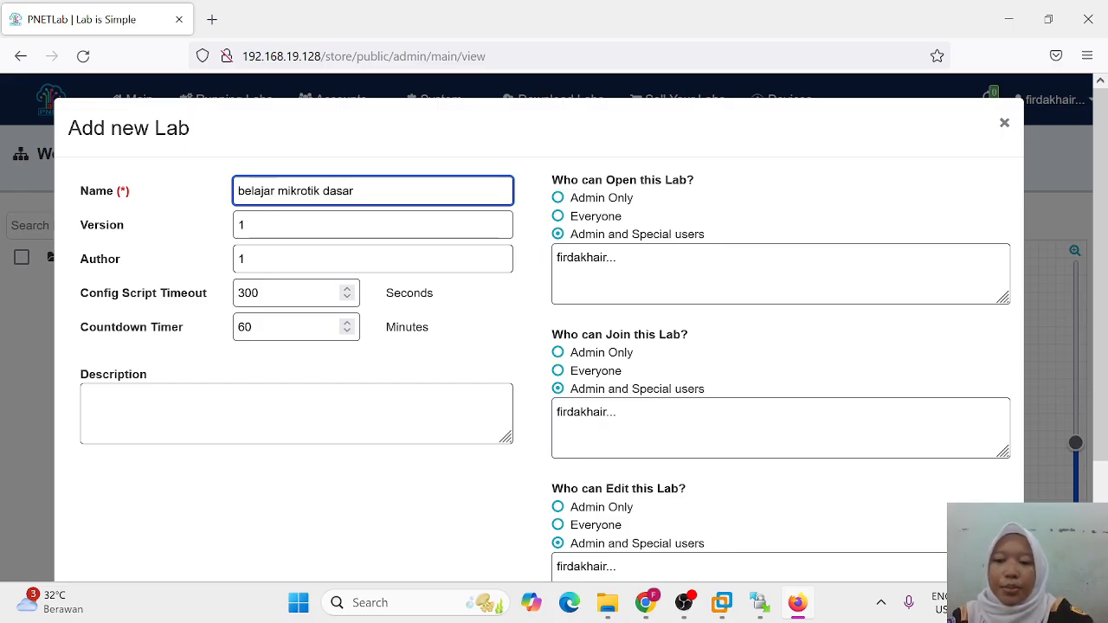
{"action": "scroll", "coordinate": [804, 425], "scroll_direction": "down", "scroll_amount": 2}
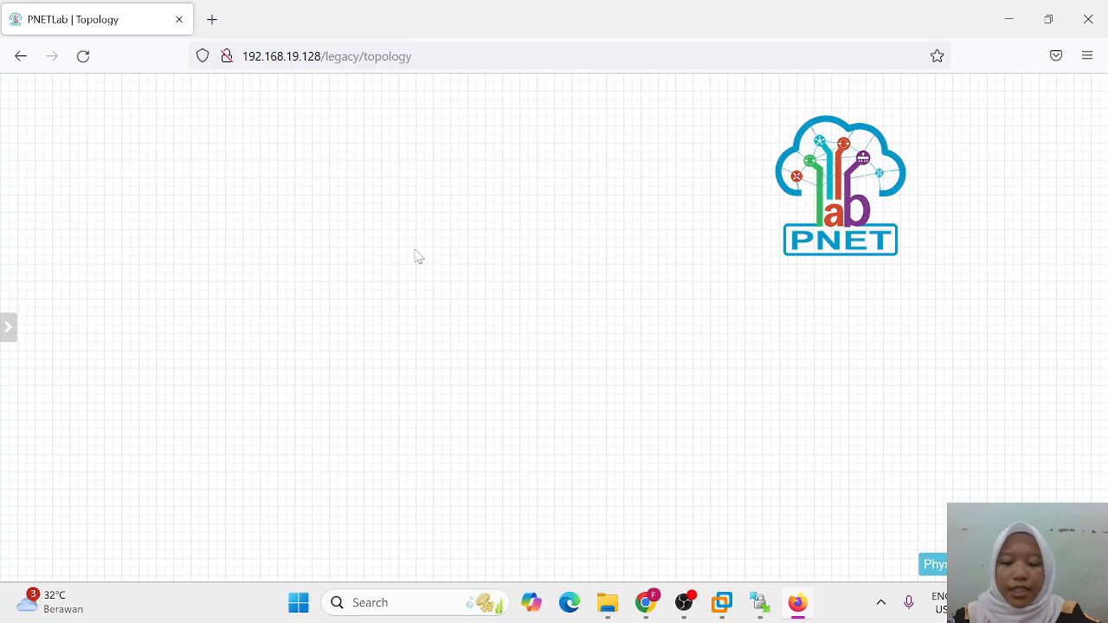
Step: Add a MikroTik RouterOS node named Mikrotik with its Qemu Options cleared, and save it
{"action": "right_click", "coordinate": [416, 256]}
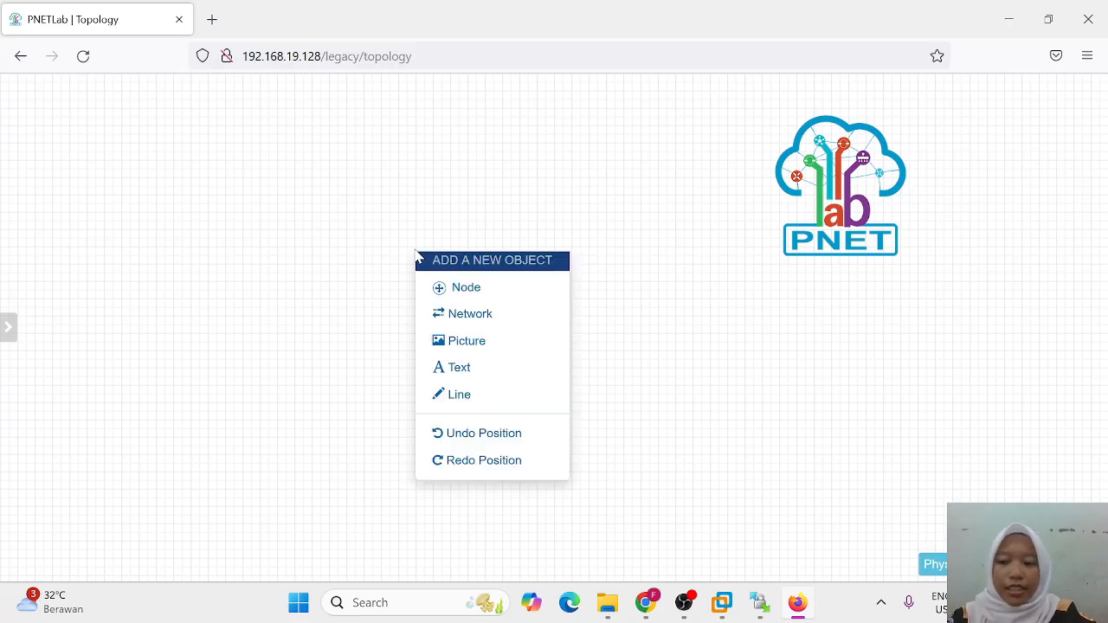
{"action": "left_click", "coordinate": [475, 289]}
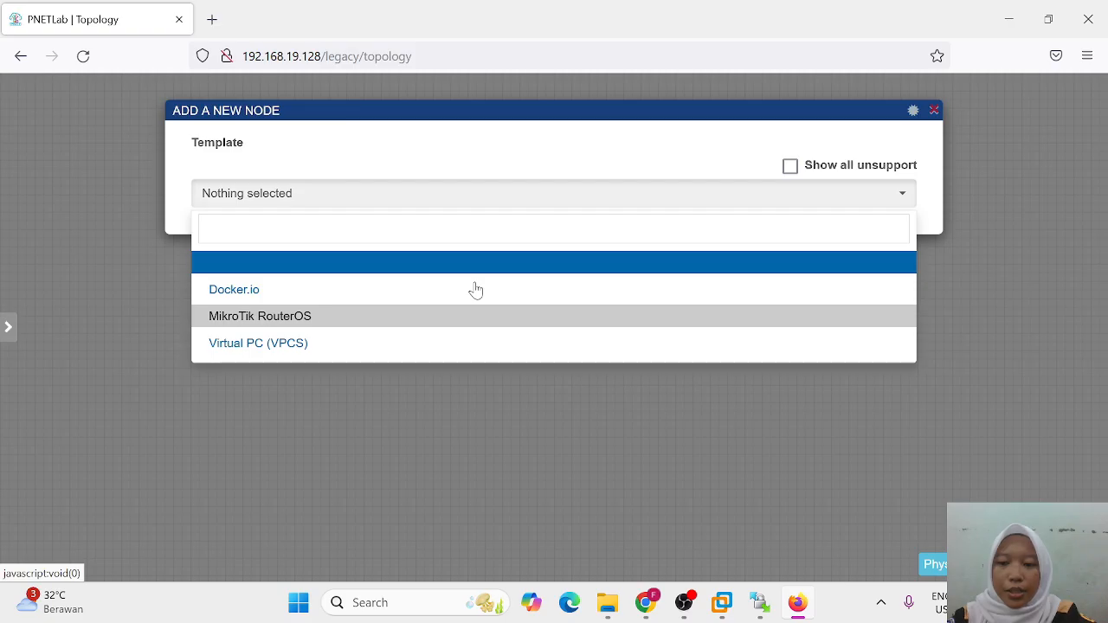
{"action": "left_click", "coordinate": [402, 327]}
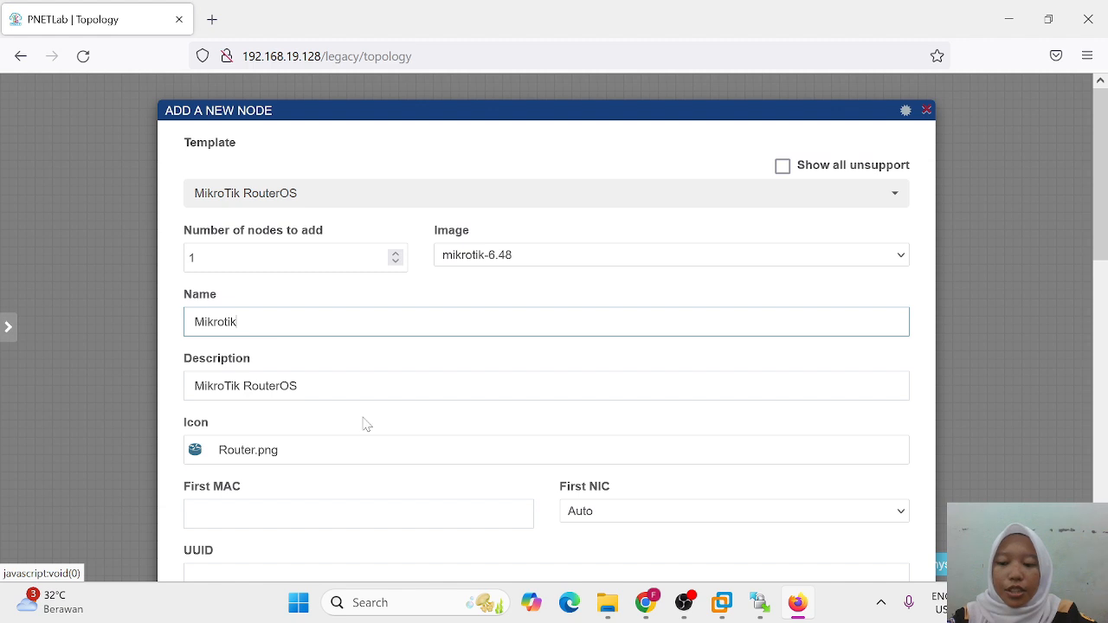
{"action": "scroll", "coordinate": [364, 423], "scroll_direction": "down", "scroll_amount": 5}
{"action": "scroll", "coordinate": [363, 423], "scroll_direction": "down", "scroll_amount": 5}
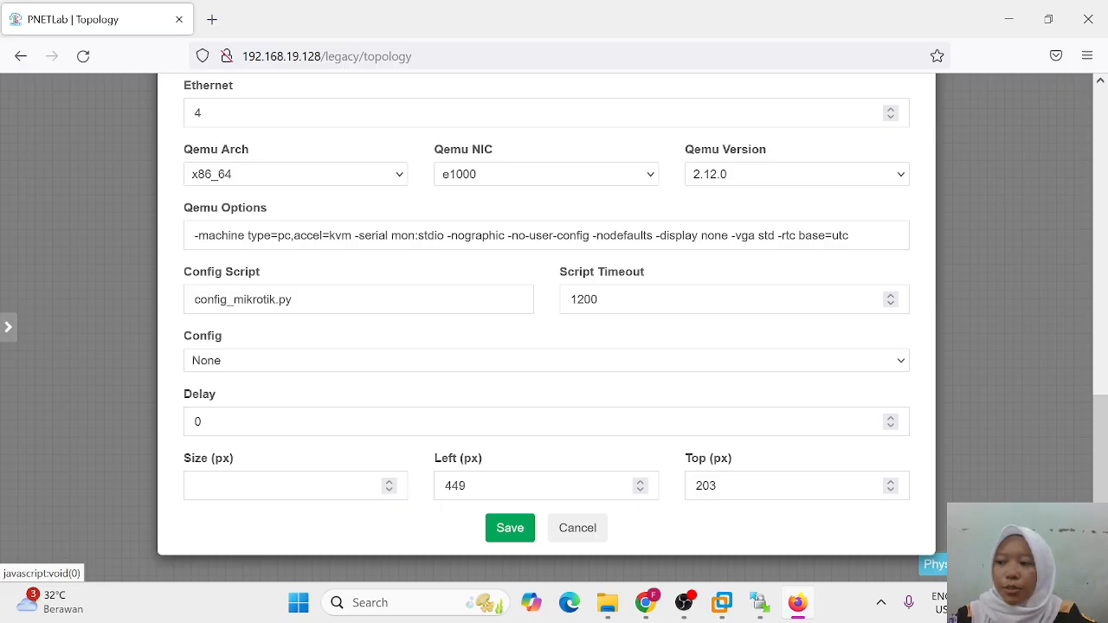
{"action": "left_click", "coordinate": [853, 235]}
{"action": "key", "text": "ctrl+a"}
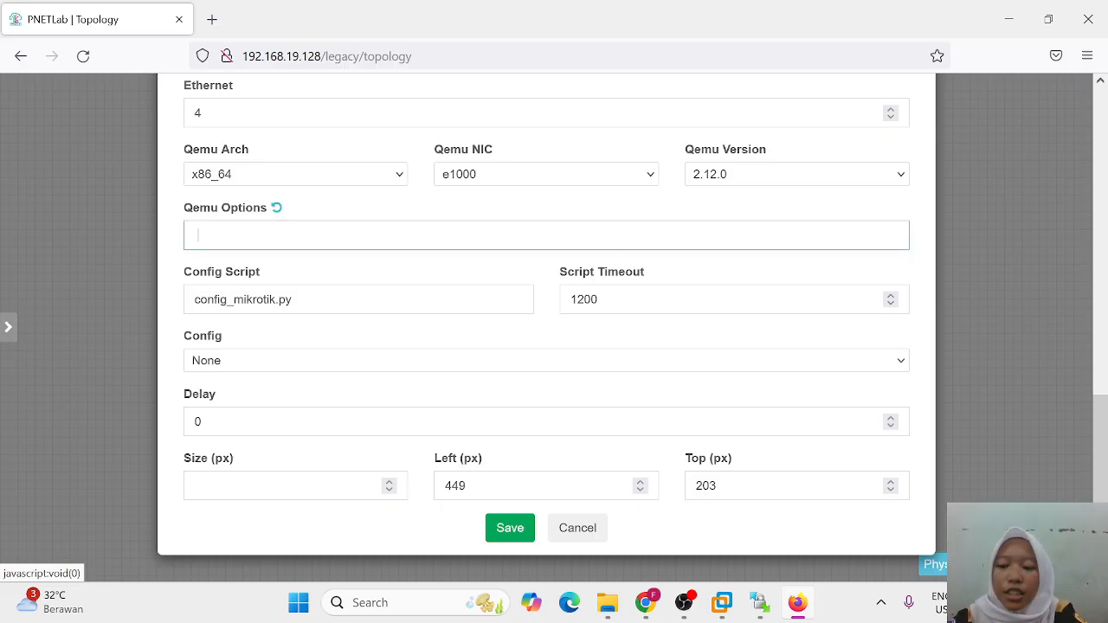
{"action": "left_click", "coordinate": [507, 532]}
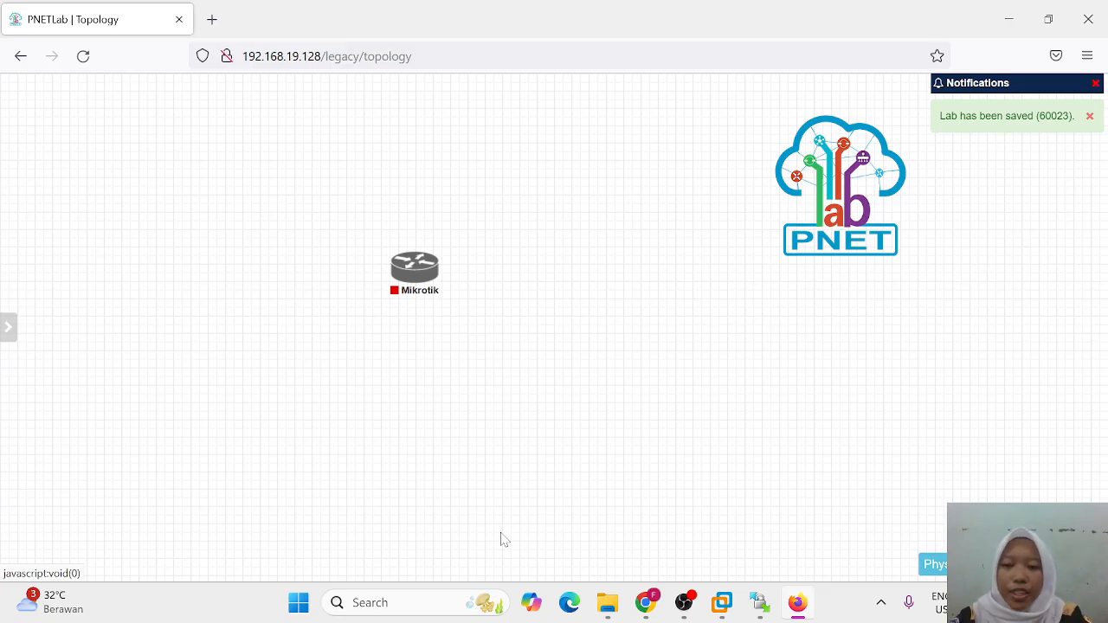
Step: Add a network named ISP of type Management(Cloud0) to the topology
{"action": "right_click", "coordinate": [590, 279]}
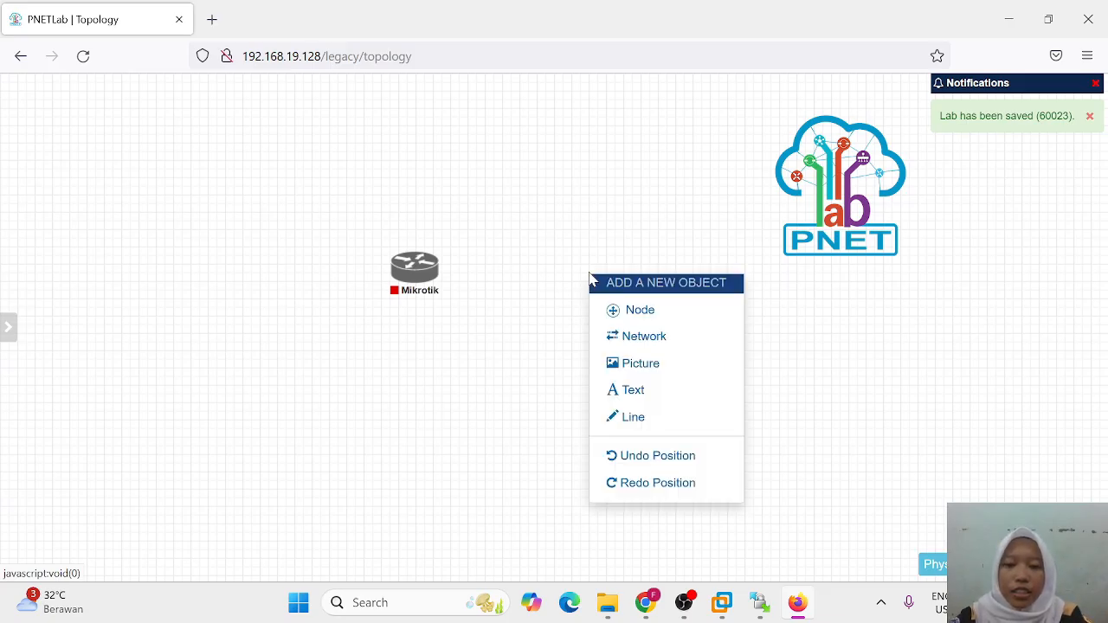
{"action": "left_click", "coordinate": [649, 337]}
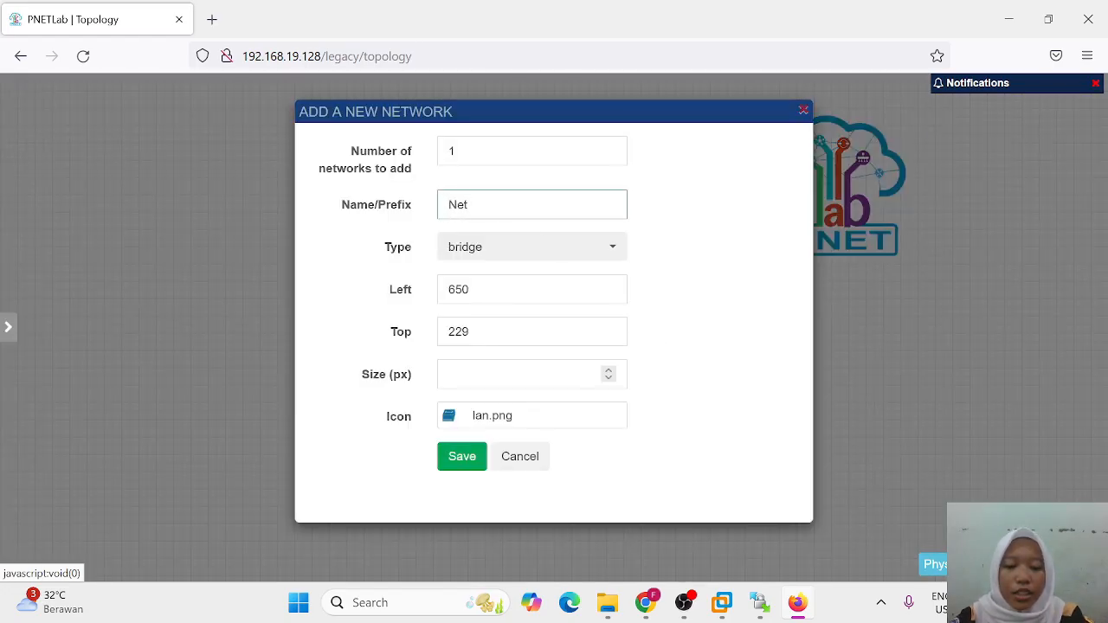
{"action": "key", "text": "BackSpace"}
{"action": "key", "text": "BackSpace"}
{"action": "key", "text": "BackSpace"}
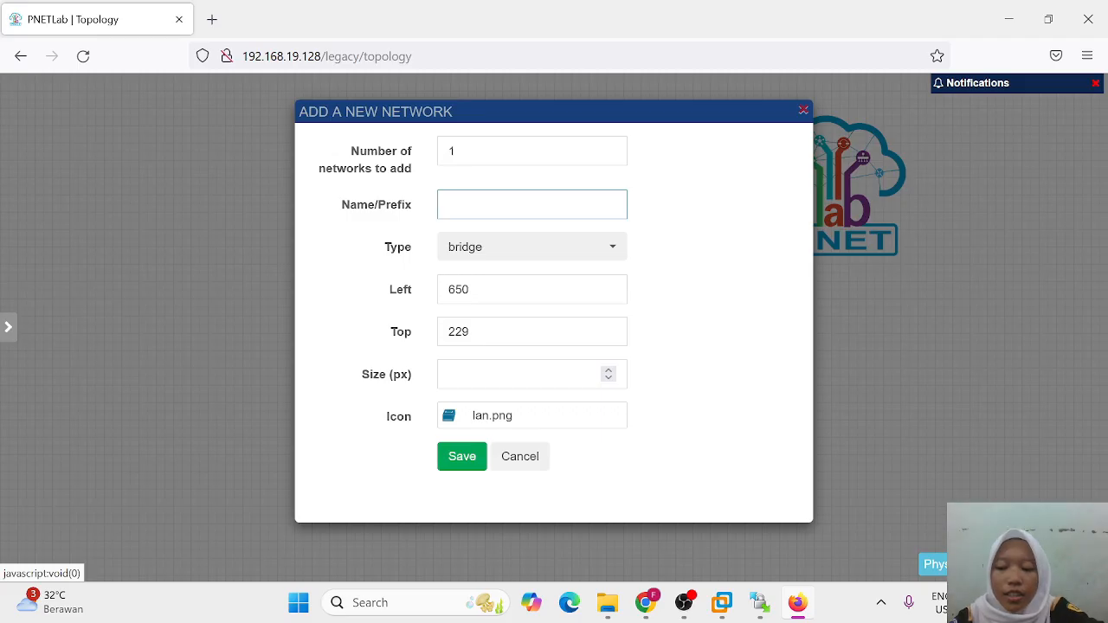
{"action": "type", "text": "ISP"}
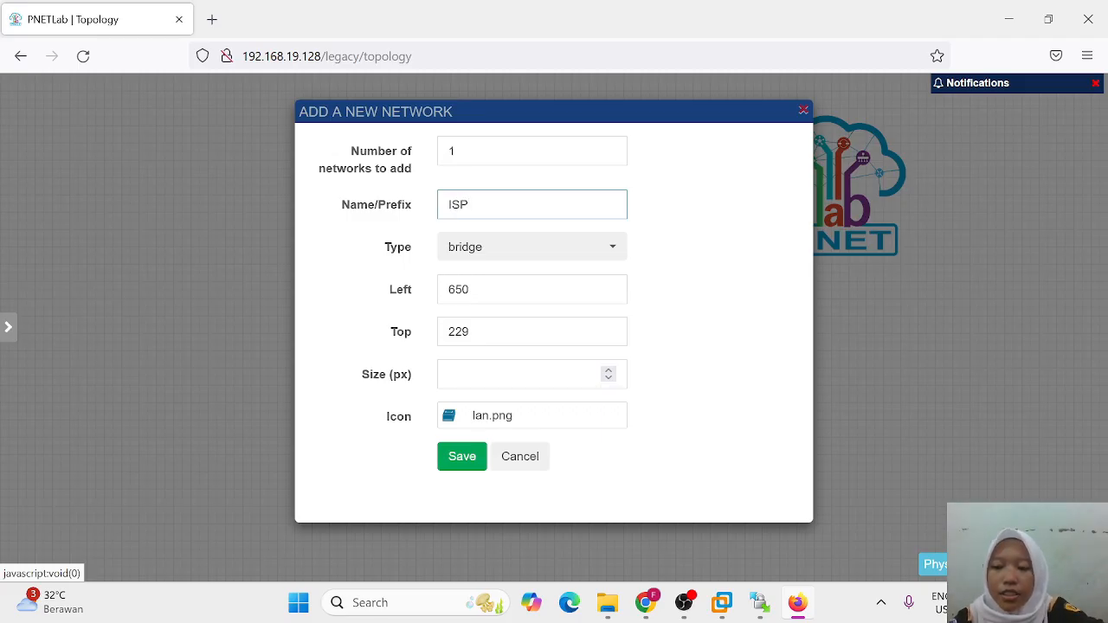
{"action": "left_click", "coordinate": [536, 253]}
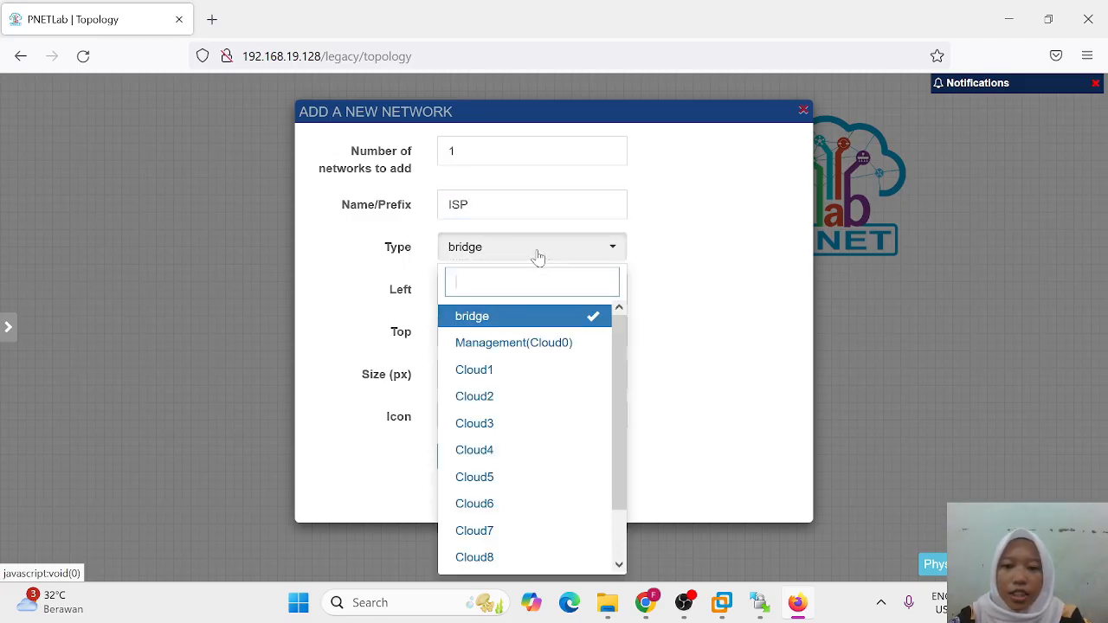
{"action": "left_click", "coordinate": [520, 343]}
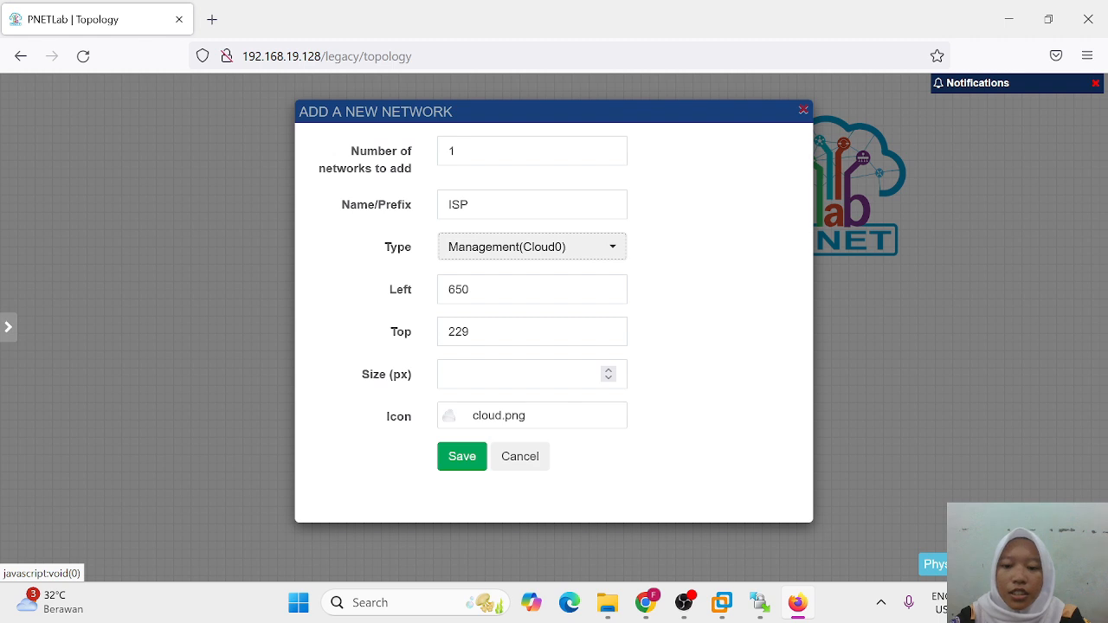
{"action": "left_click", "coordinate": [471, 459]}
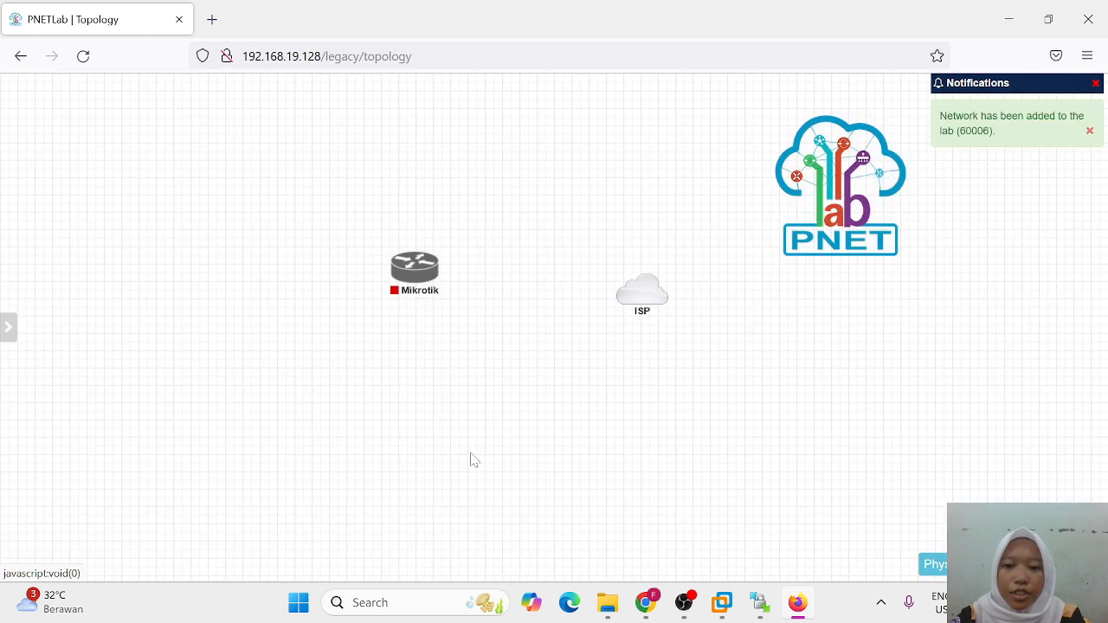
Step: Link the Mikrotik router's eth1 to the ISP cloud and start the router
{"action": "mouse_move", "coordinate": [417, 276]}
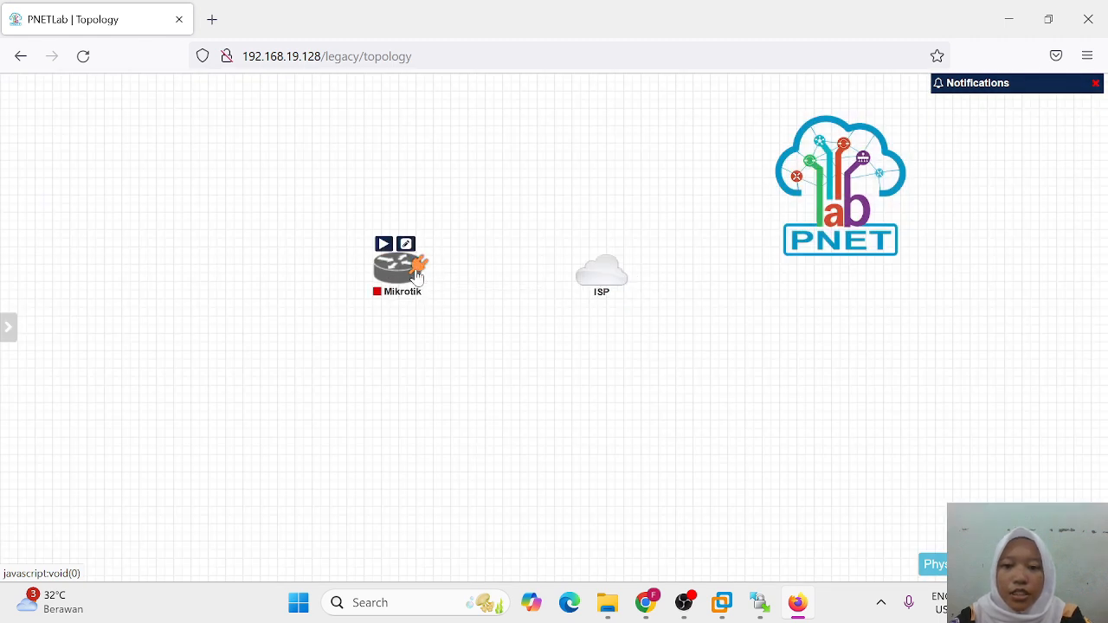
{"action": "left_click_drag", "start_coordinate": [416, 276], "coordinate": [594, 279]}
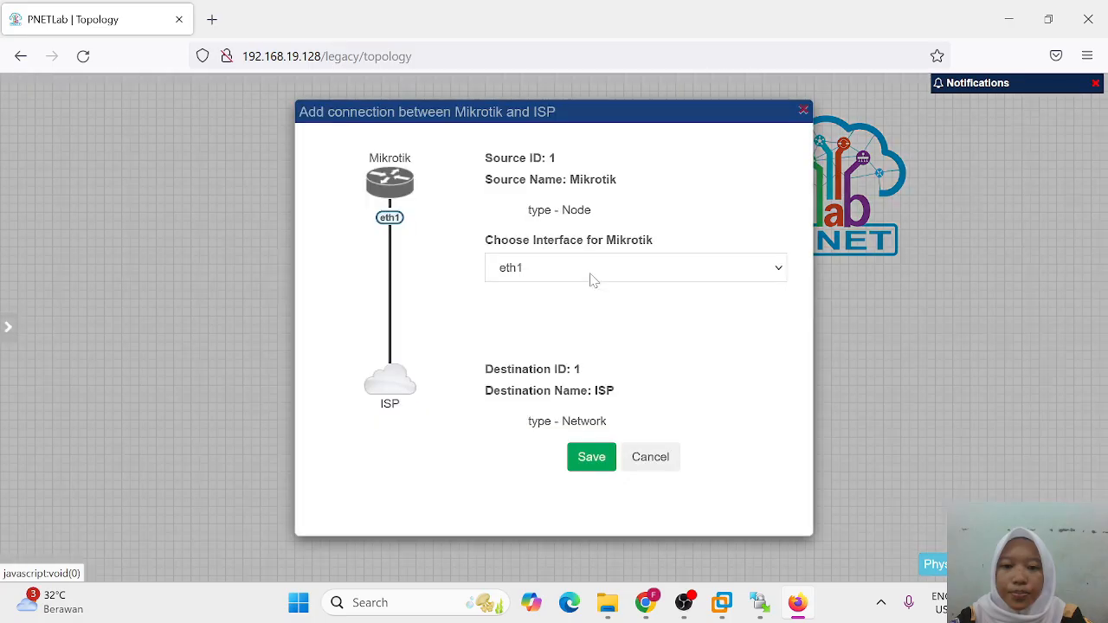
{"action": "left_click", "coordinate": [573, 457]}
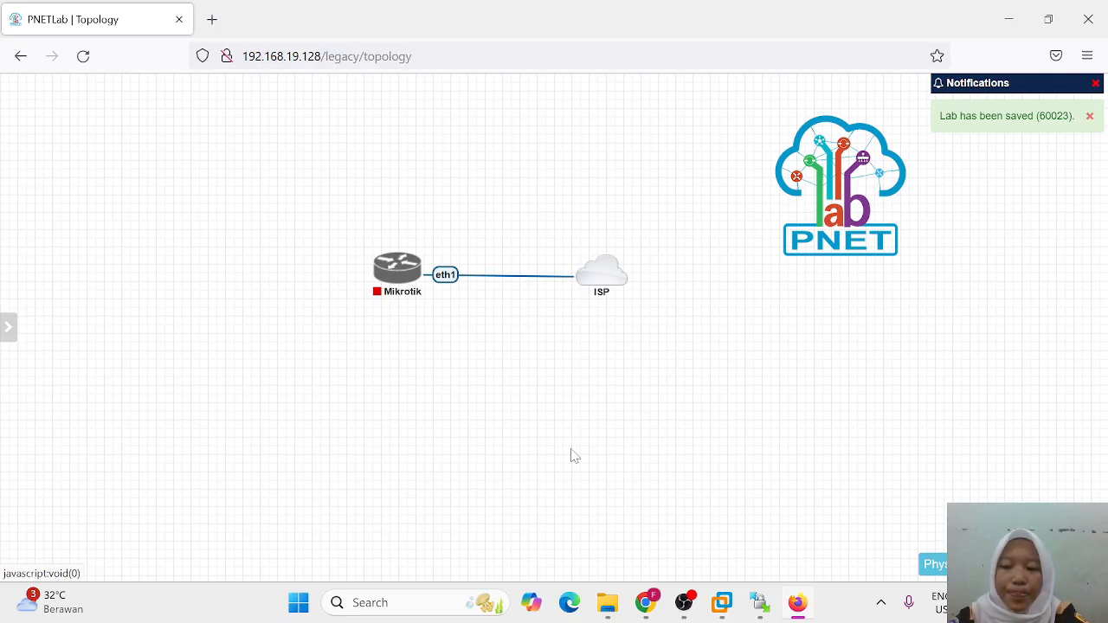
{"action": "left_click", "coordinate": [389, 241]}
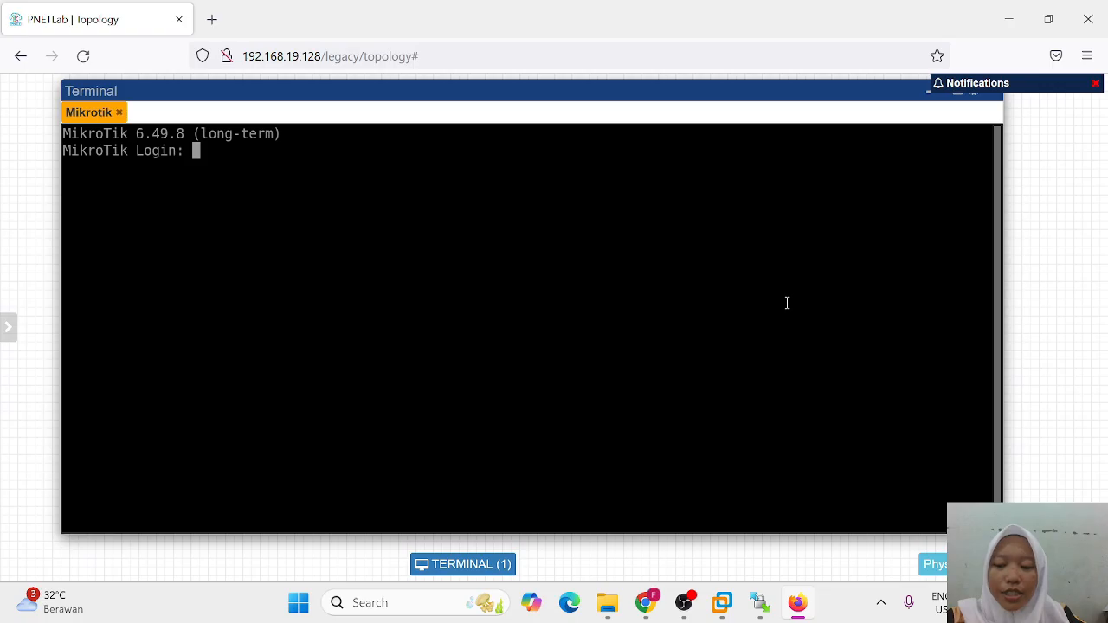
Step: Log in to the MikroTik console as admin with an empty password
{"action": "mouse_move", "coordinate": [7, 346]}
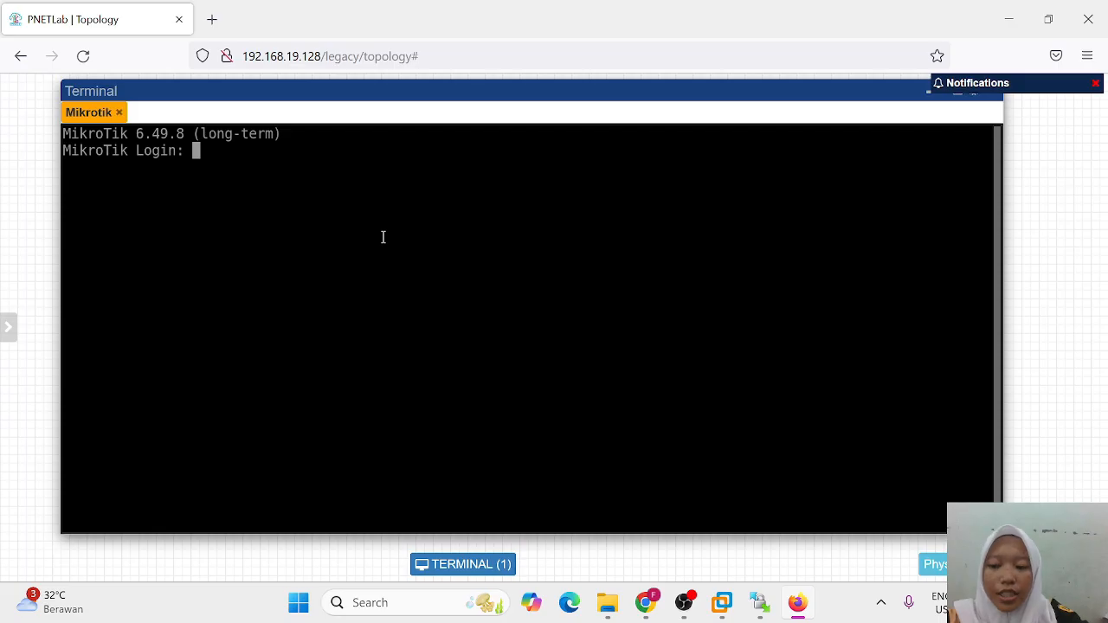
{"action": "type", "text": "a"}
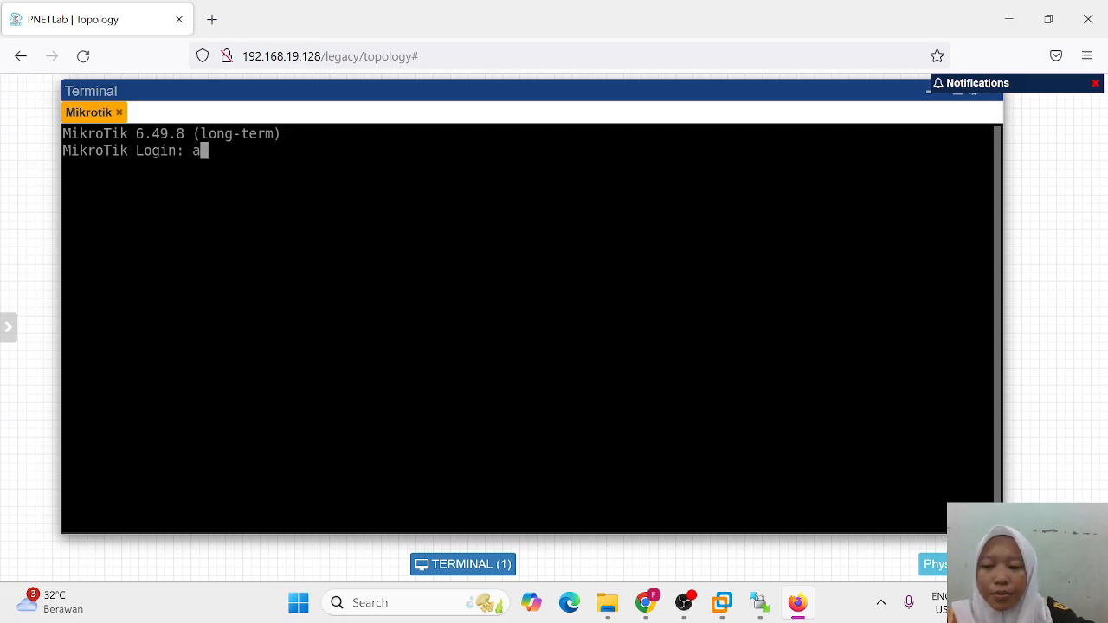
{"action": "type", "text": "s"}
{"action": "key", "text": "BackSpace"}
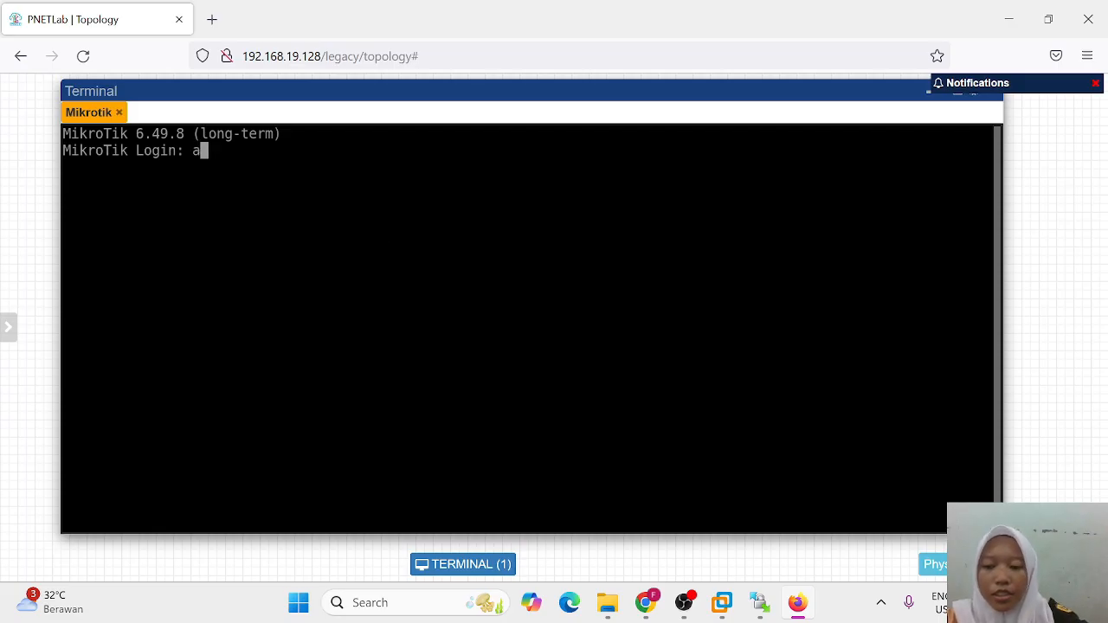
{"action": "type", "text": "dmin"}
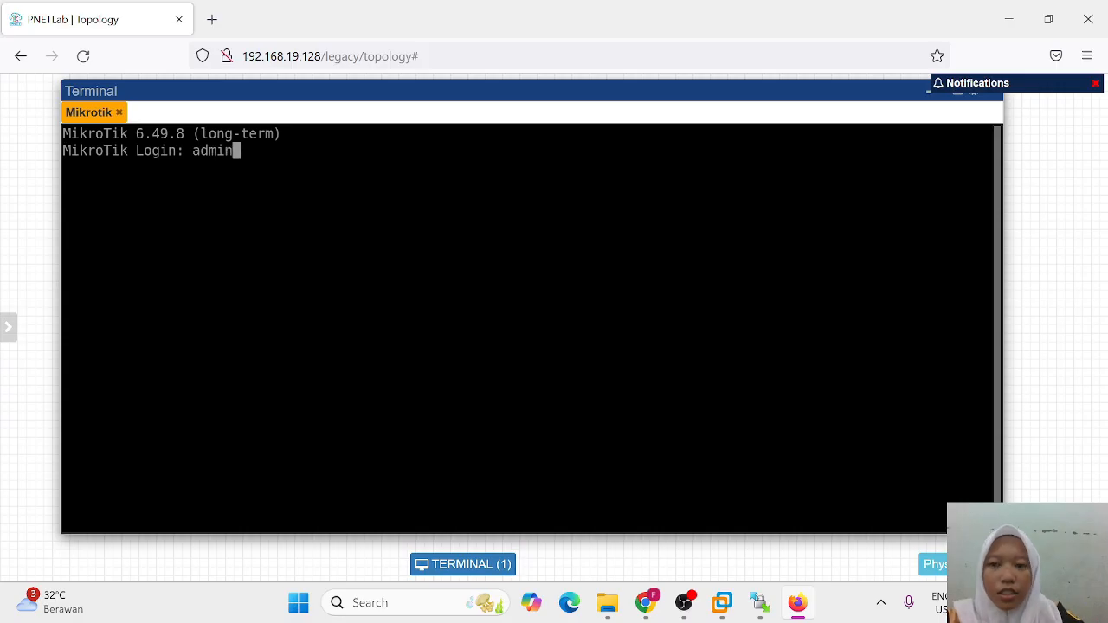
{"action": "key", "text": "Return"}
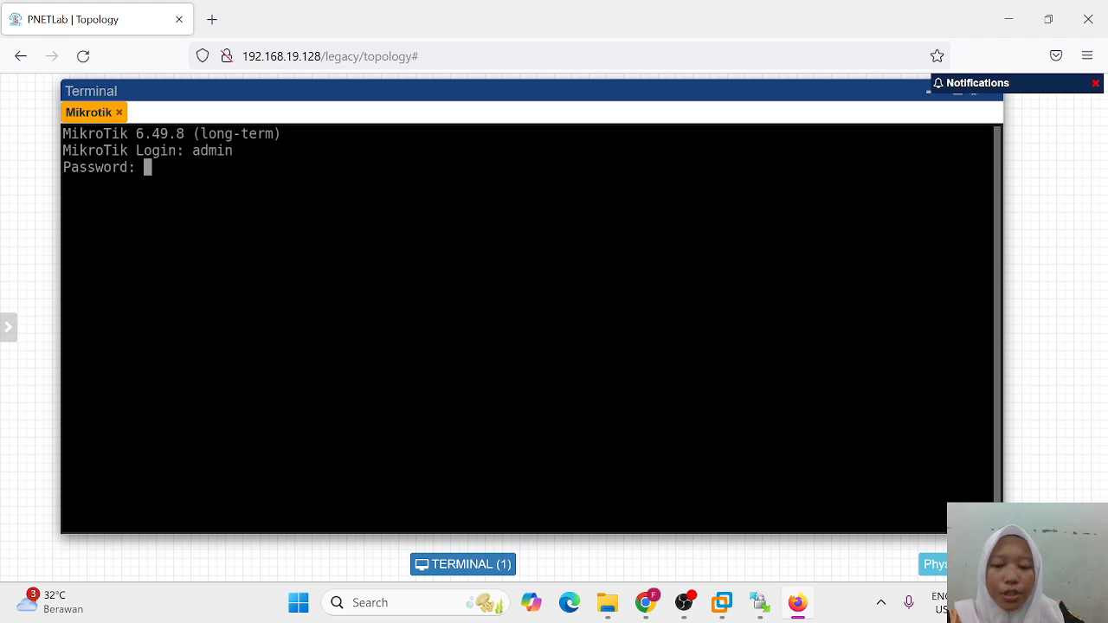
{"action": "key", "text": "Return"}
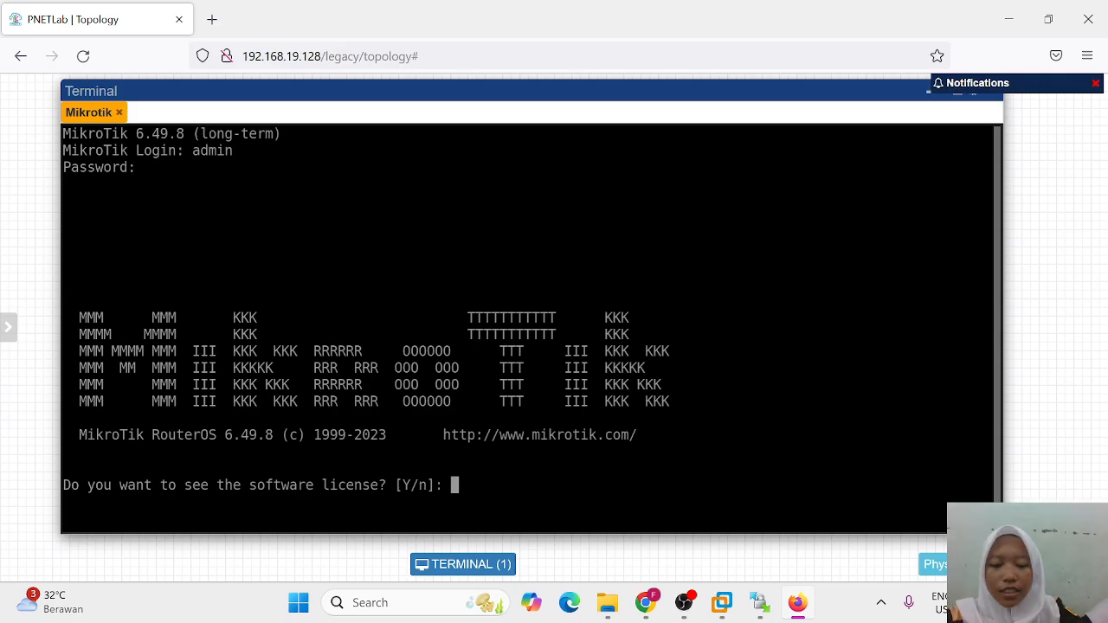
Step: Decline the license, skip the new password, and enter /ip address print
{"action": "type", "text": "n"}
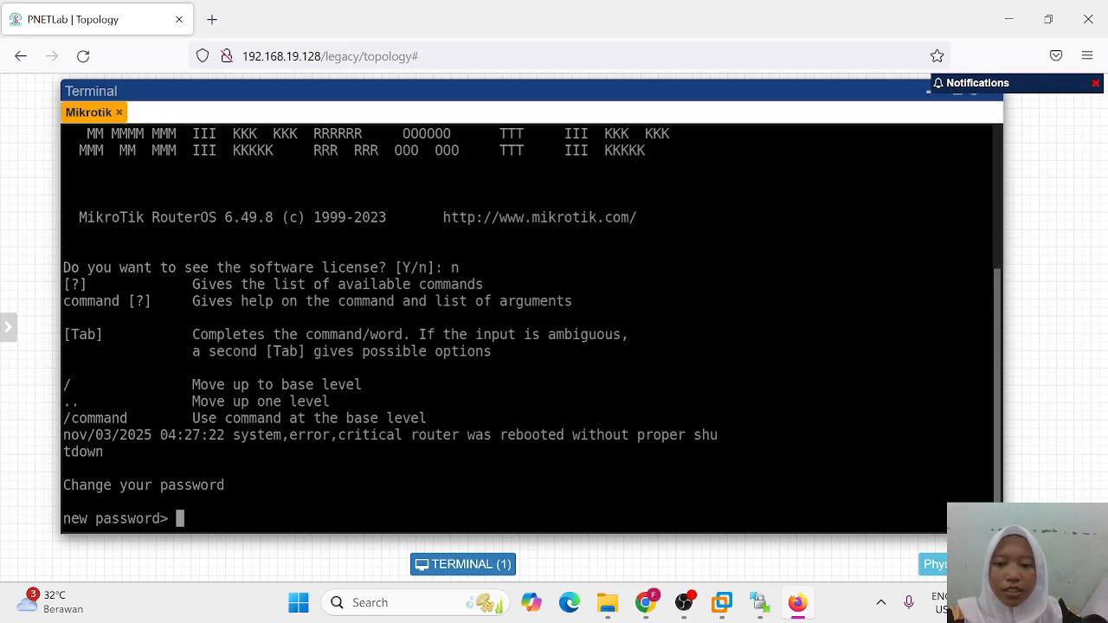
{"action": "key", "text": "ctrl+c"}
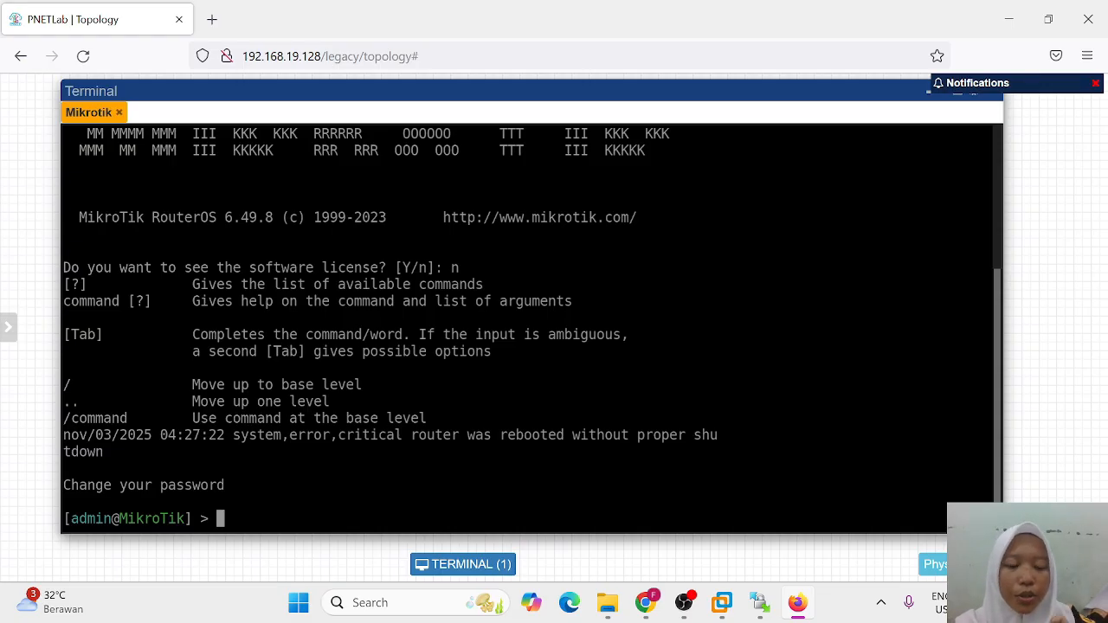
{"action": "type", "text": "/ip"}
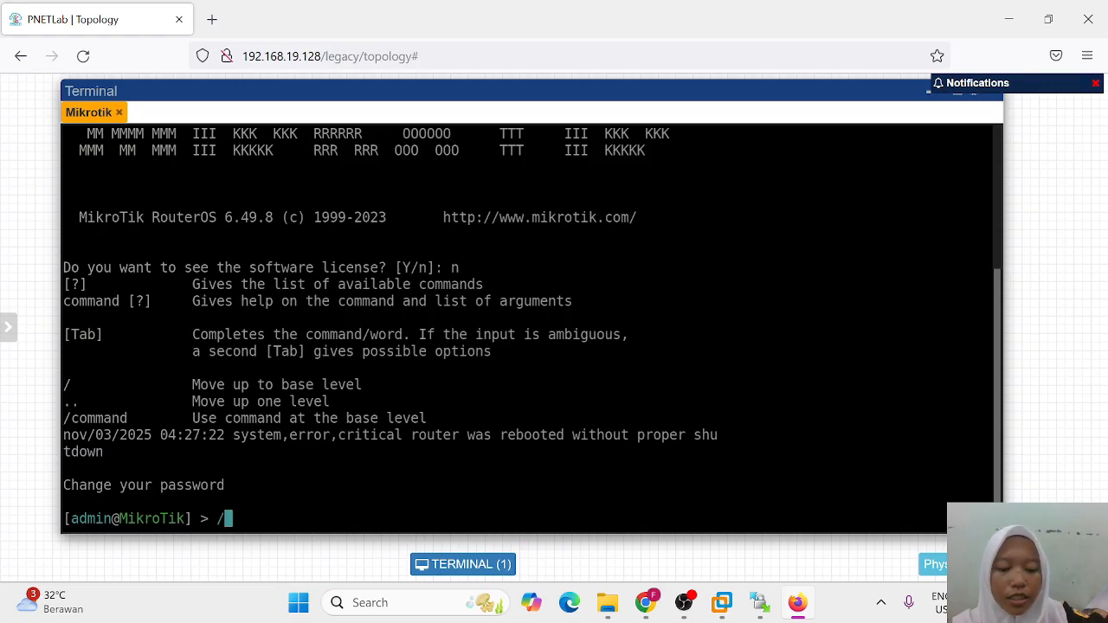
{"action": "type", "text": " address"}
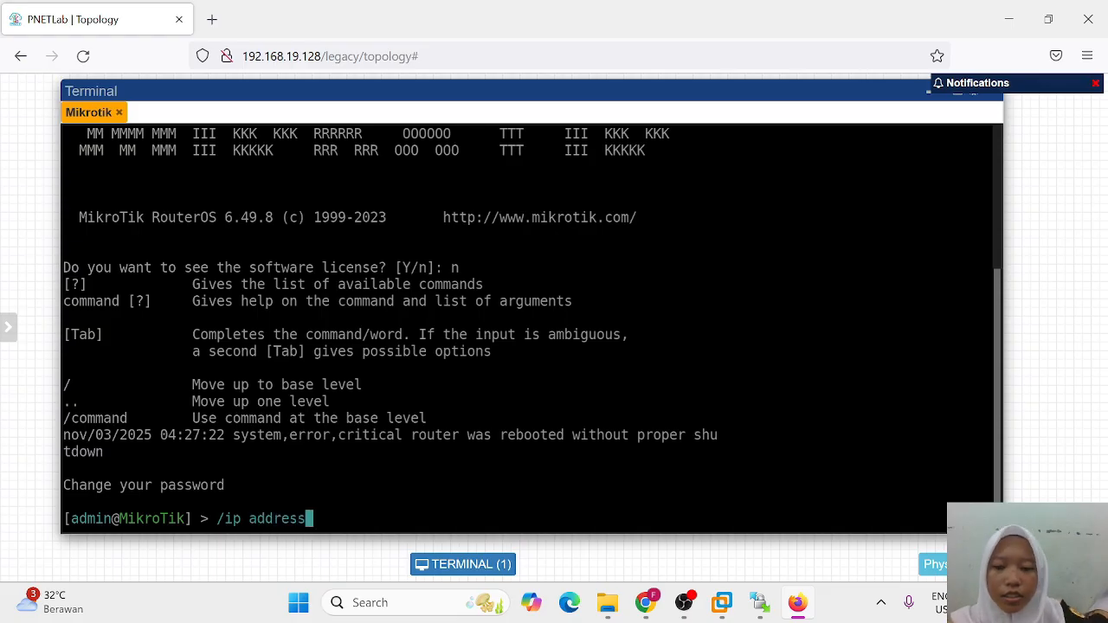
{"action": "type", "text": " print"}
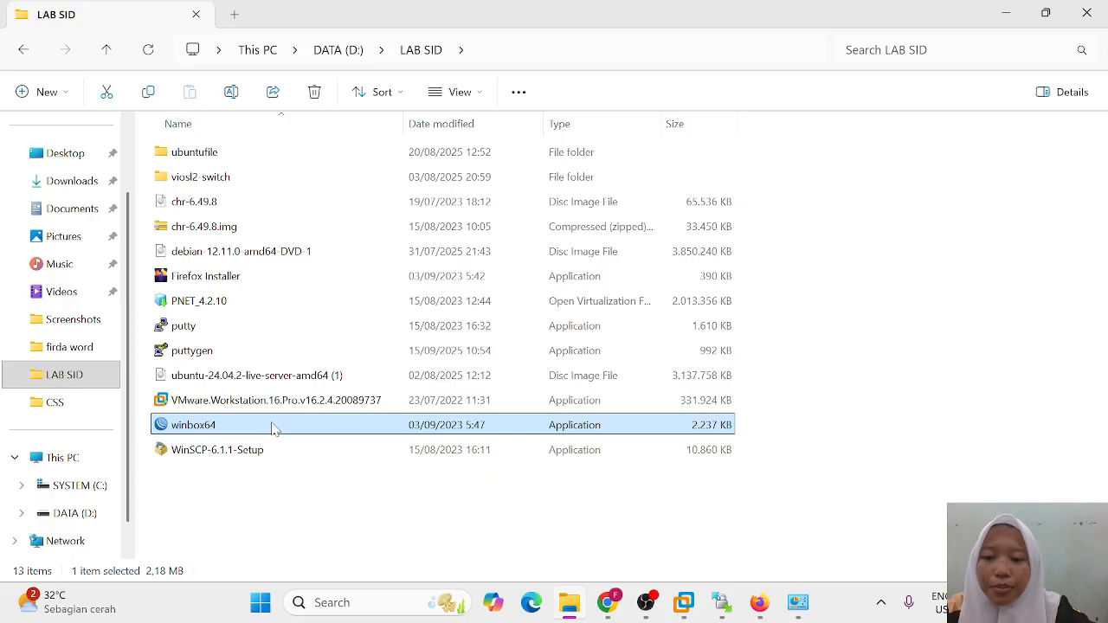
Step: Launch winbox64, connect as admin to router 50:EC:D2:00:02:00, maximize, and dismiss Change Password
{"action": "double_click", "coordinate": [273, 428]}
{"action": "left_click", "coordinate": [103, 232]}
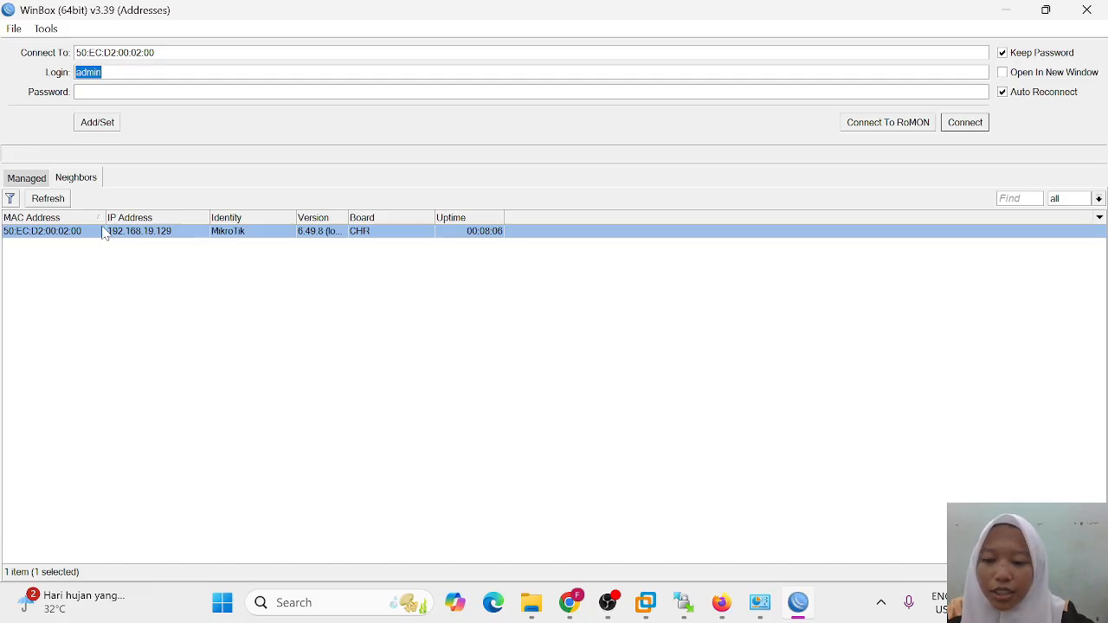
{"action": "left_click", "coordinate": [961, 126]}
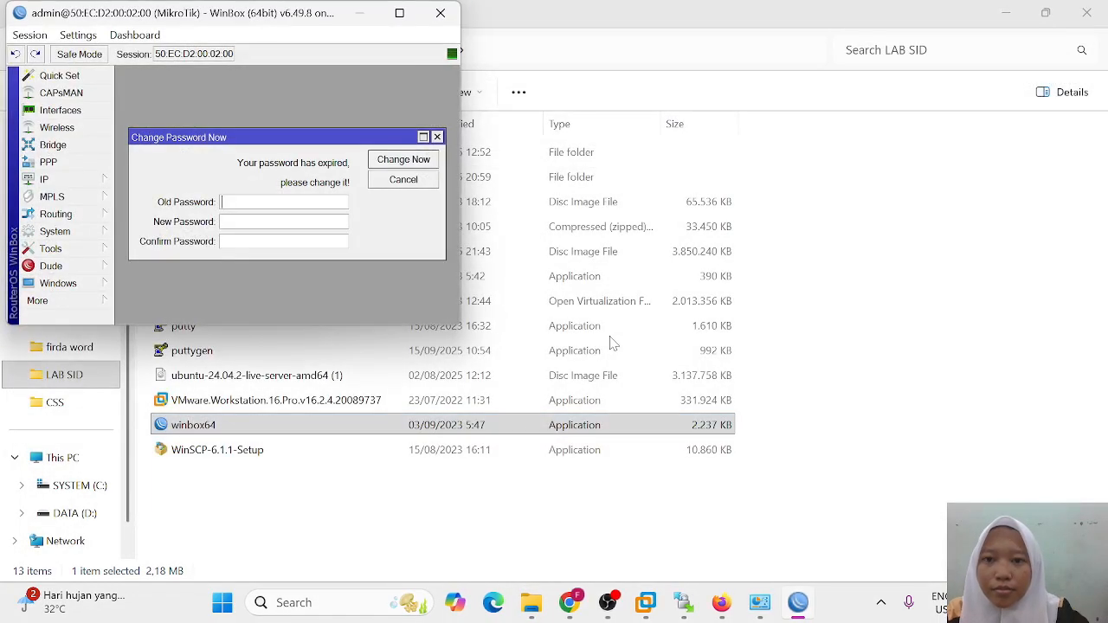
{"action": "left_click", "coordinate": [399, 12]}
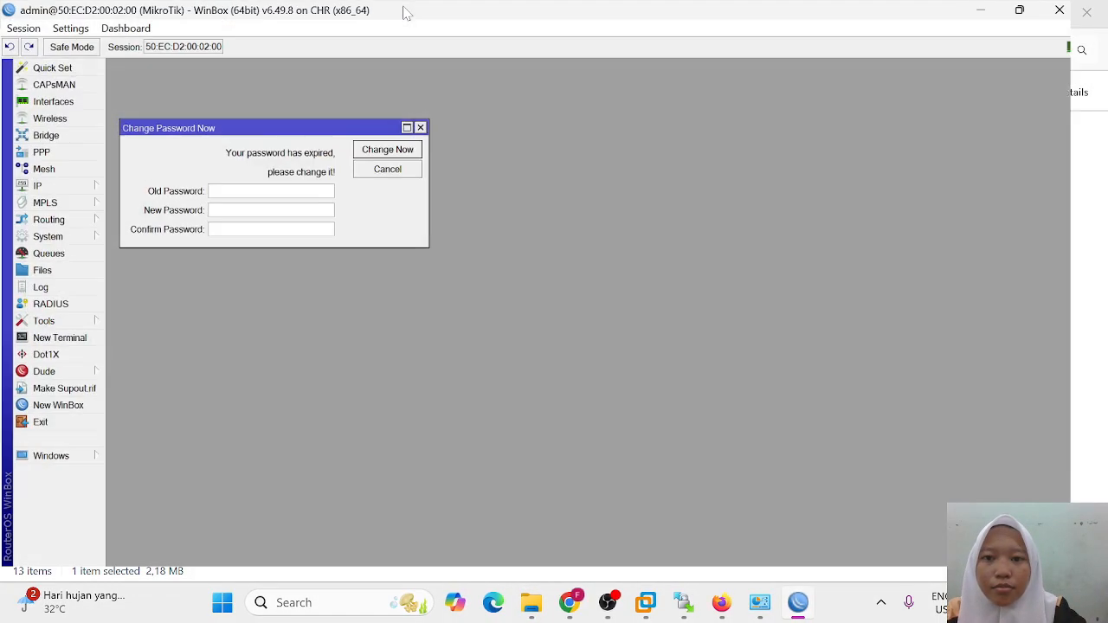
{"action": "left_click", "coordinate": [431, 131]}
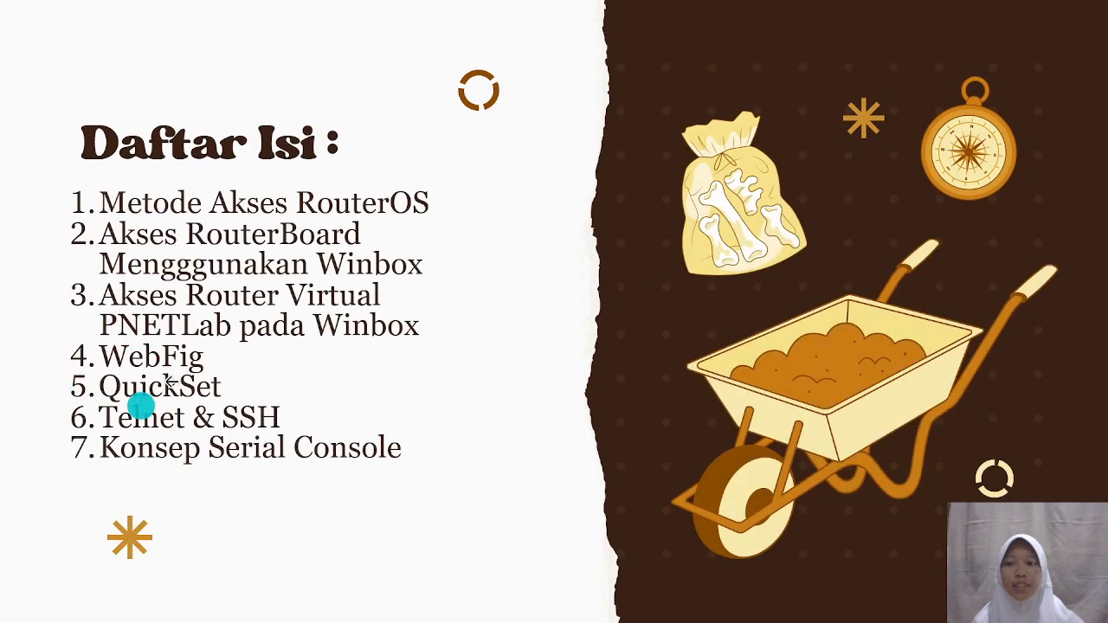
Step: Move the presentation on from the Daftar Isi slide to the next one
{"action": "left_click", "coordinate": [1019, 231]}
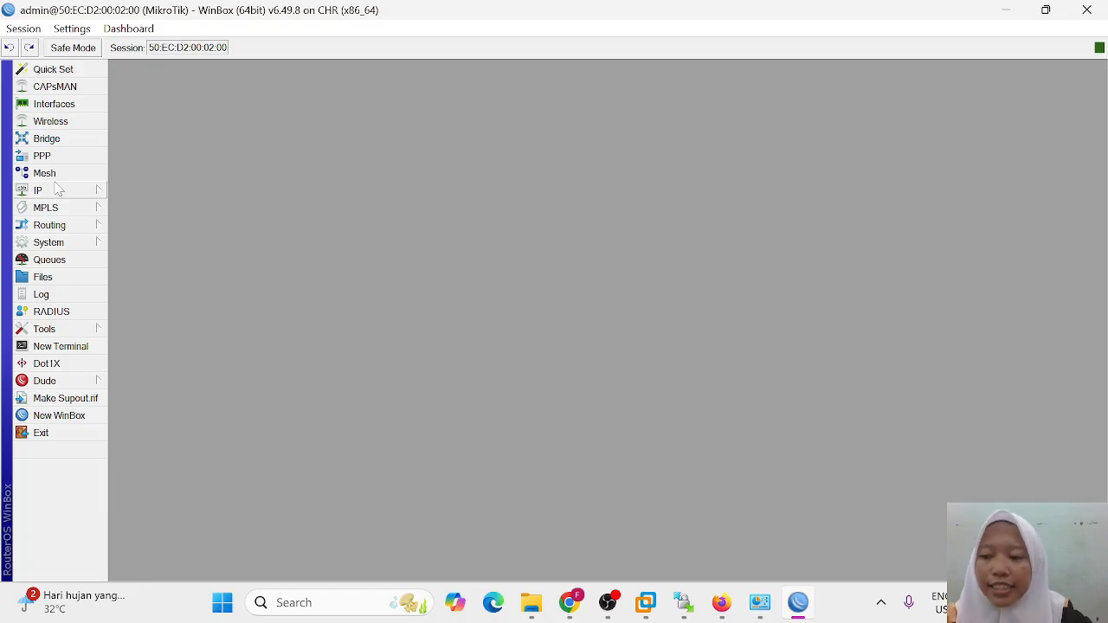
Step: Open the IP Addresses list and show the details of 192.168.19.129/24 on ether1
{"action": "left_click", "coordinate": [39, 190]}
{"action": "left_click", "coordinate": [186, 173]}
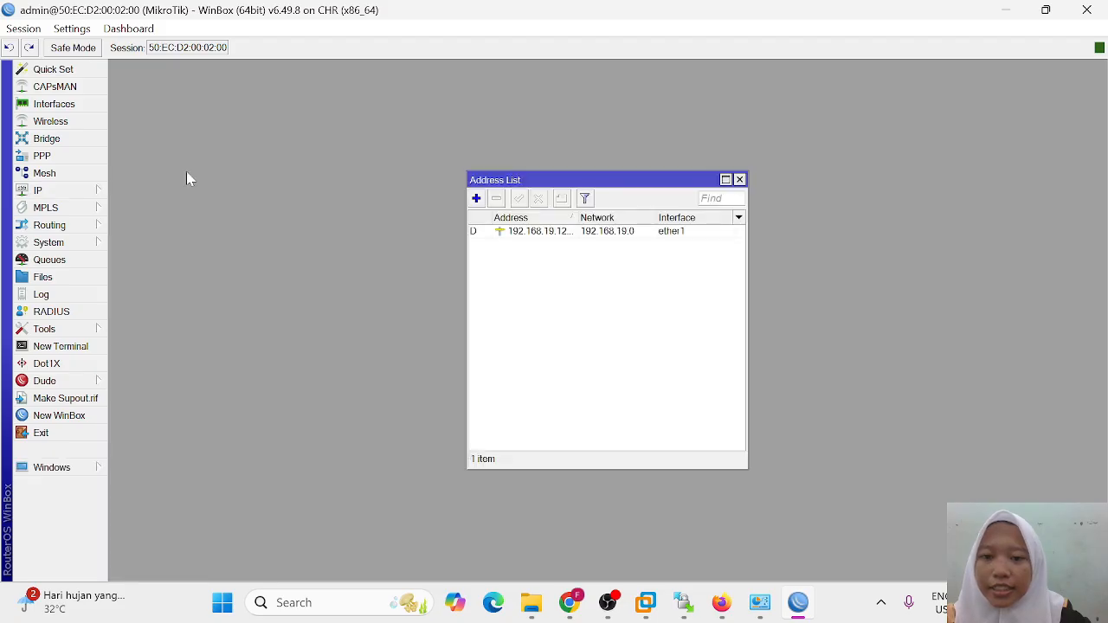
{"action": "double_click", "coordinate": [534, 231]}
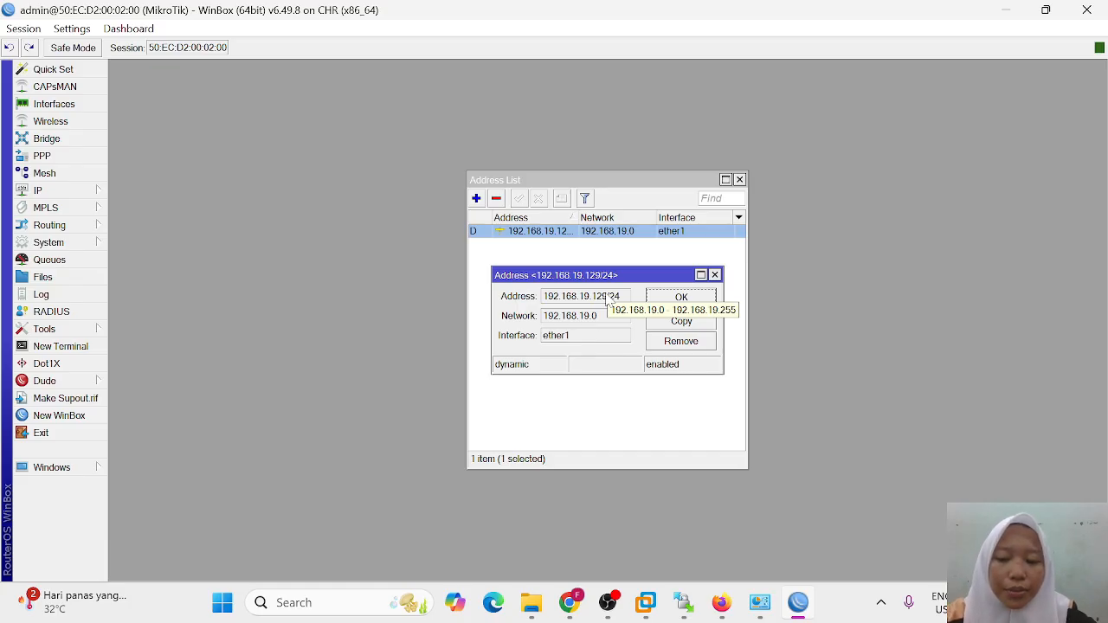
Step: Load the router's WebFig page at 192.168.19.129 in a new Firefox tab
{"action": "left_click", "coordinate": [723, 601]}
{"action": "key", "text": "ctrl+t"}
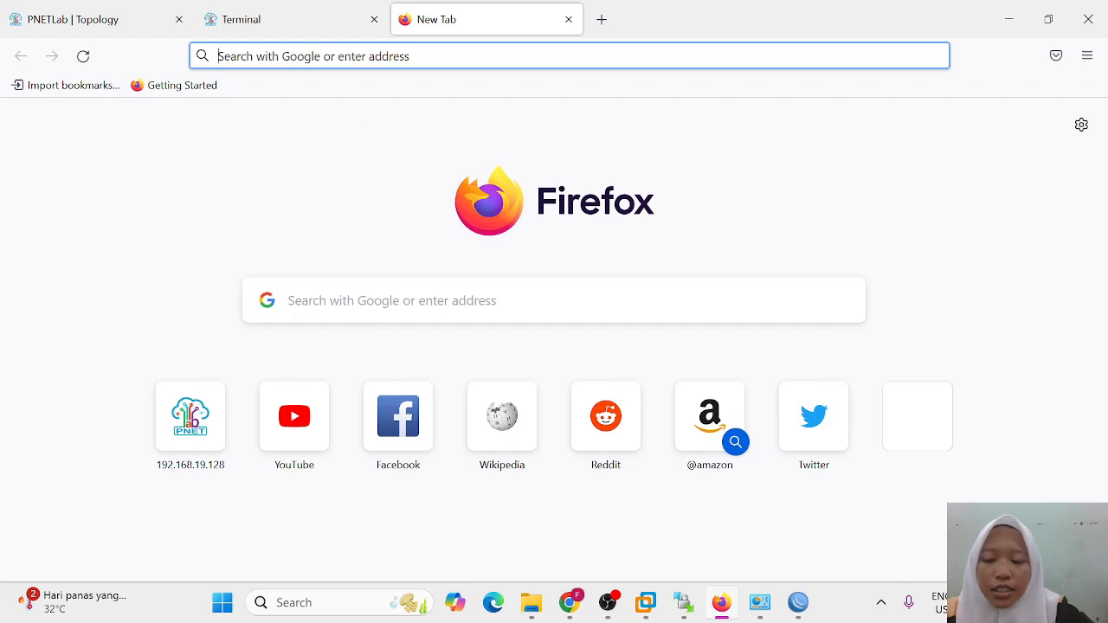
{"action": "type", "text": "192."}
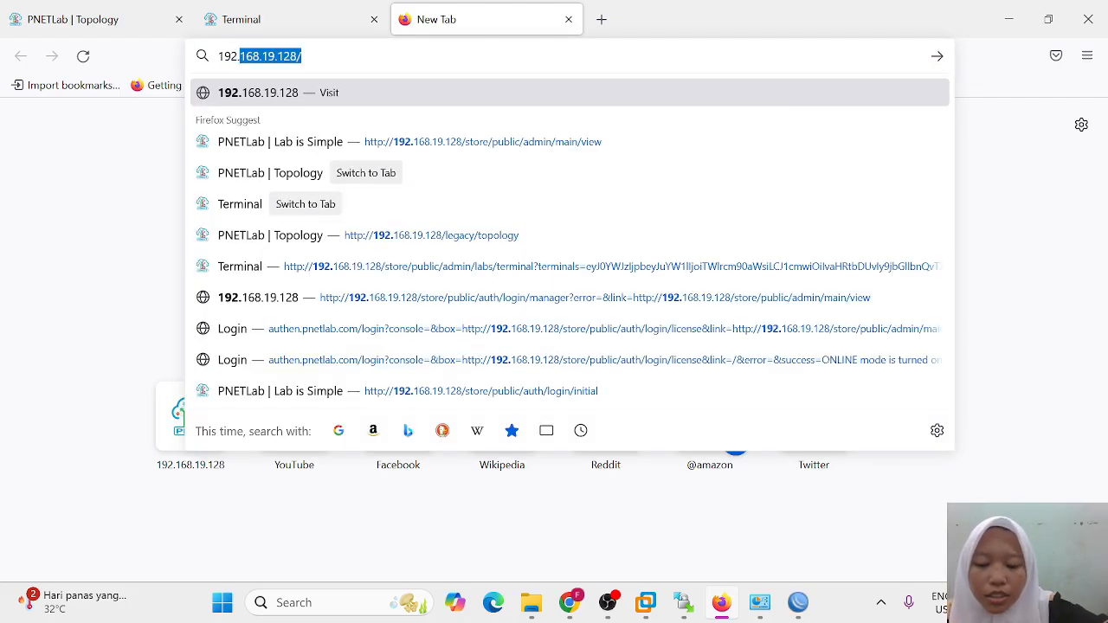
{"action": "type", "text": "168.1"}
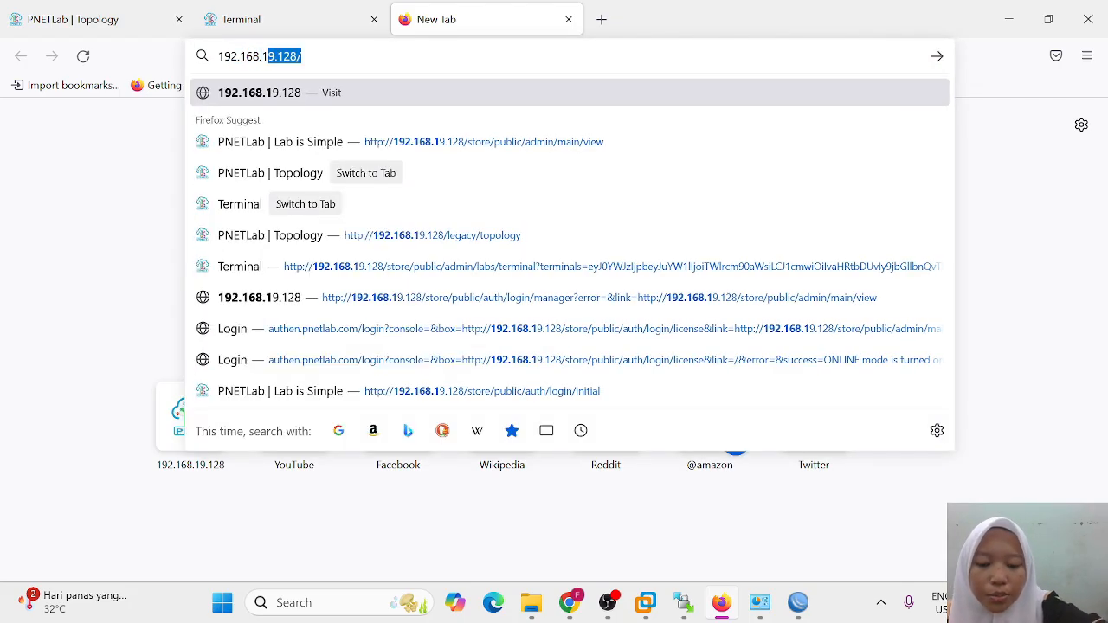
{"action": "type", "text": "9.1"}
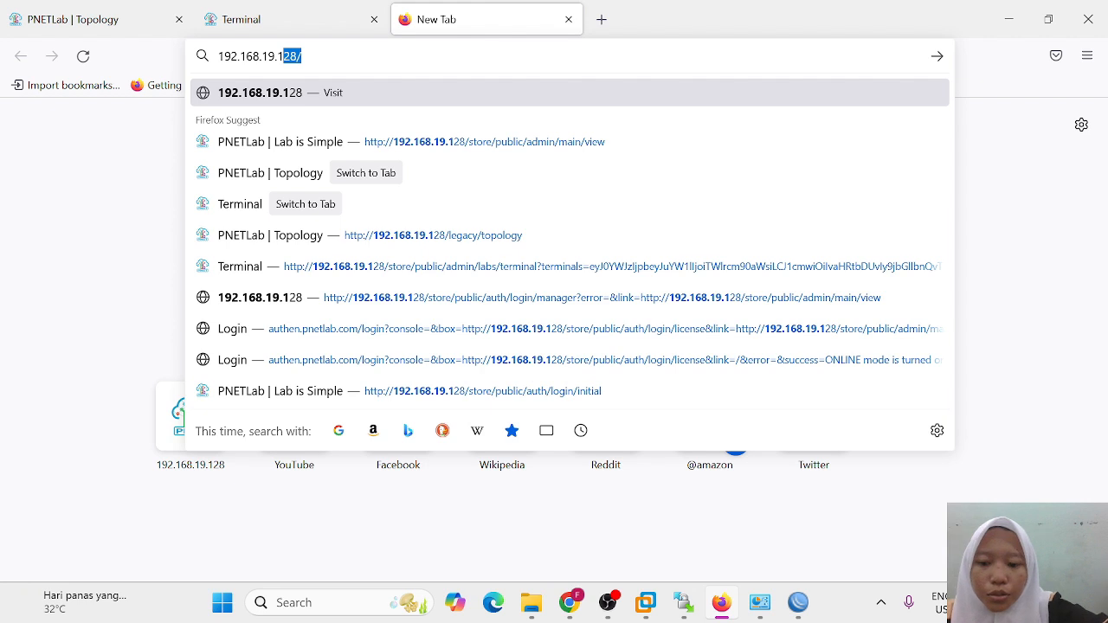
{"action": "type", "text": "2"}
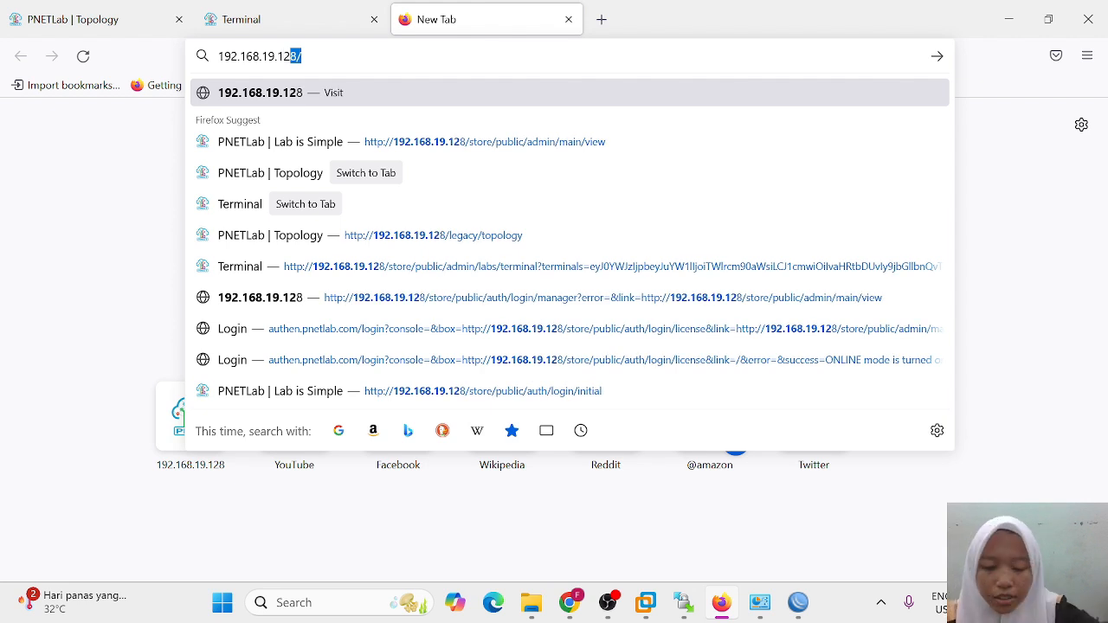
{"action": "type", "text": "9"}
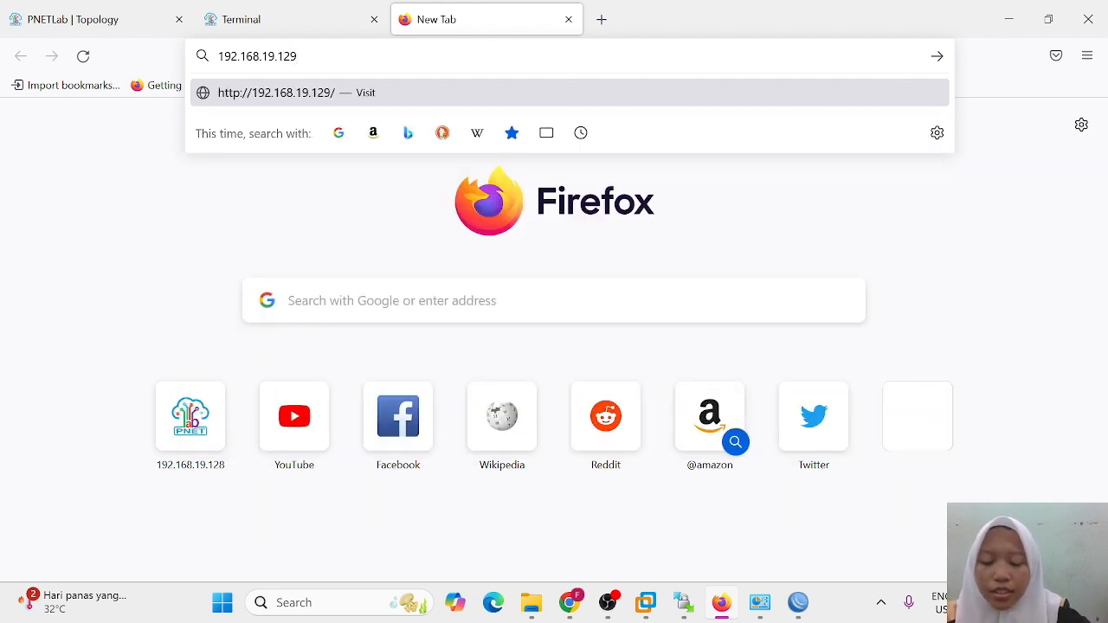
{"action": "key", "text": "Return"}
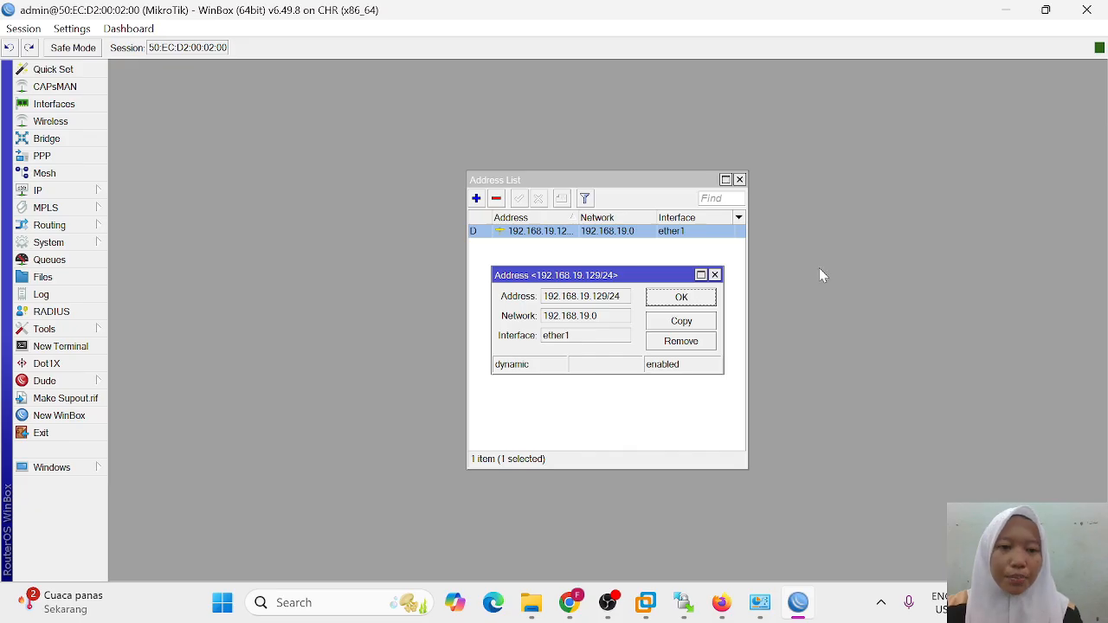
Step: Close the Address List and address detail windows, then bring up Quick Set
{"action": "left_click", "coordinate": [740, 179]}
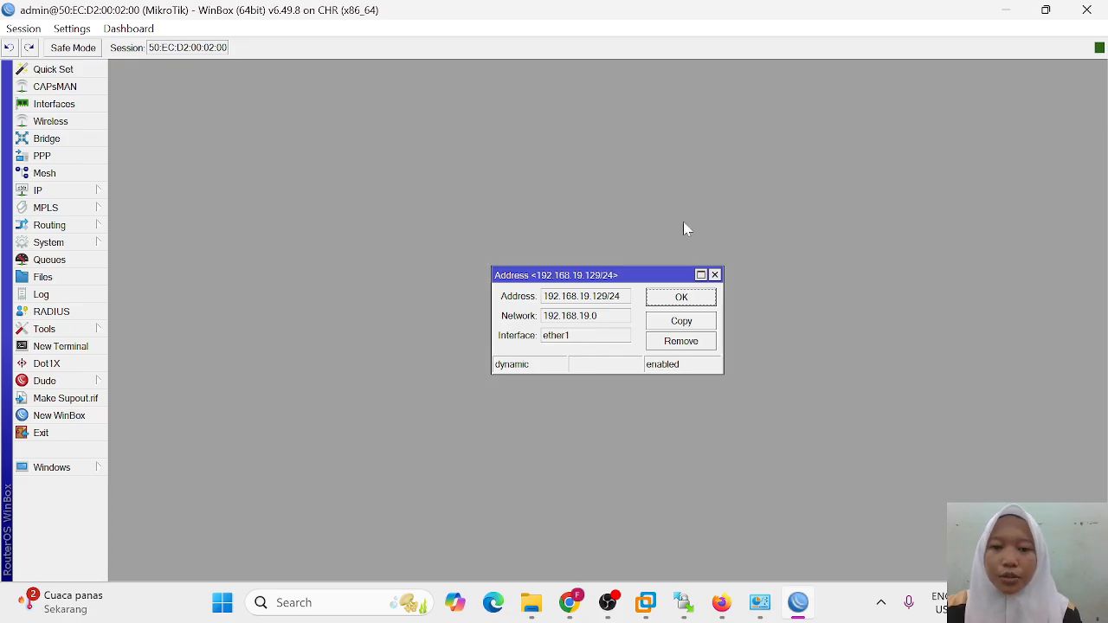
{"action": "left_click", "coordinate": [715, 275]}
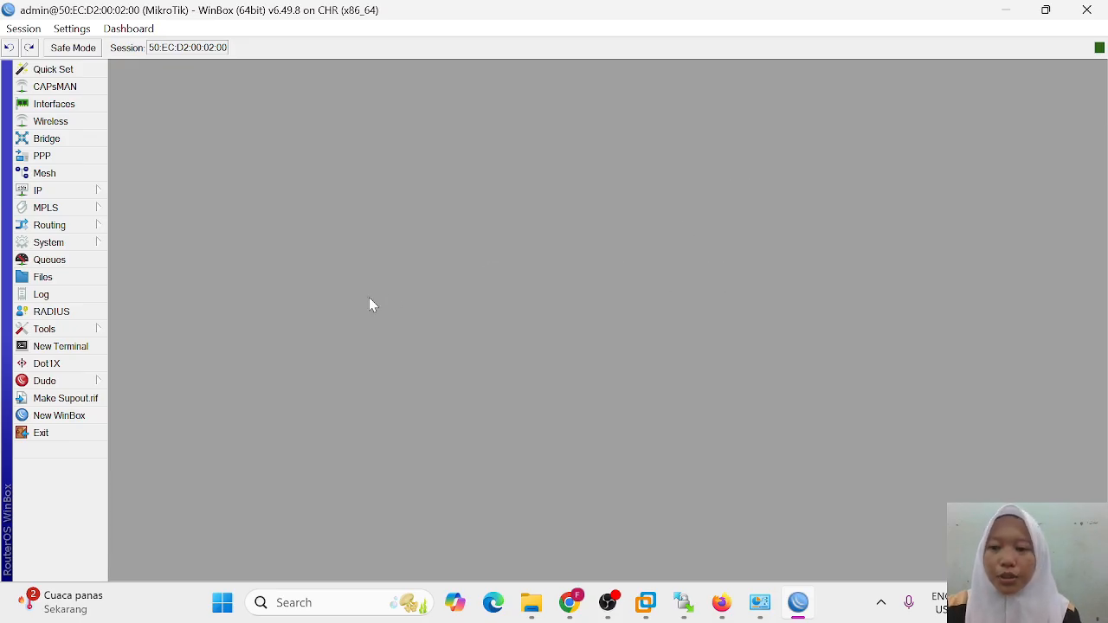
{"action": "left_click", "coordinate": [70, 72]}
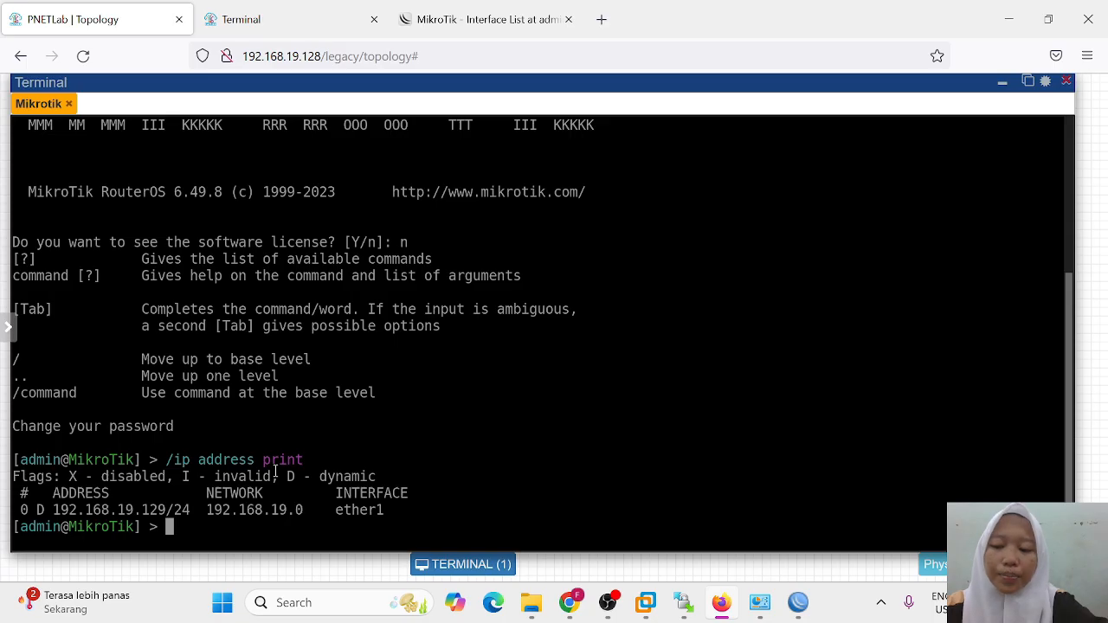
Step: Rerun /ip address print, then run /ip service print to list telnet 23, ssh 22, www 80, winbox 8291
{"action": "key", "text": "Up"}
{"action": "key", "text": "Return"}
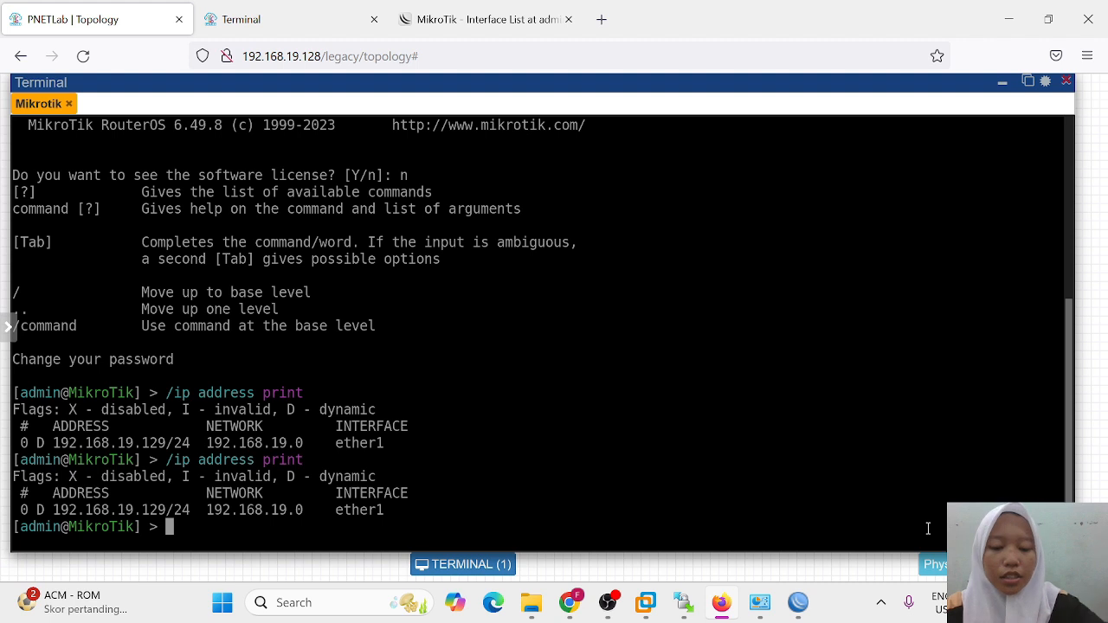
{"action": "type", "text": "ip"}
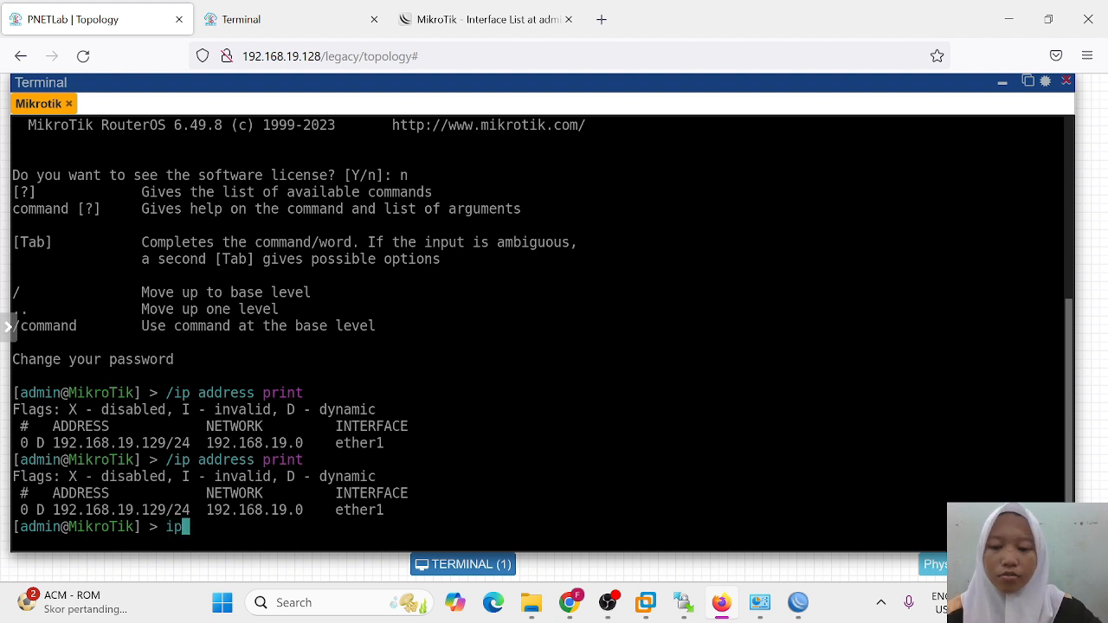
{"action": "key", "text": "Return"}
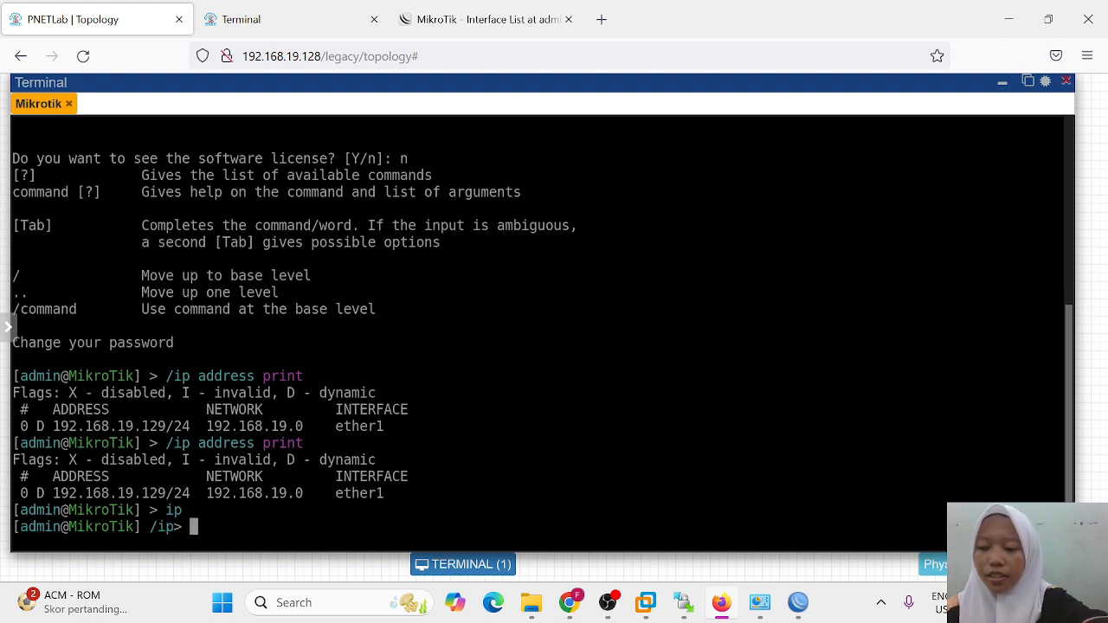
{"action": "type", "text": "ser"}
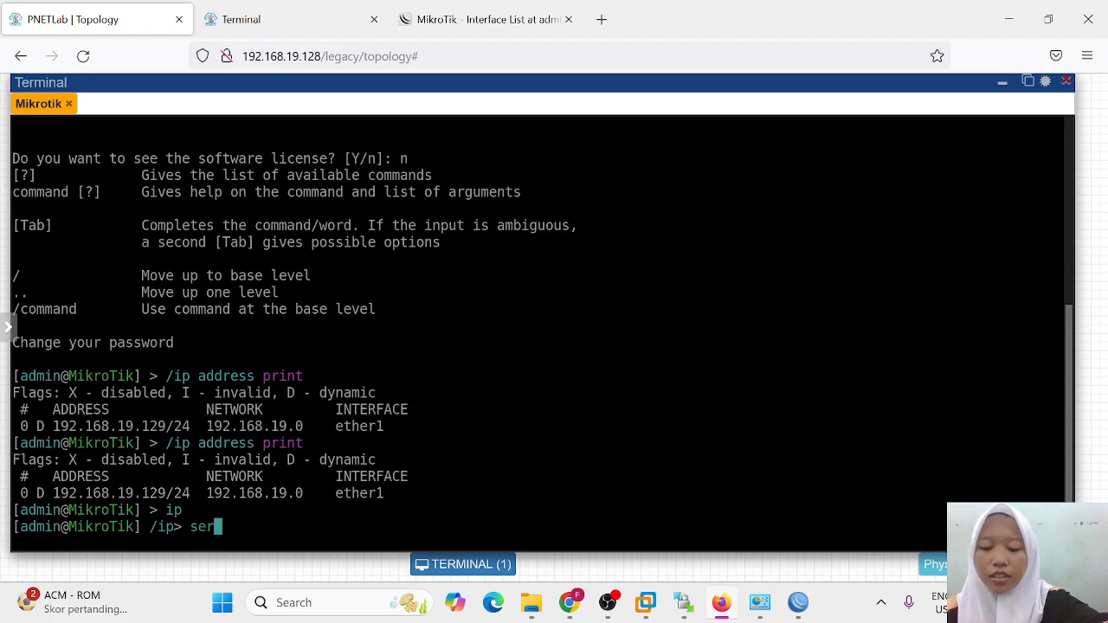
{"action": "type", "text": "vice"}
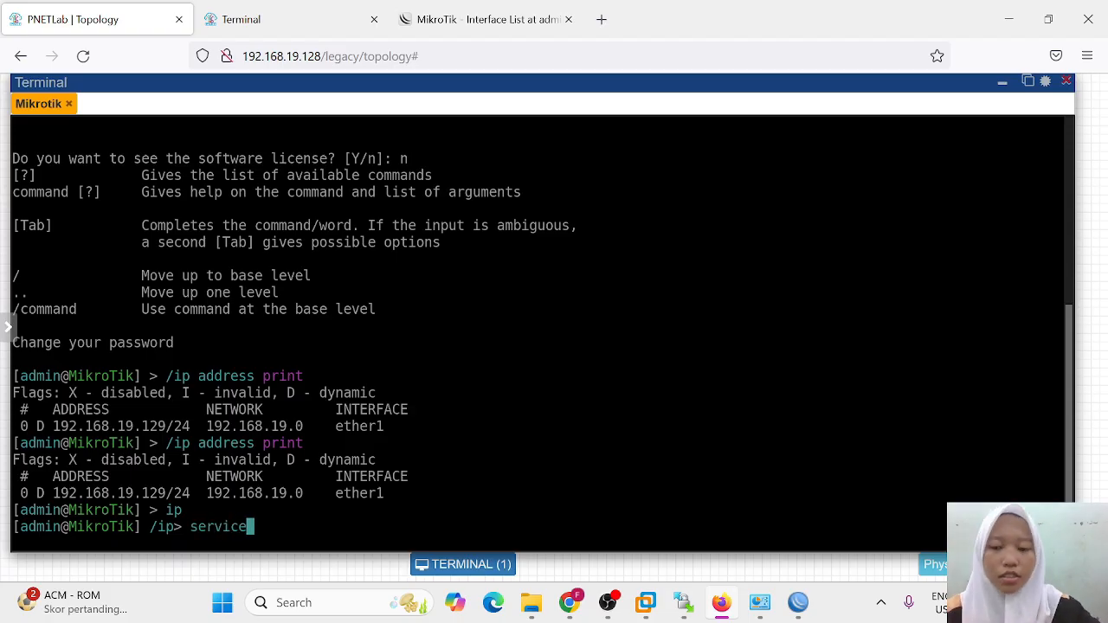
{"action": "key", "text": "Return"}
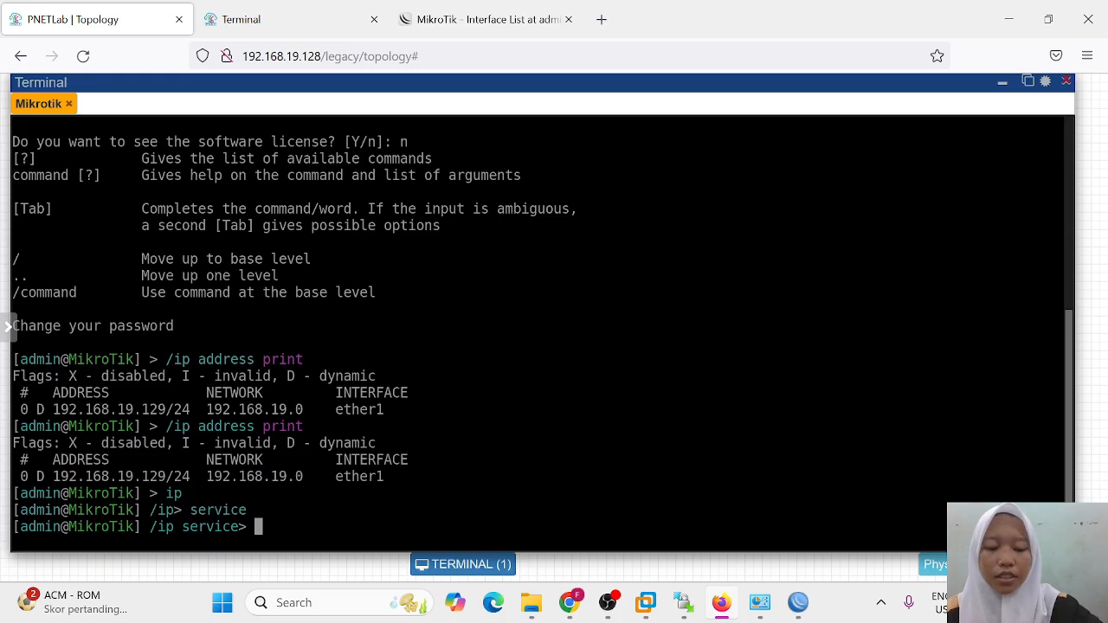
{"action": "type", "text": "print"}
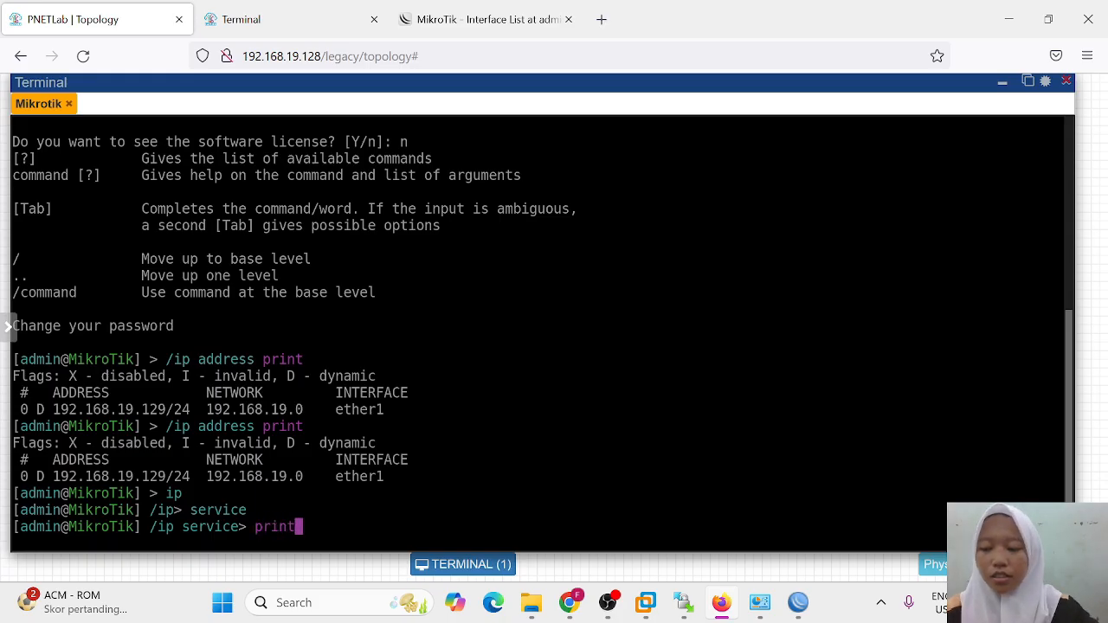
{"action": "key", "text": "Return"}
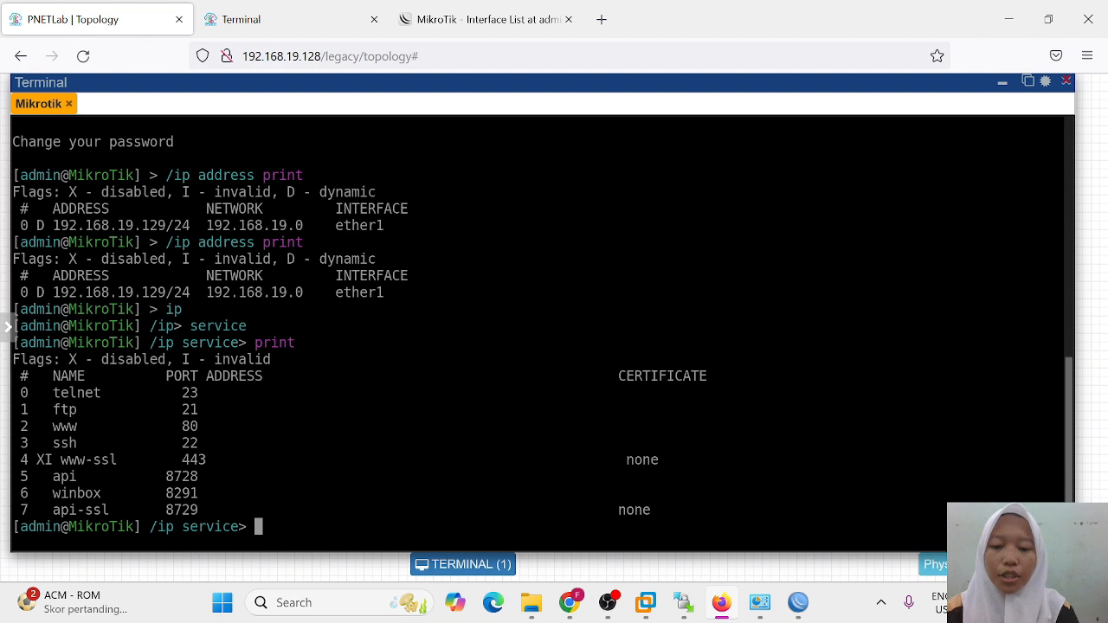
{"action": "left_click", "coordinate": [302, 606]}
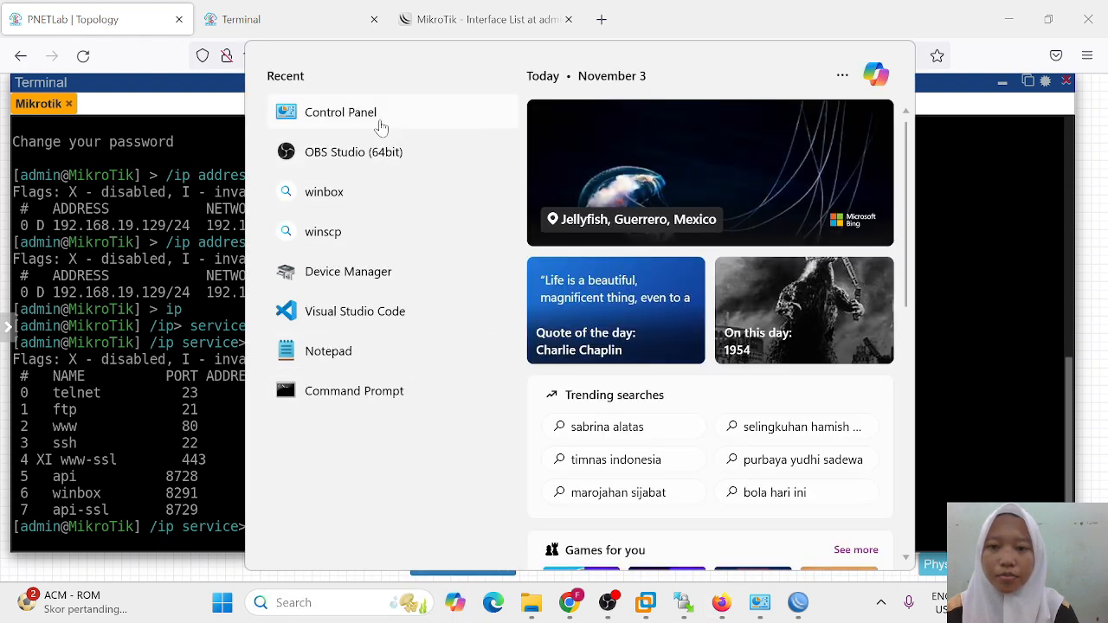
Step: Tick Telnet Client in Programs and Features' Windows features list and confirm with OK
{"action": "left_click", "coordinate": [377, 117]}
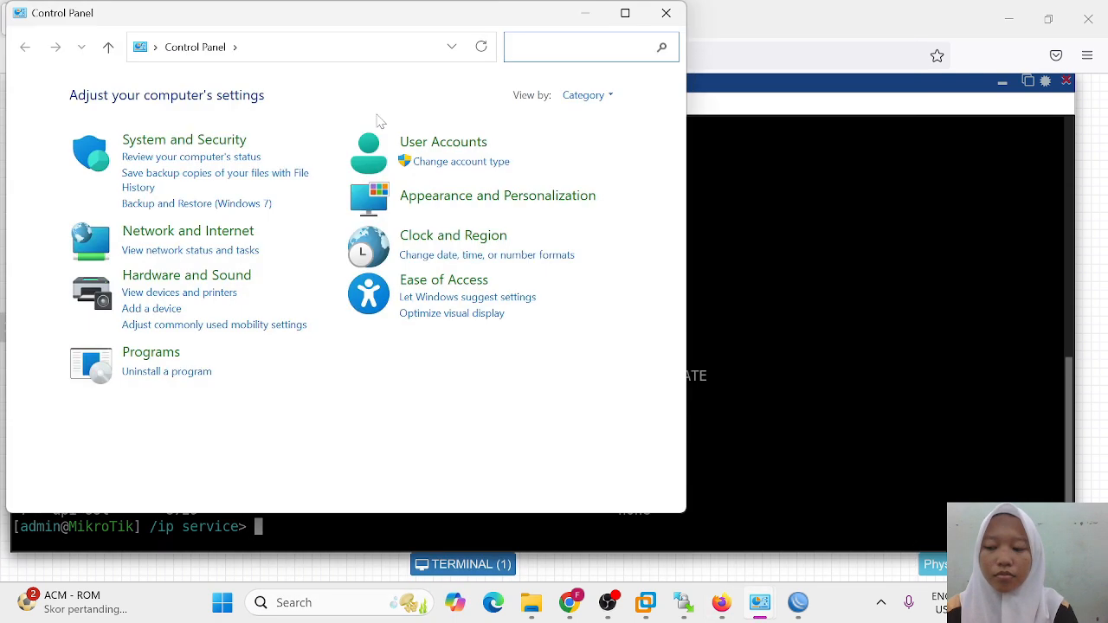
{"action": "left_click", "coordinate": [153, 353]}
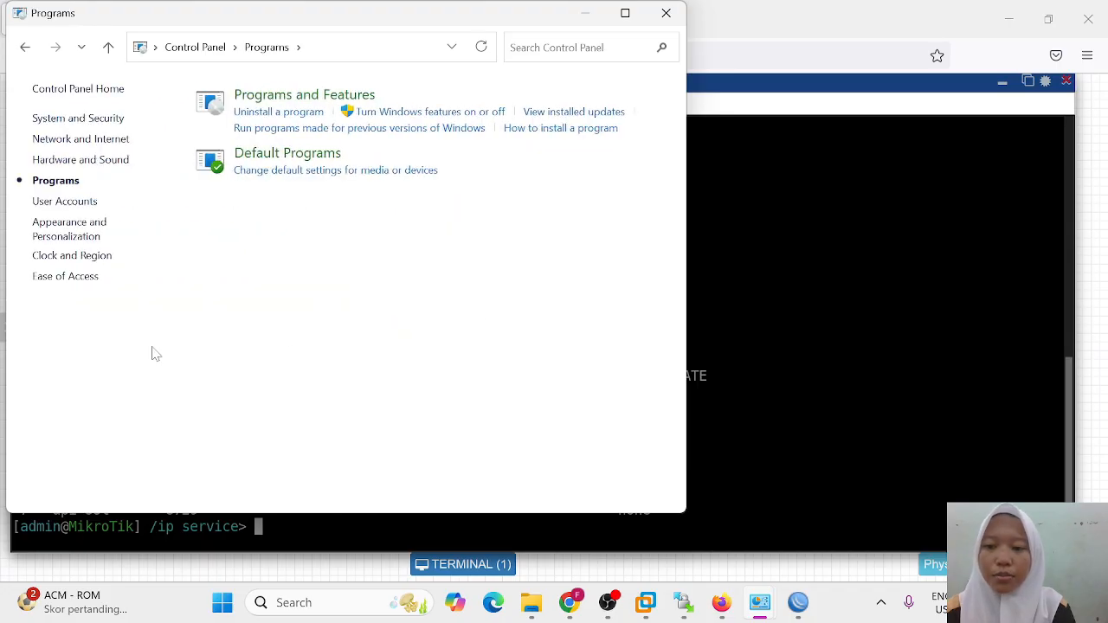
{"action": "left_click", "coordinate": [312, 100]}
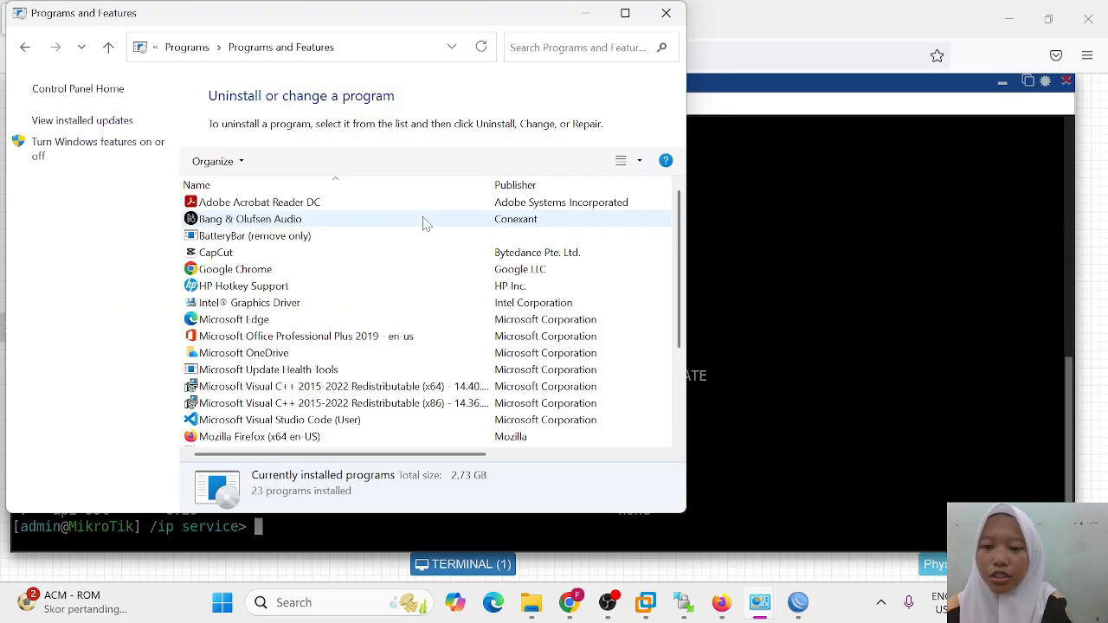
{"action": "left_click", "coordinate": [98, 142]}
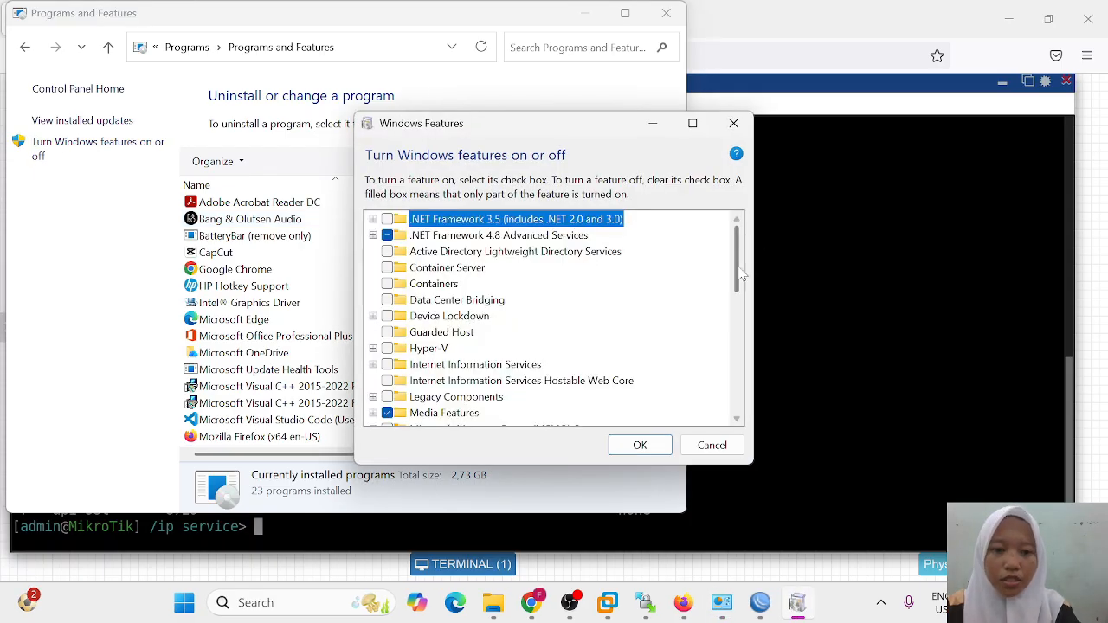
{"action": "left_click_drag", "start_coordinate": [738, 275], "coordinate": [735, 367]}
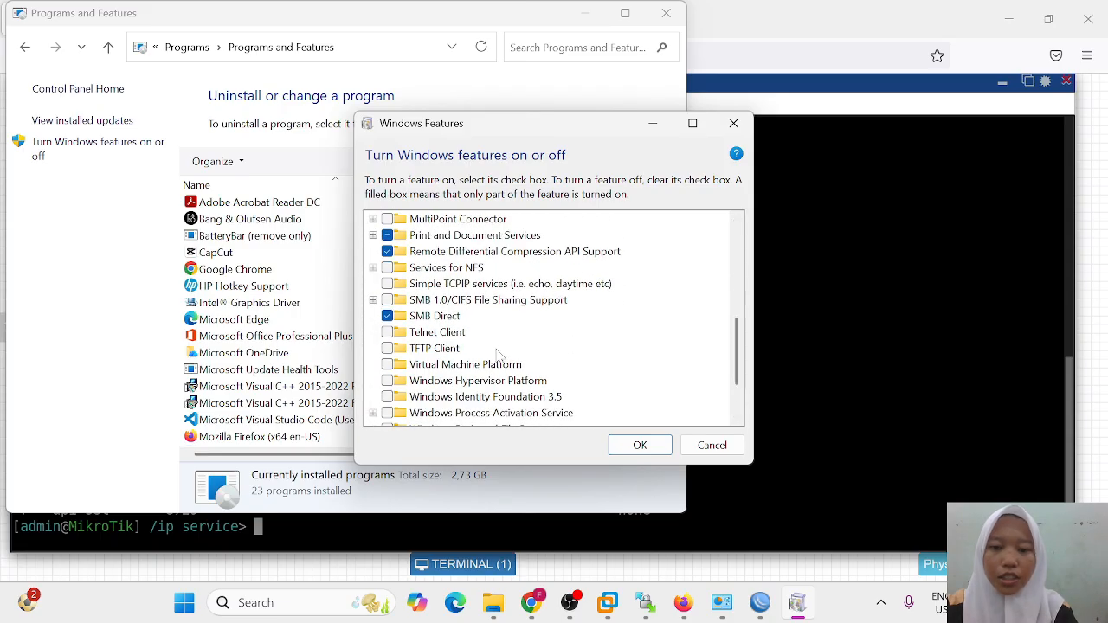
{"action": "left_click", "coordinate": [387, 333]}
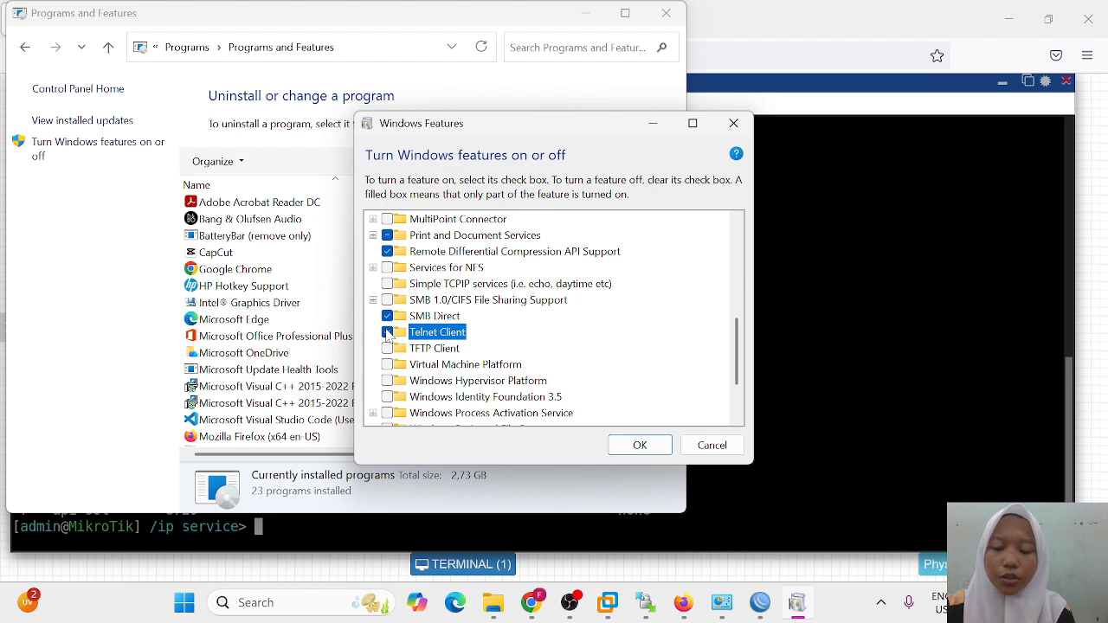
{"action": "left_click", "coordinate": [638, 445]}
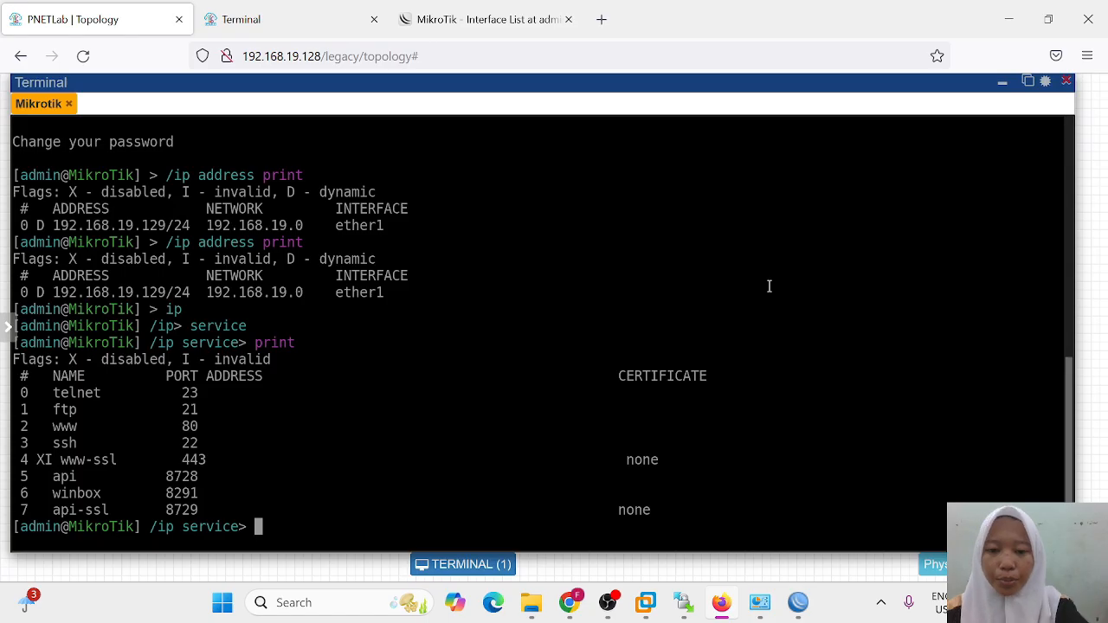
Step: Launch Command Prompt as administrator
{"action": "key", "text": "super"}
{"action": "type", "text": "comm"}
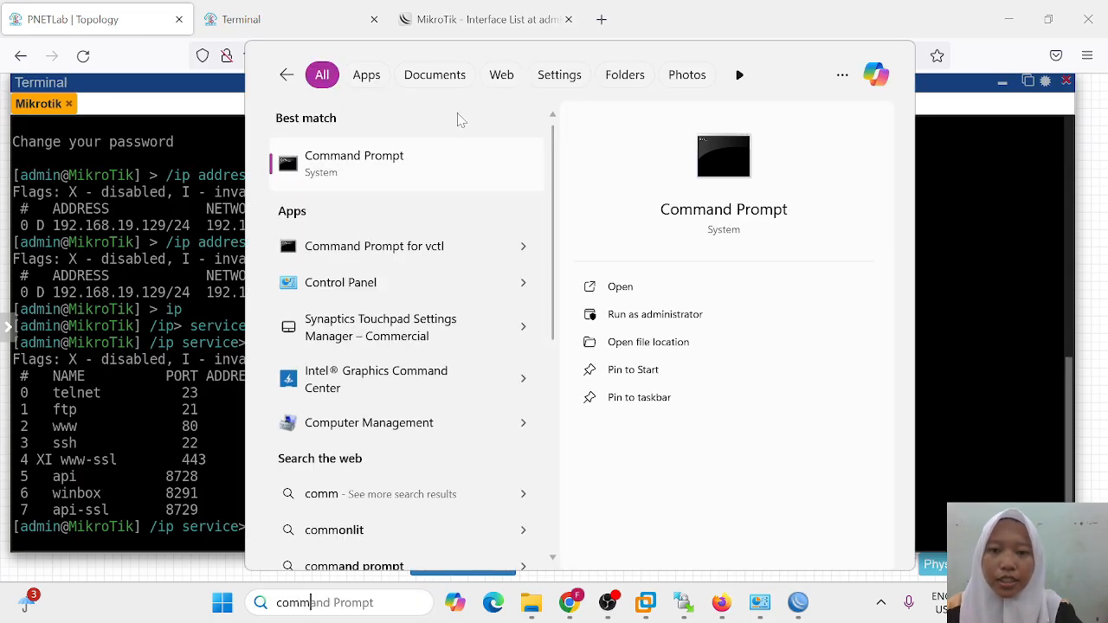
{"action": "right_click", "coordinate": [511, 173]}
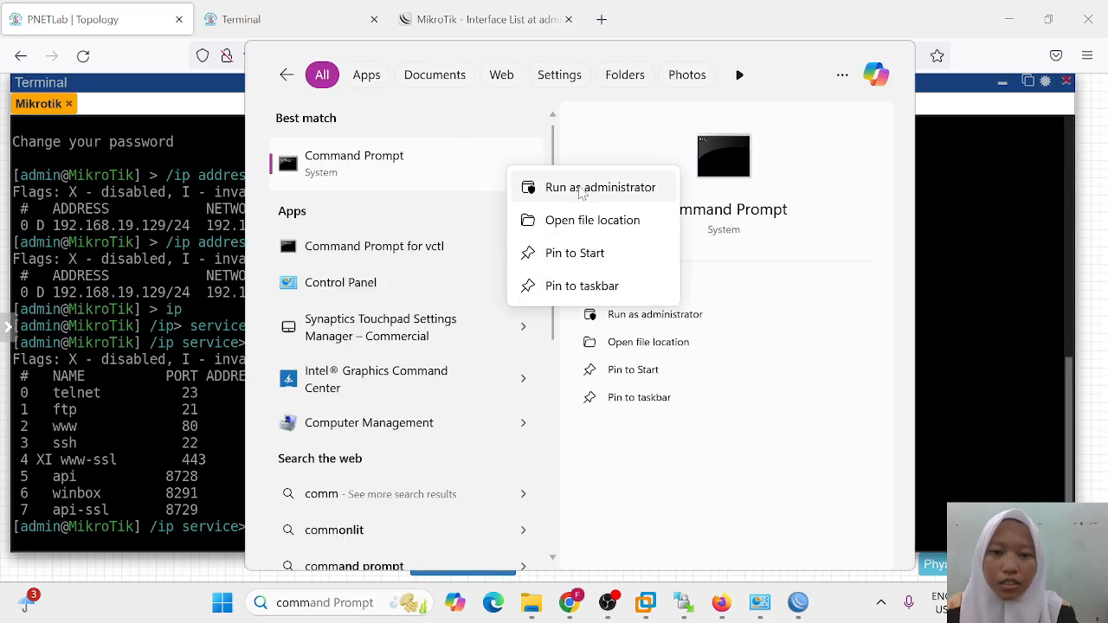
{"action": "left_click", "coordinate": [601, 187]}
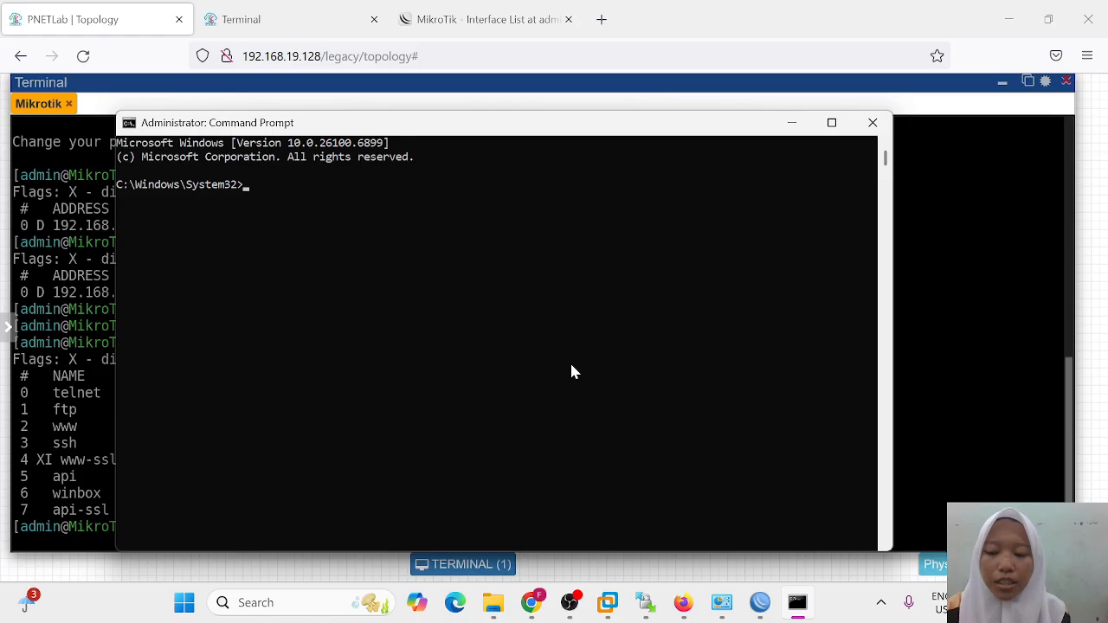
Step: Telnet to 192.168.19.129, log in as admin and skip the new-password prompt
{"action": "type", "text": "telnet"}
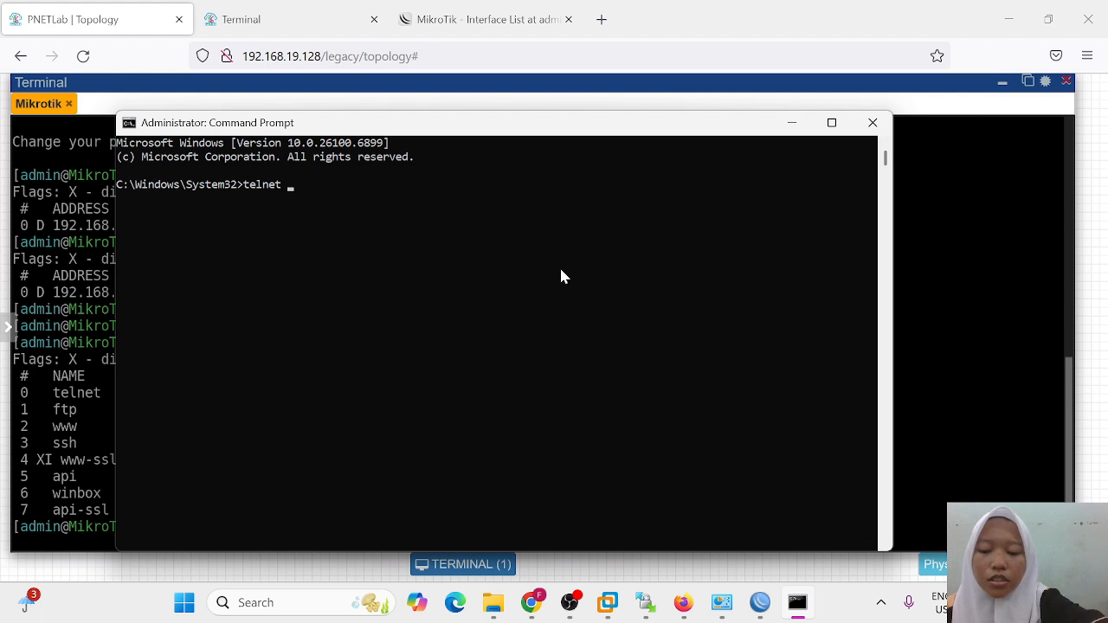
{"action": "type", "text": " 192.1"}
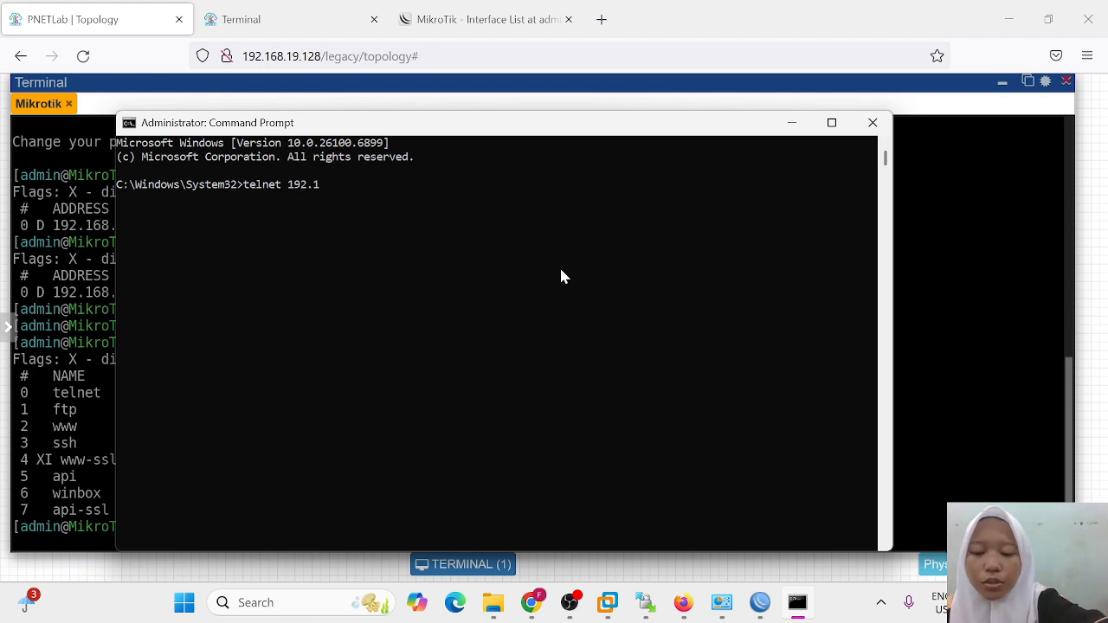
{"action": "type", "text": "68.19"}
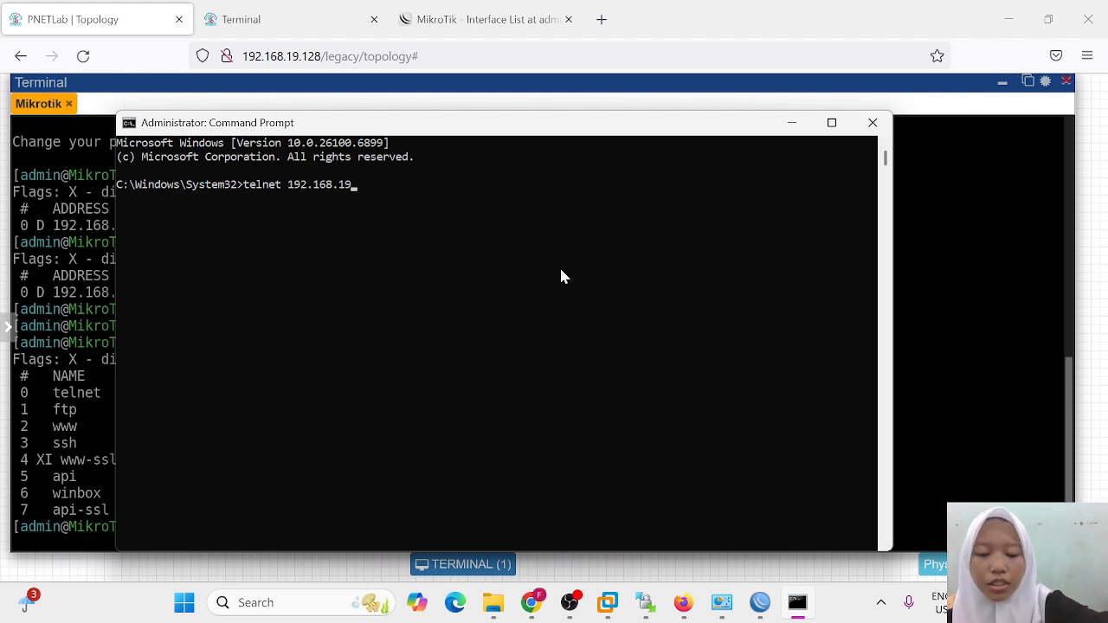
{"action": "type", "text": ".129"}
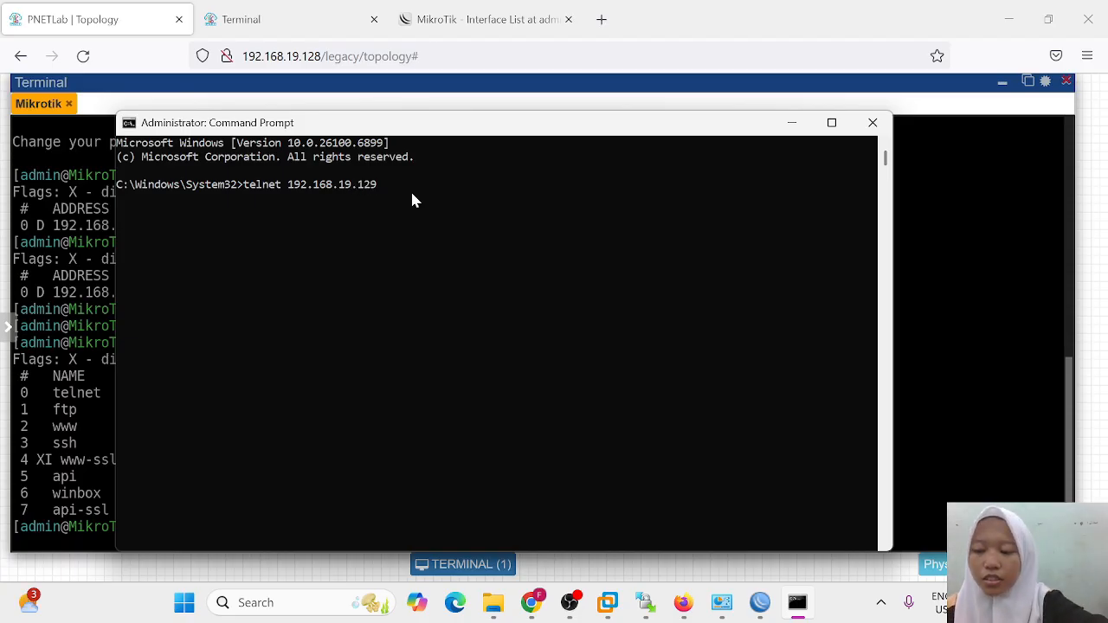
{"action": "key", "text": "Return"}
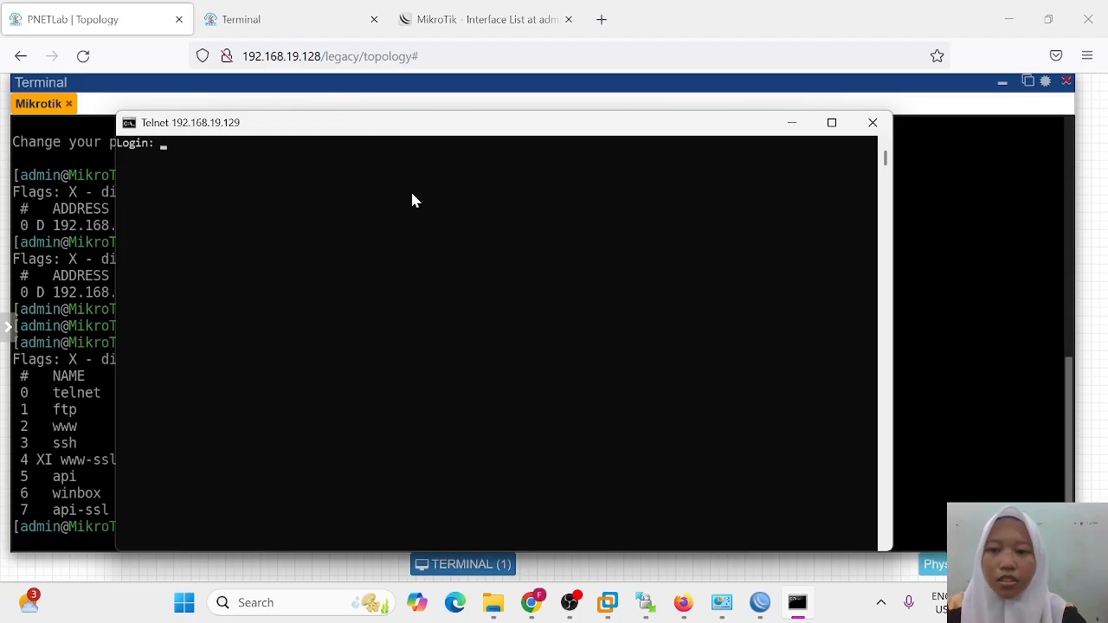
{"action": "type", "text": "a"}
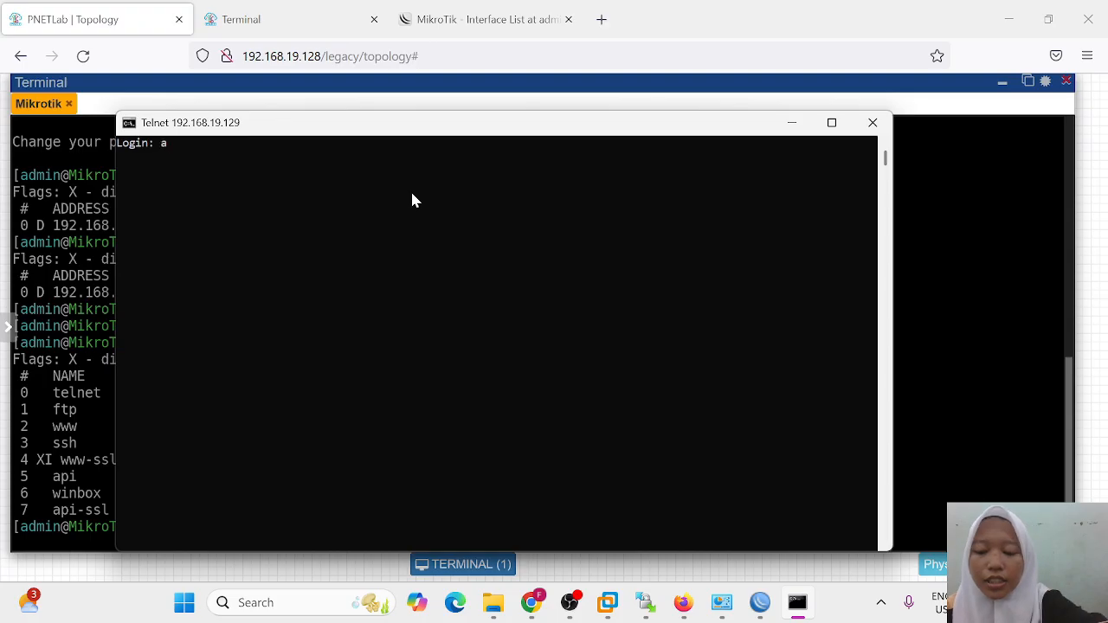
{"action": "type", "text": "dmin"}
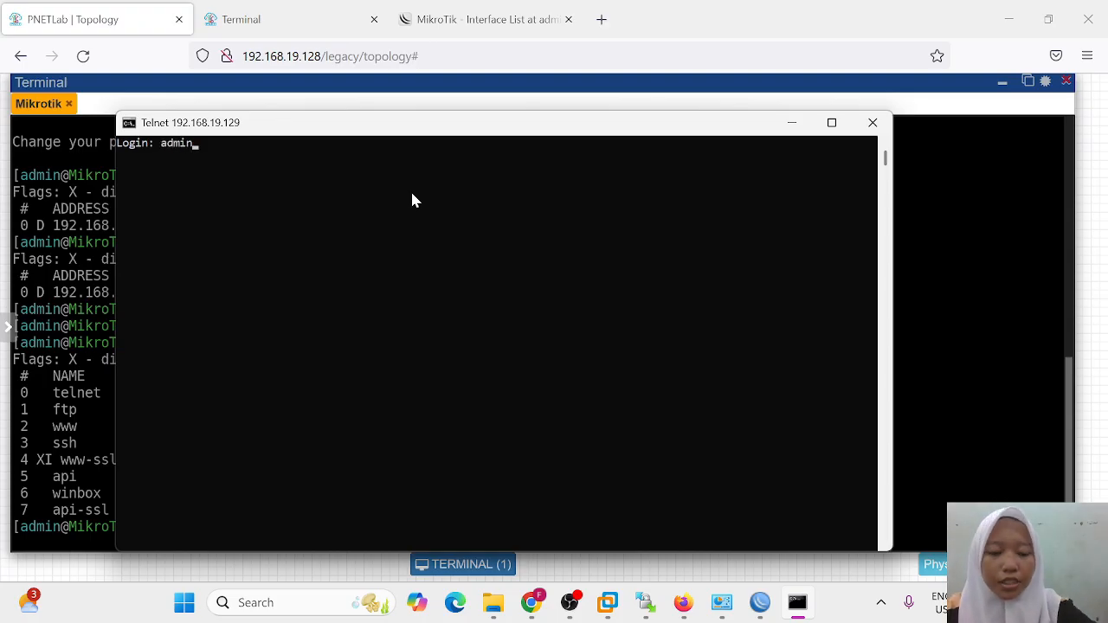
{"action": "key", "text": "Return"}
{"action": "key", "text": "Return"}
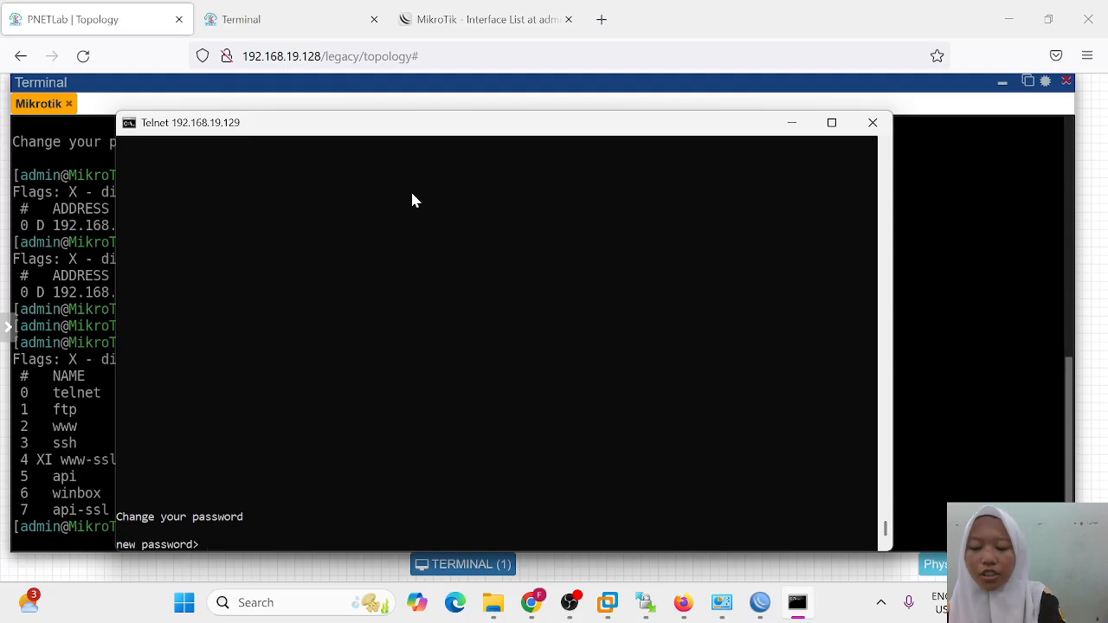
{"action": "key", "text": "Return"}
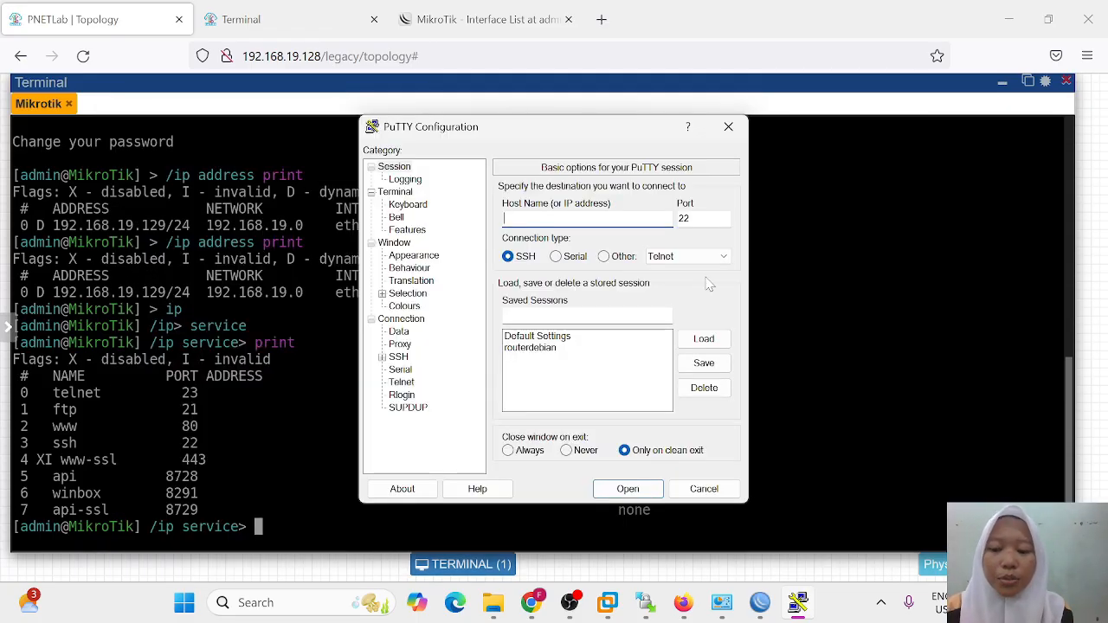
Step: SSH to 192.168.19.129 on port 22, accept the host key, log in as admin, skip new password
{"action": "type", "text": "192"}
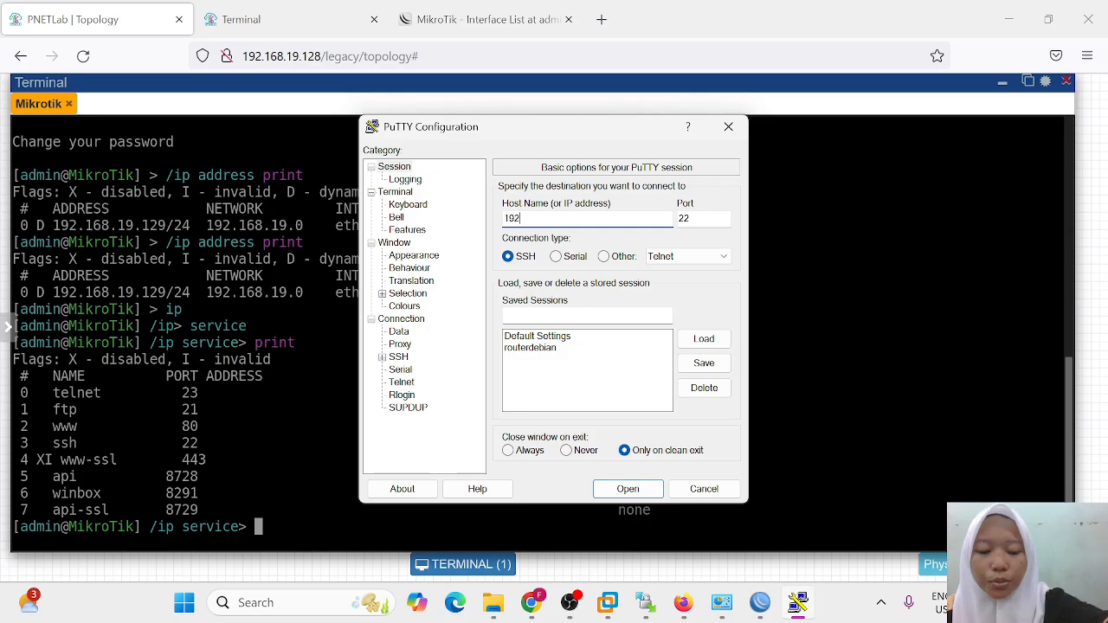
{"action": "type", "text": ".168"}
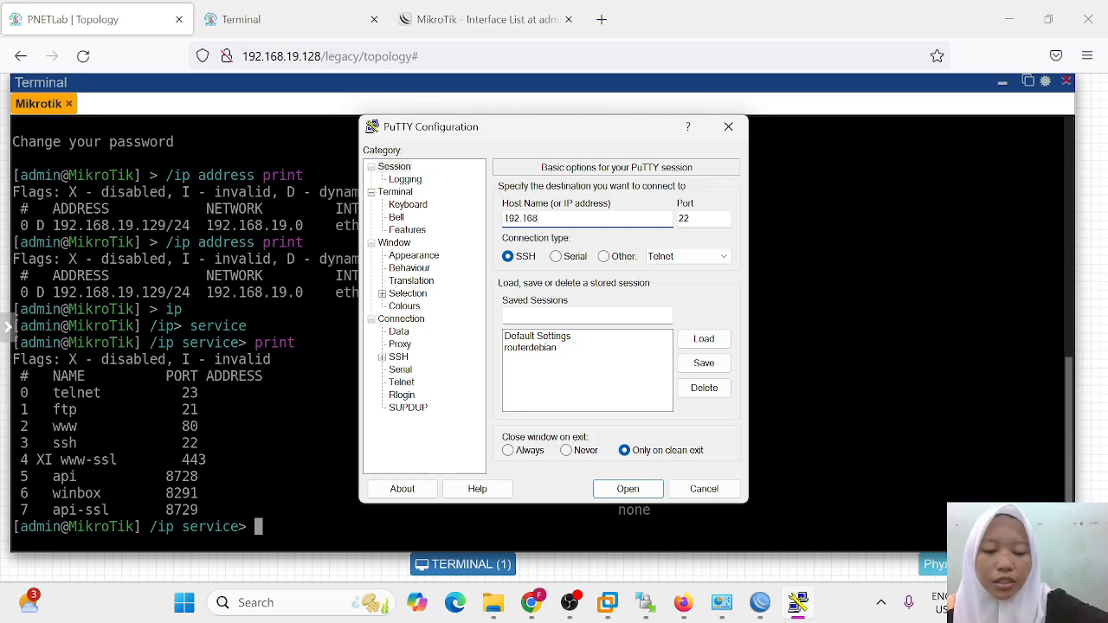
{"action": "type", "text": ".19."}
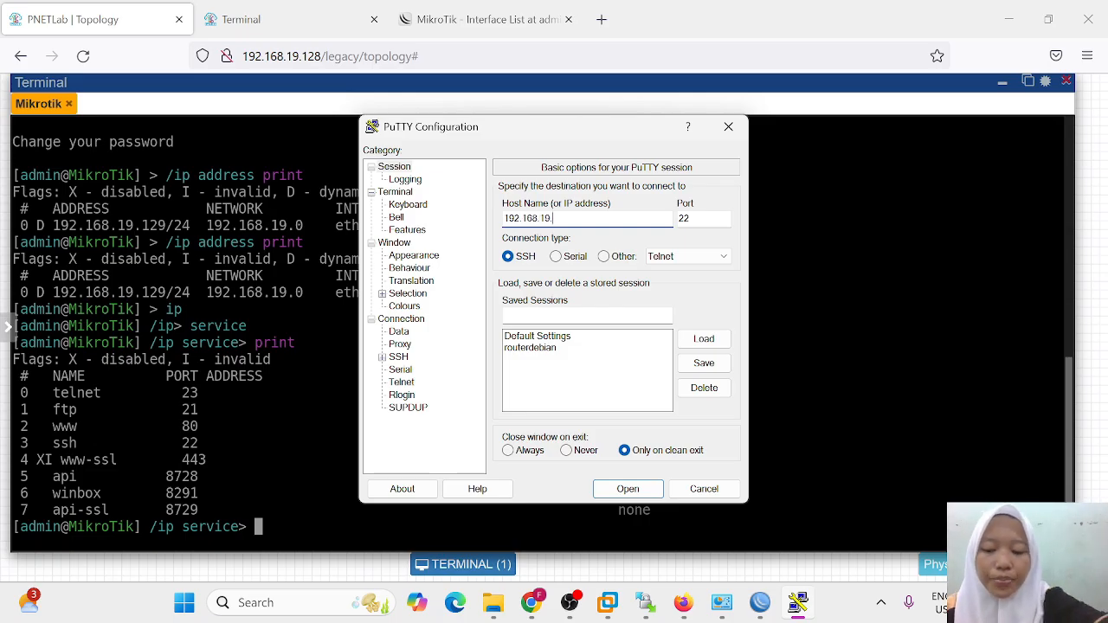
{"action": "type", "text": "129"}
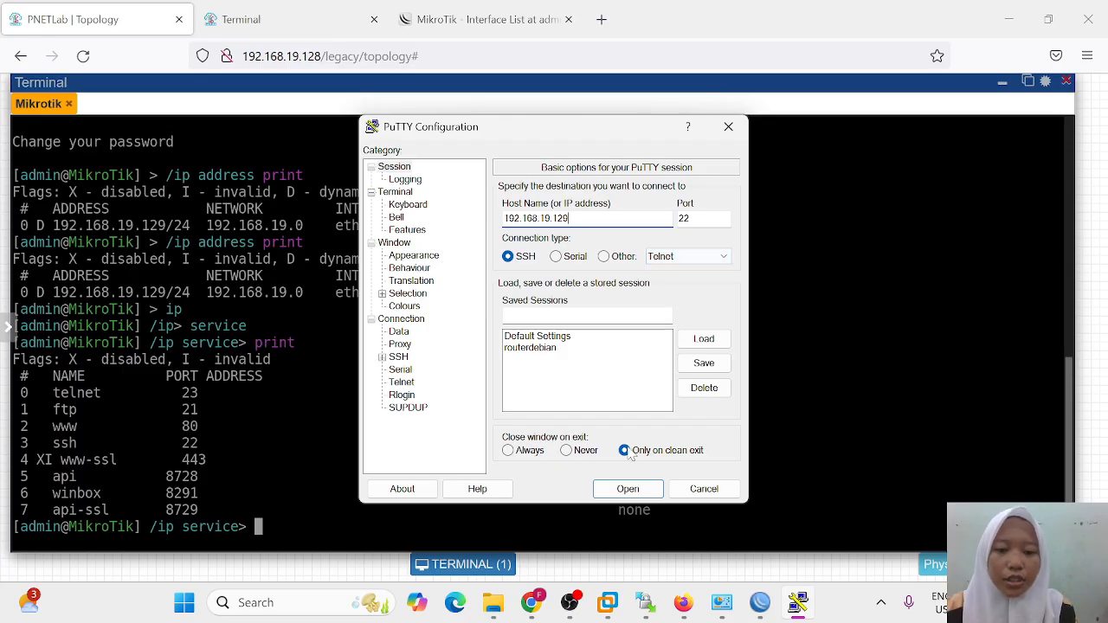
{"action": "left_click", "coordinate": [612, 492]}
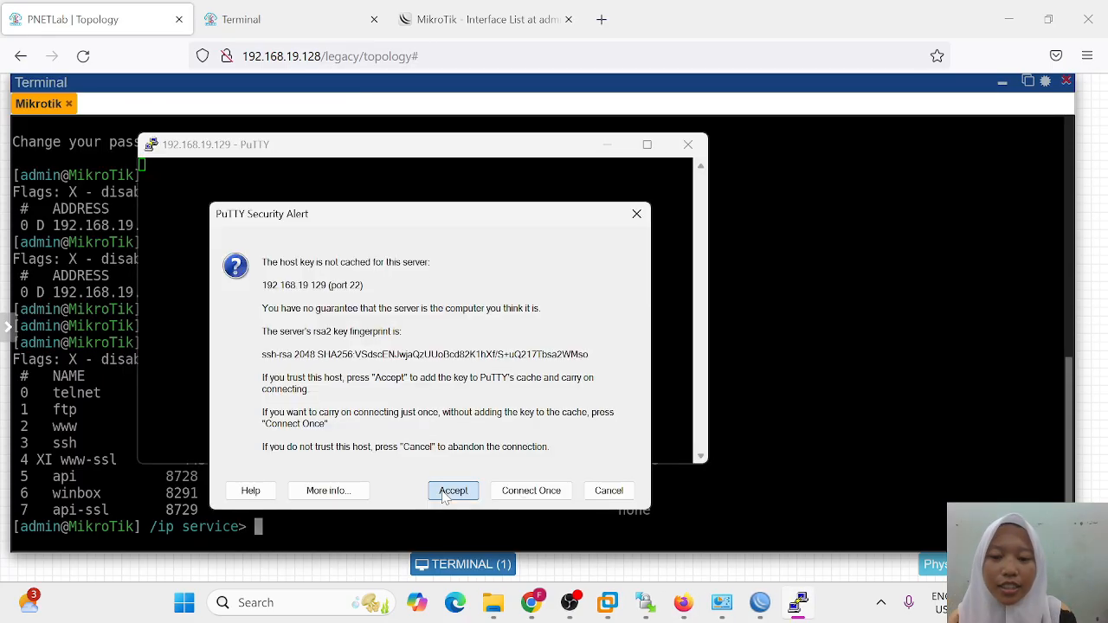
{"action": "left_click", "coordinate": [446, 495]}
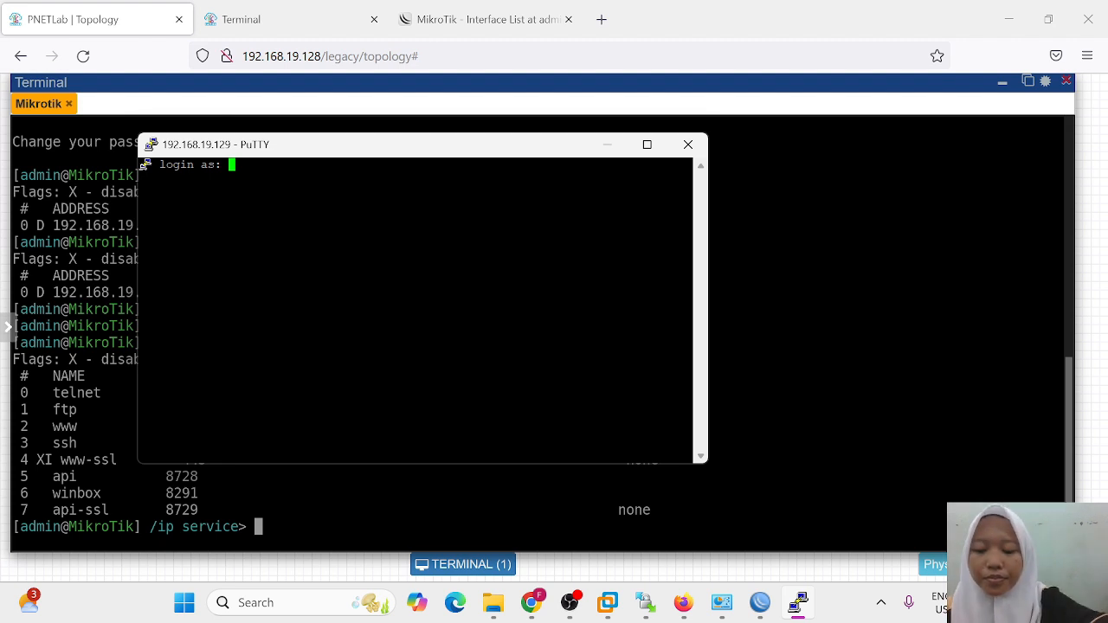
{"action": "type", "text": "admin"}
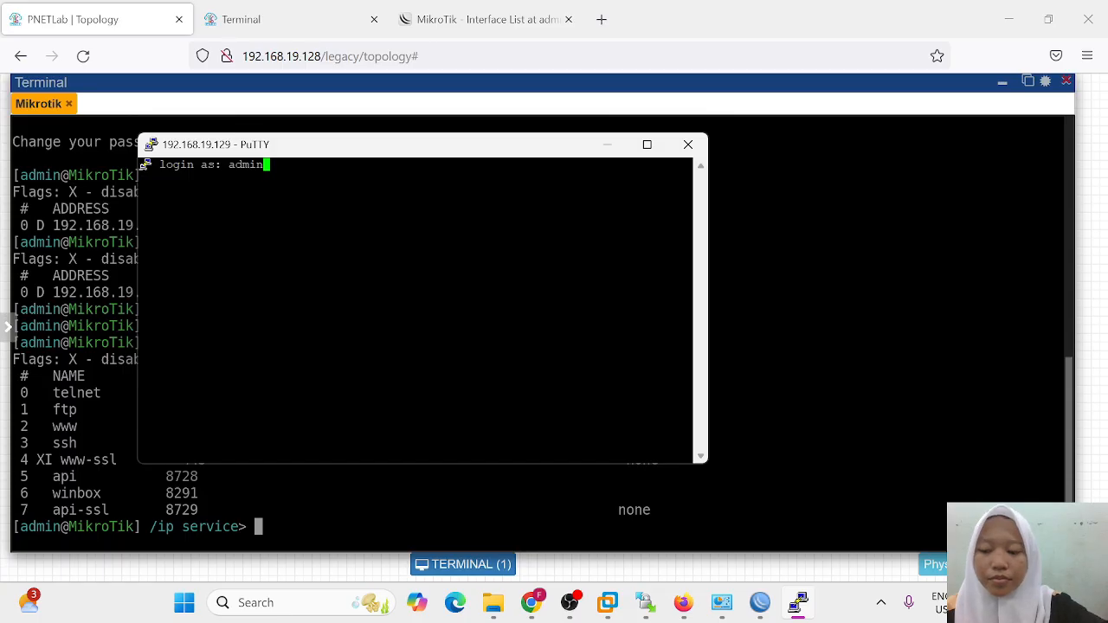
{"action": "key", "text": "Return"}
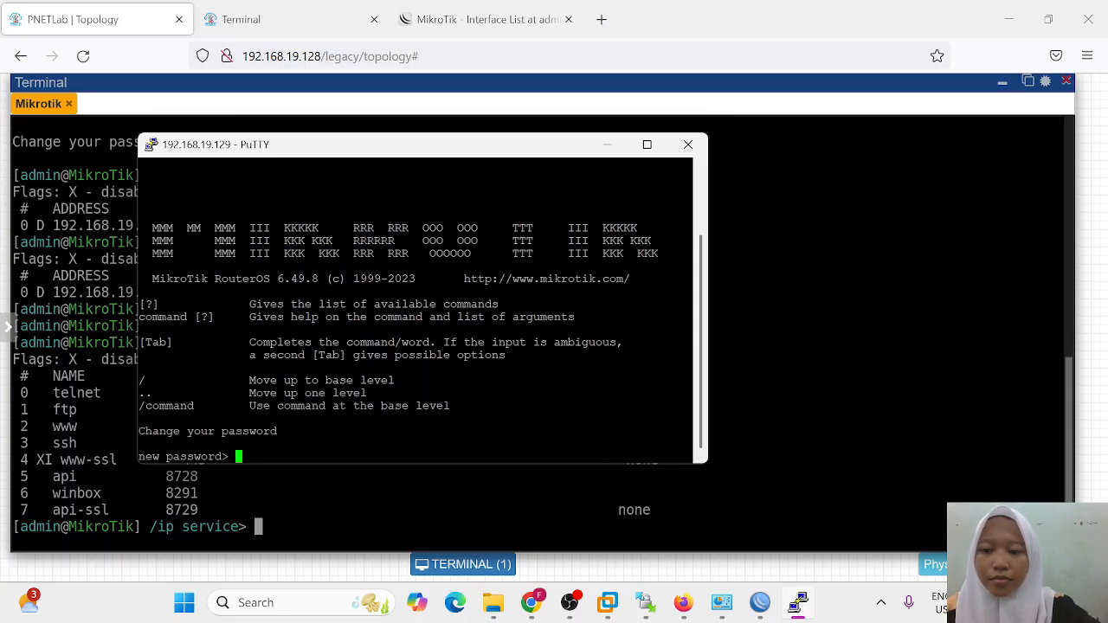
{"action": "key", "text": "Return"}
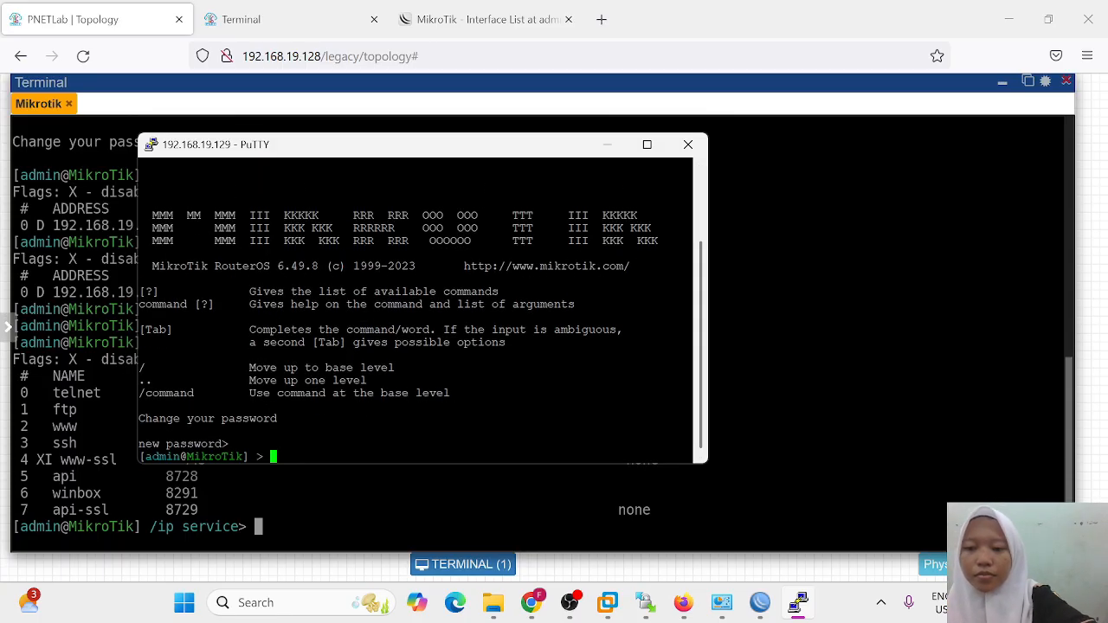